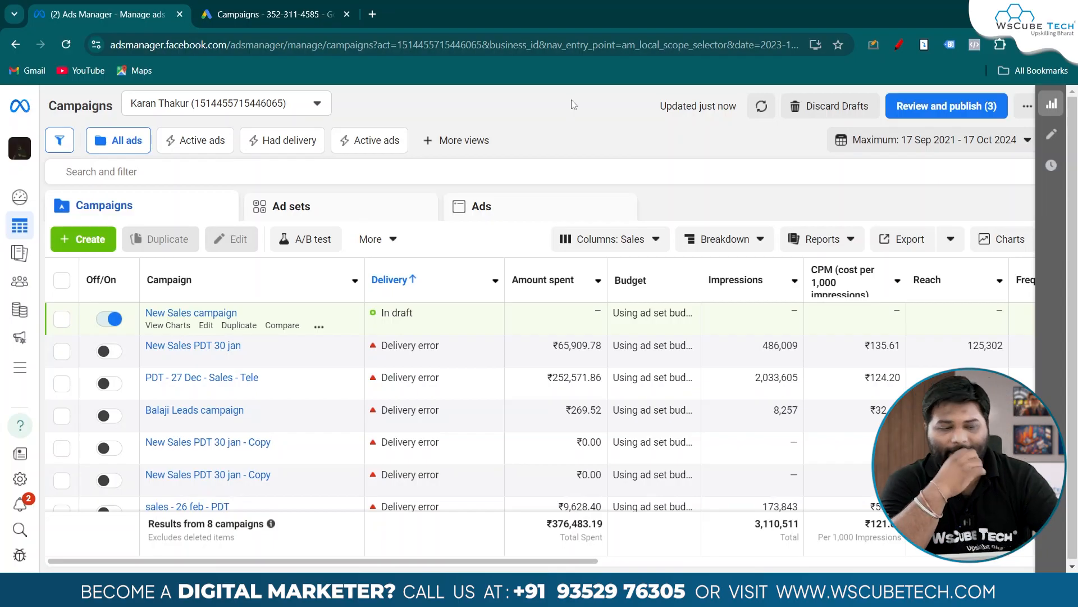
Step: Create a new auction campaign with the Traffic objective using the recommended settings
left_click(100, 242)
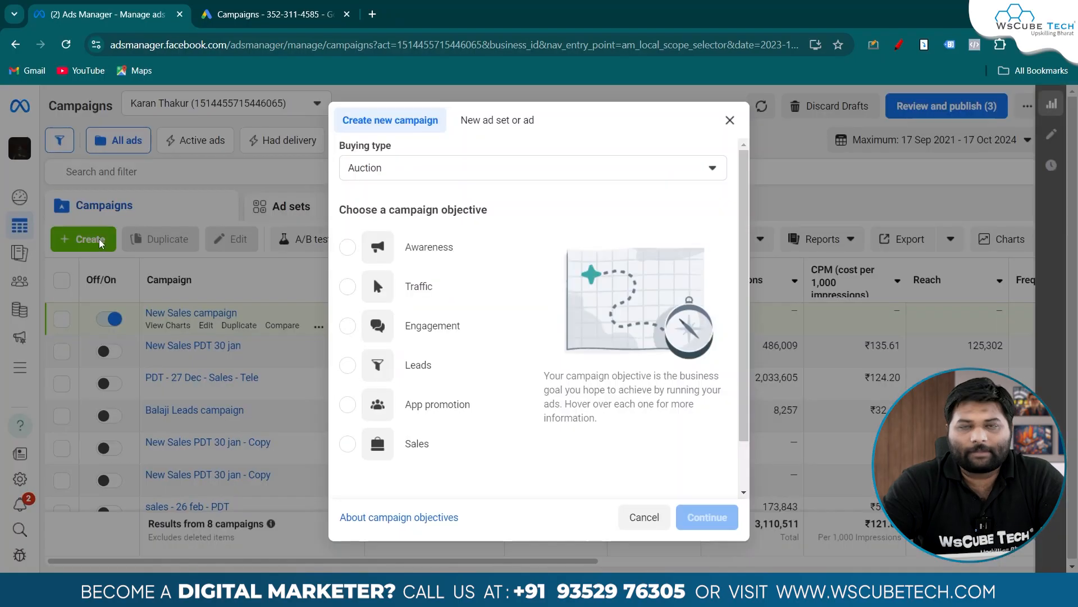
left_click(438, 285)
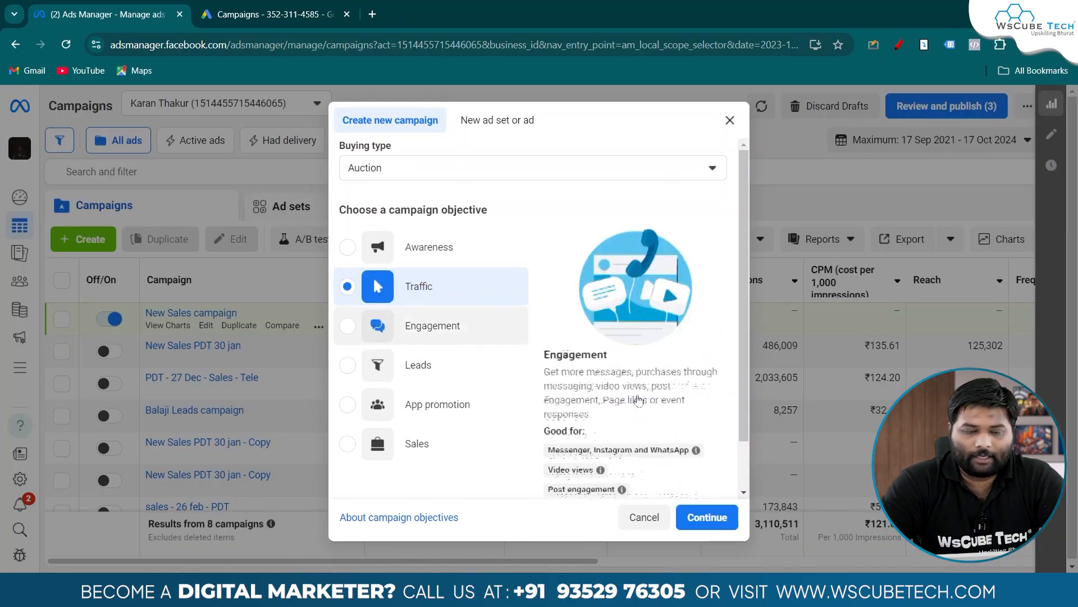
left_click(706, 516)
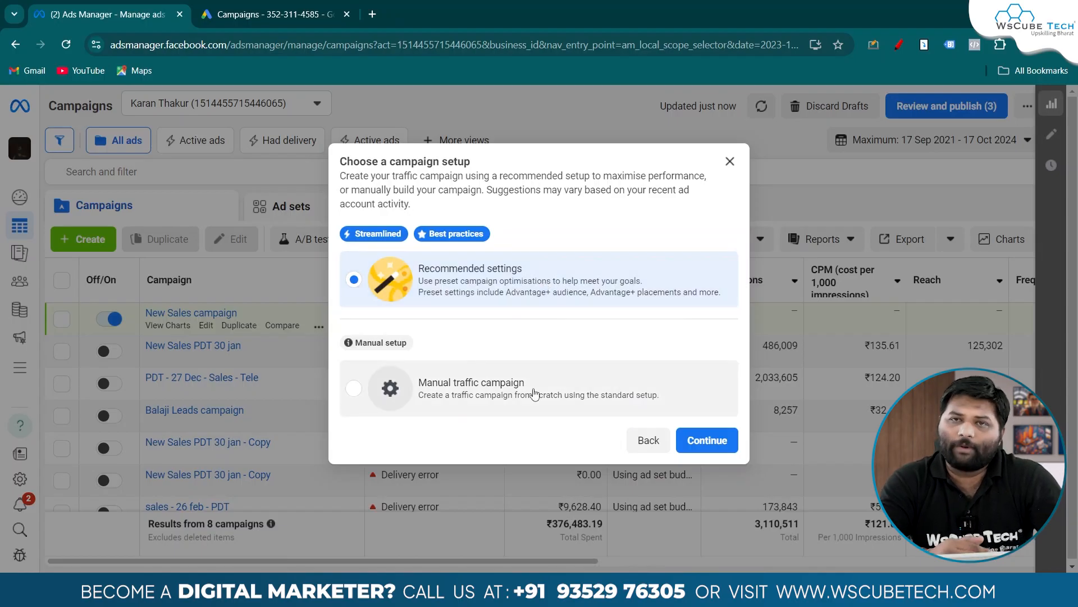
left_click(707, 439)
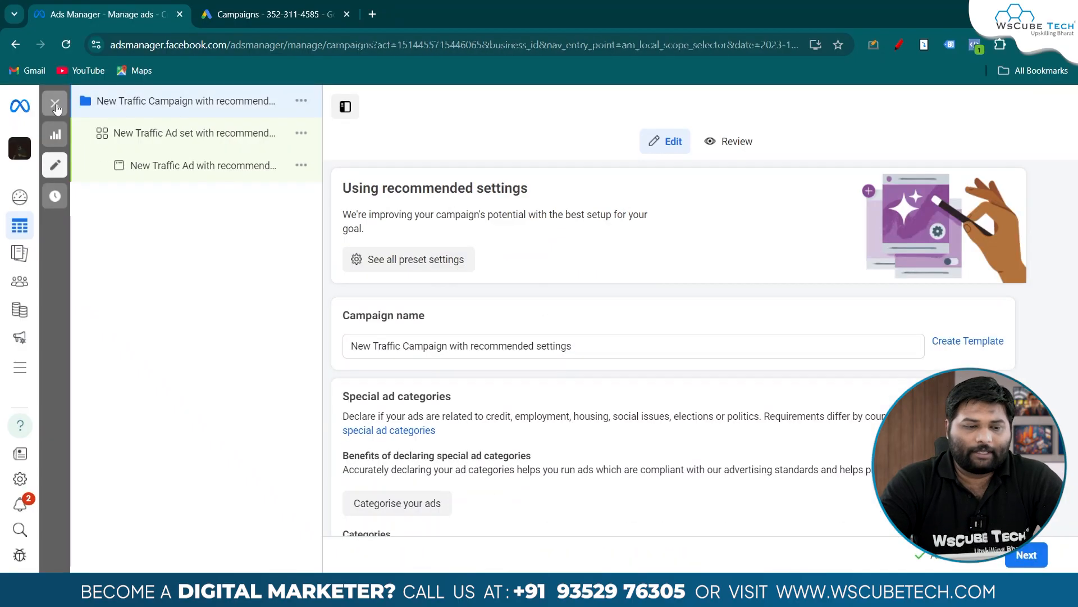
Step: Close the campaign editor and clear the selected campaign, ad set and ad filters
left_click(55, 104)
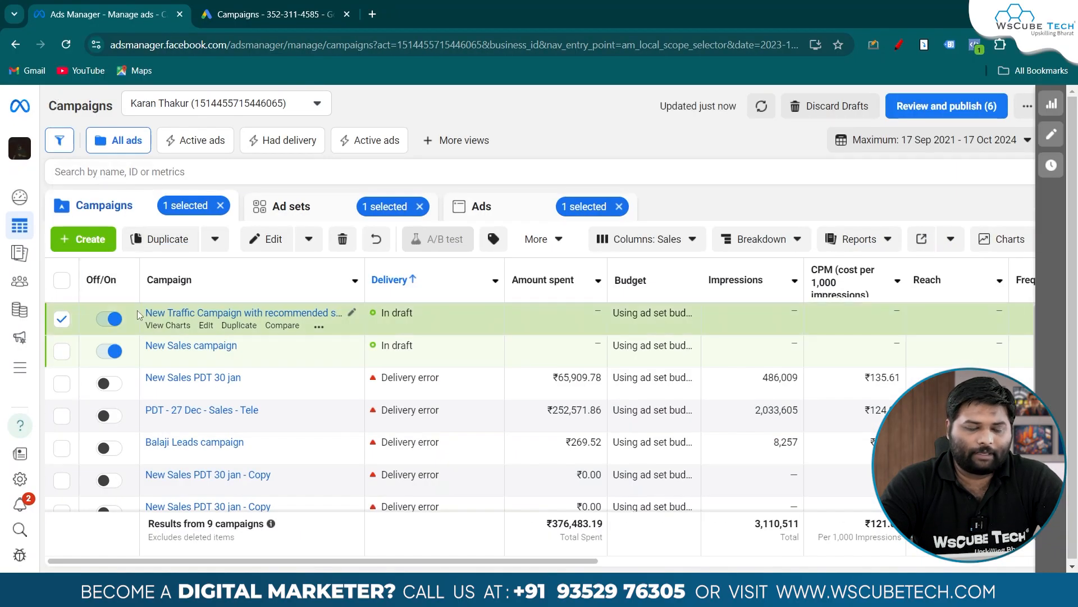
left_click(219, 206)
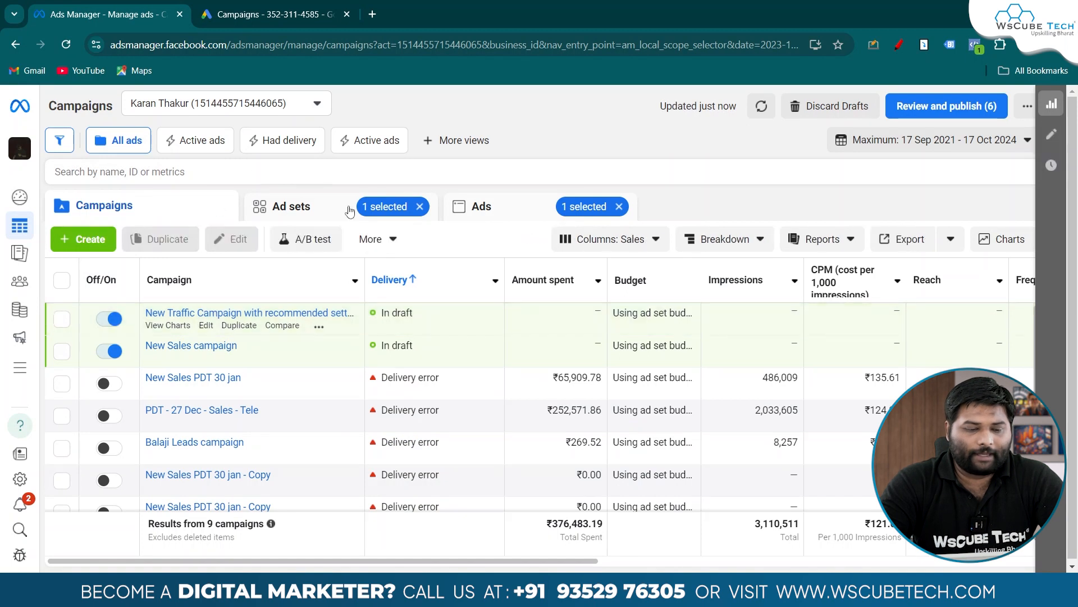
left_click(419, 206)
left_click(619, 206)
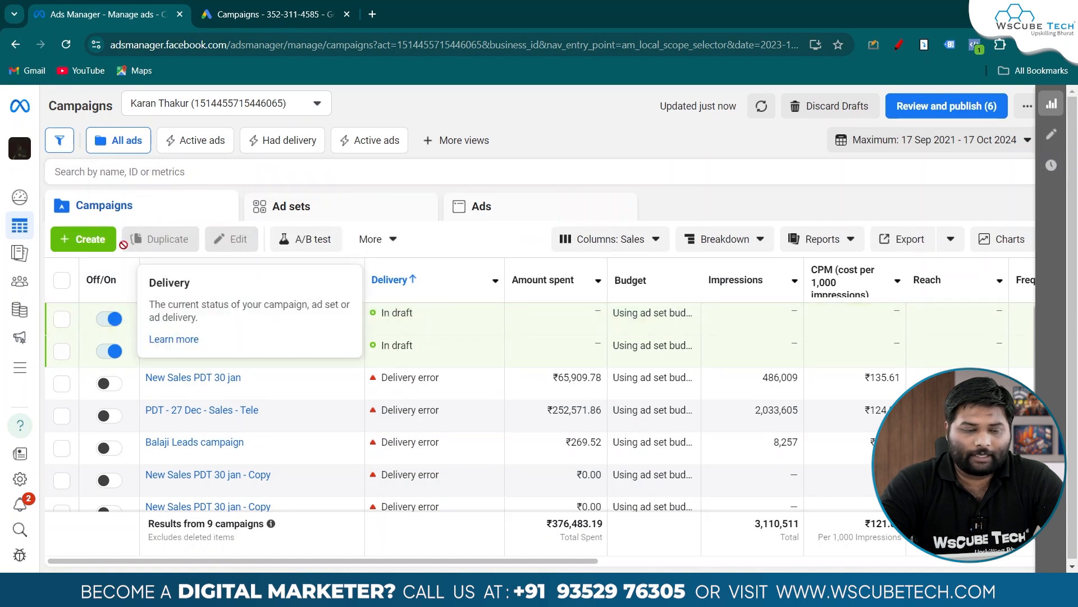
Step: Open the same campaigns page in a second browser tab and place it directly beside the original one
left_click(14, 149)
left_click(208, 45)
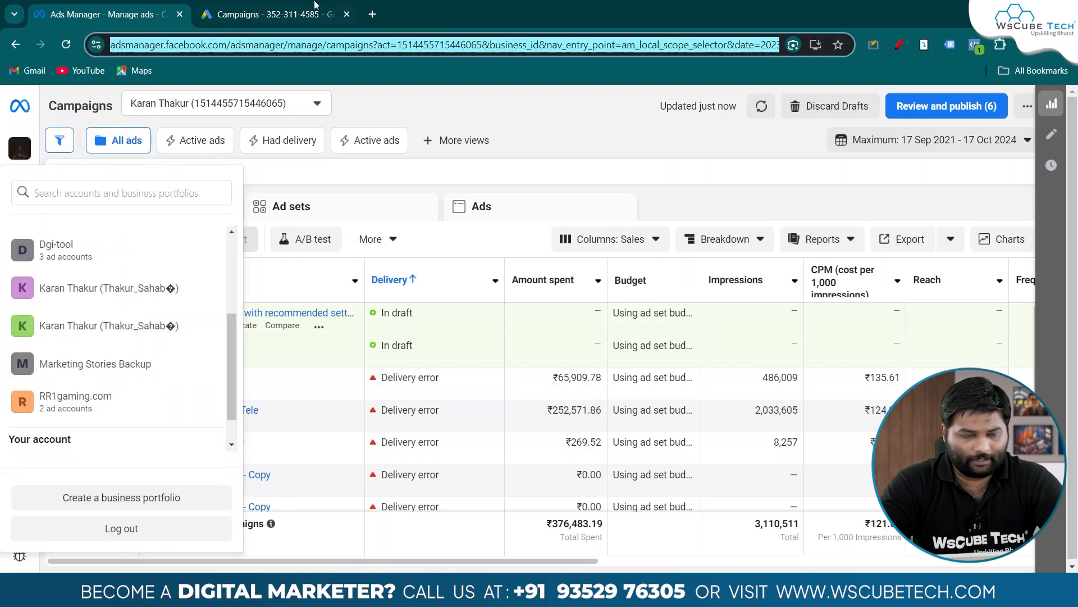
left_click(372, 14)
key("ctrl+v")
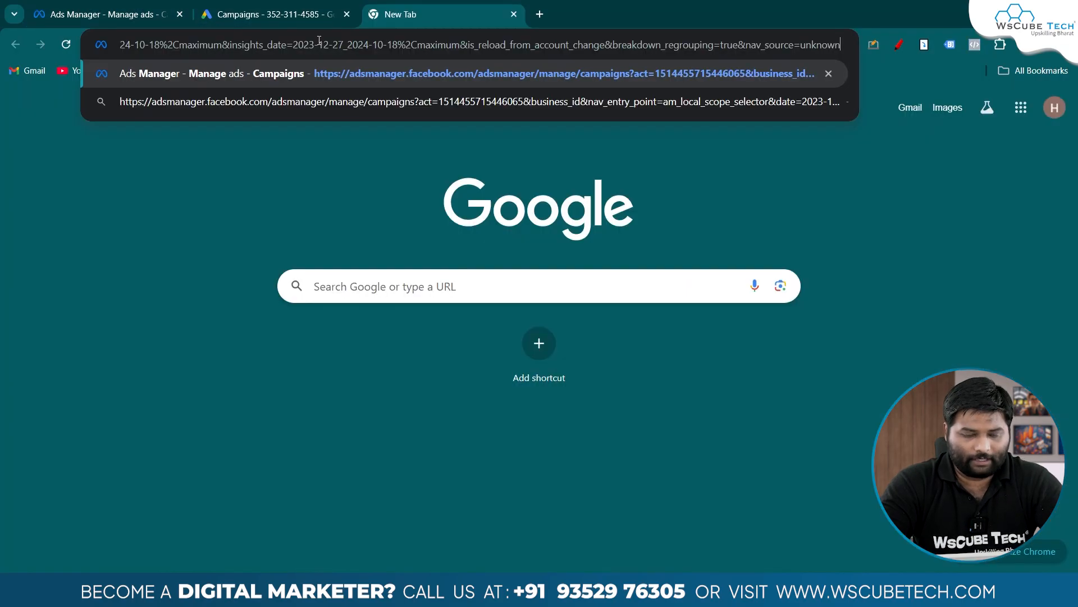
key("Return")
left_click_drag(444, 15, 258, 4)
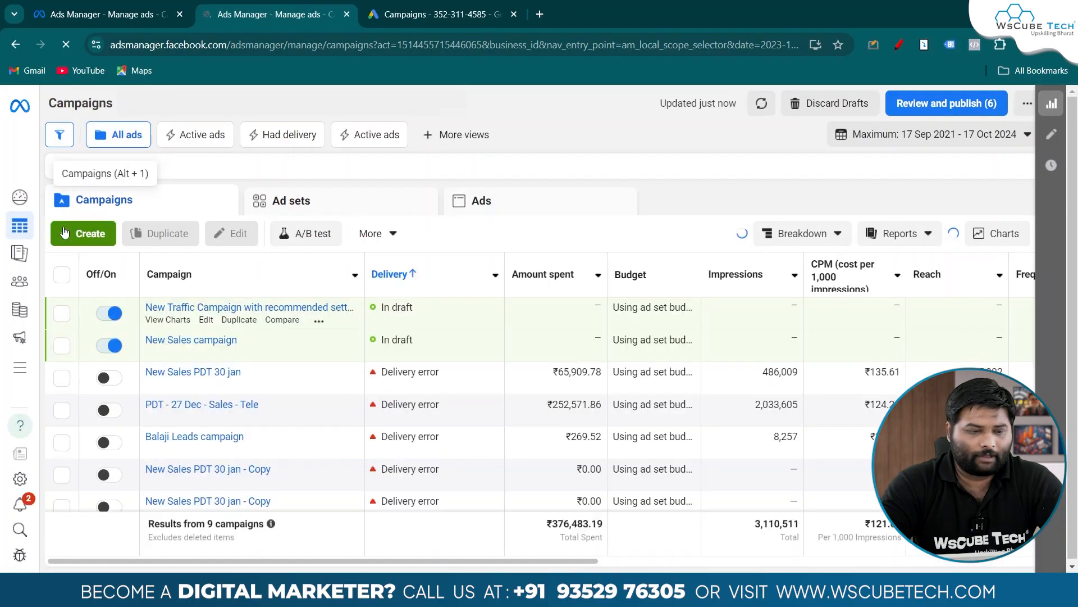
Step: Create another campaign with the Traffic objective in the second tab, using the manual traffic campaign setup
left_click(63, 227)
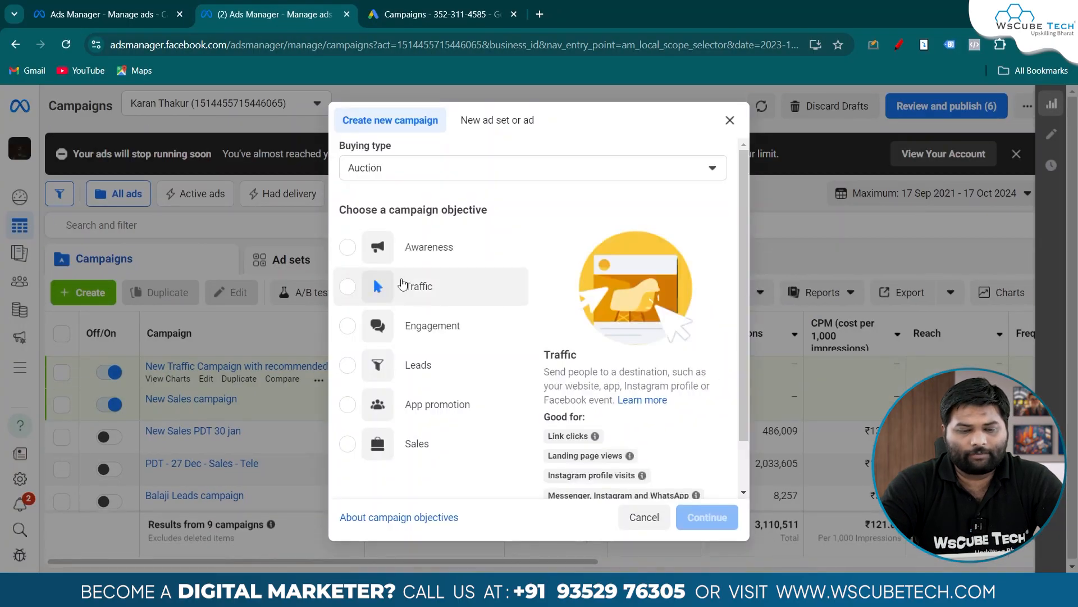
left_click(358, 285)
left_click(708, 517)
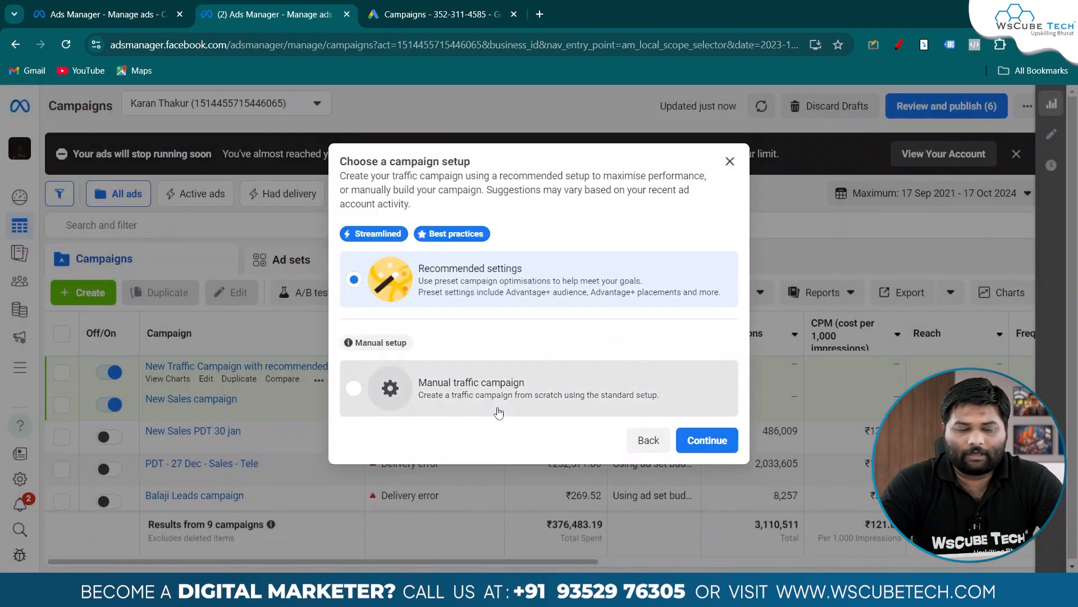
left_click(509, 403)
left_click(699, 440)
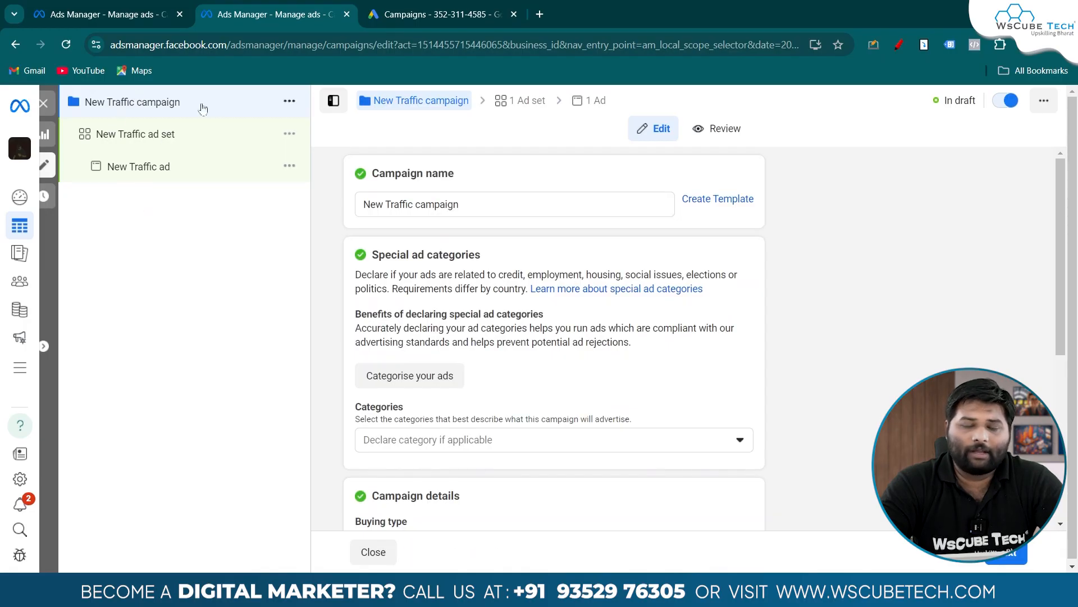
Step: Return to the original tab, dismiss the account list and open the recommended-settings traffic campaign for editing
left_click(54, 6)
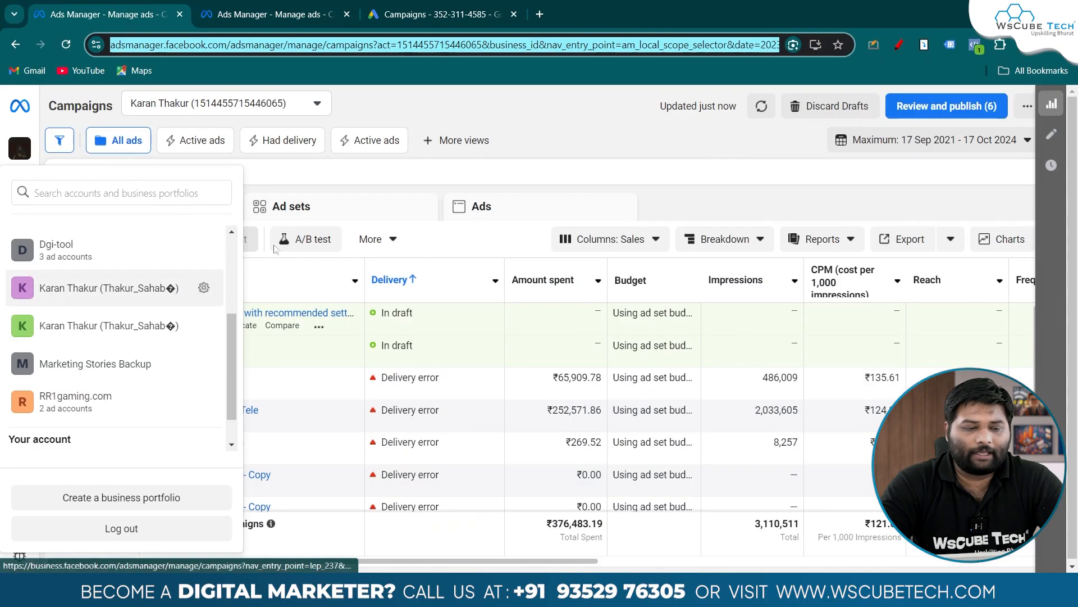
left_click(537, 113)
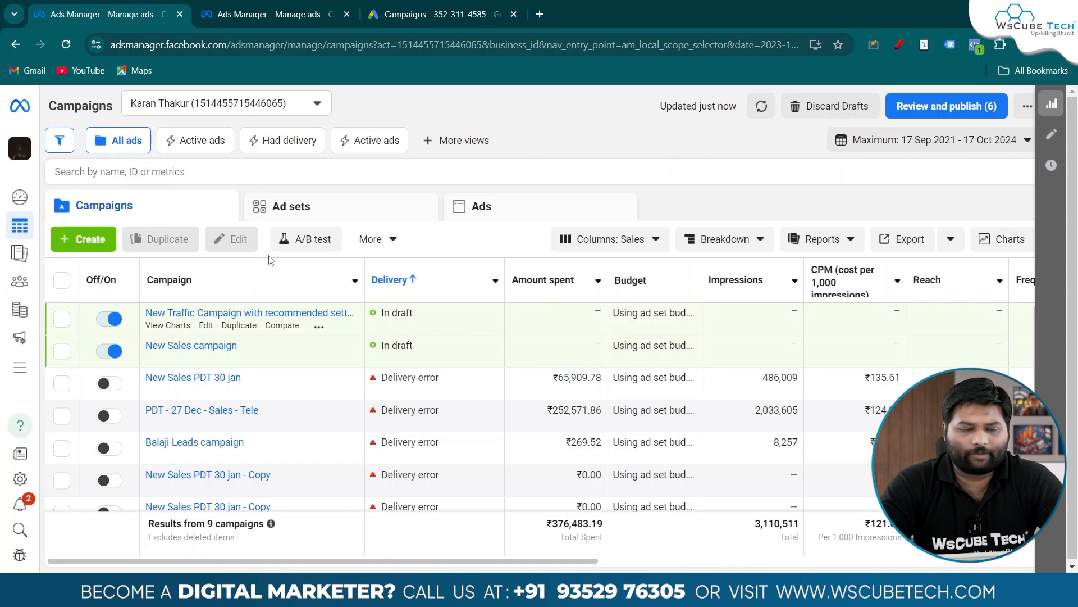
left_click(205, 329)
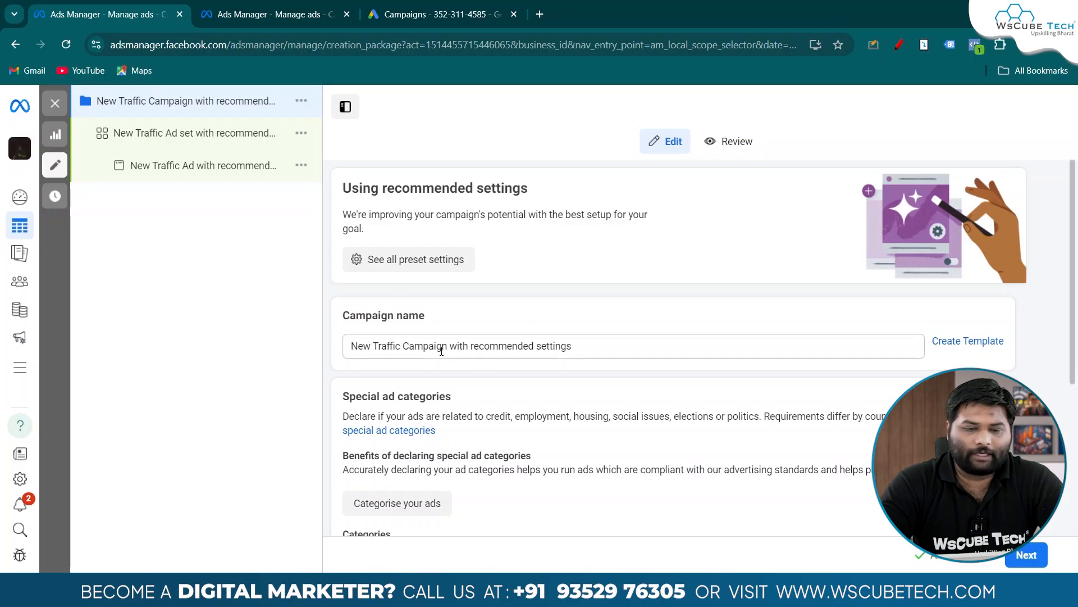
Step: Review the campaign-level options, including the preset settings, special ad categories, Advantage campaign budget and A/B test
scroll(563, 295, "down", 1)
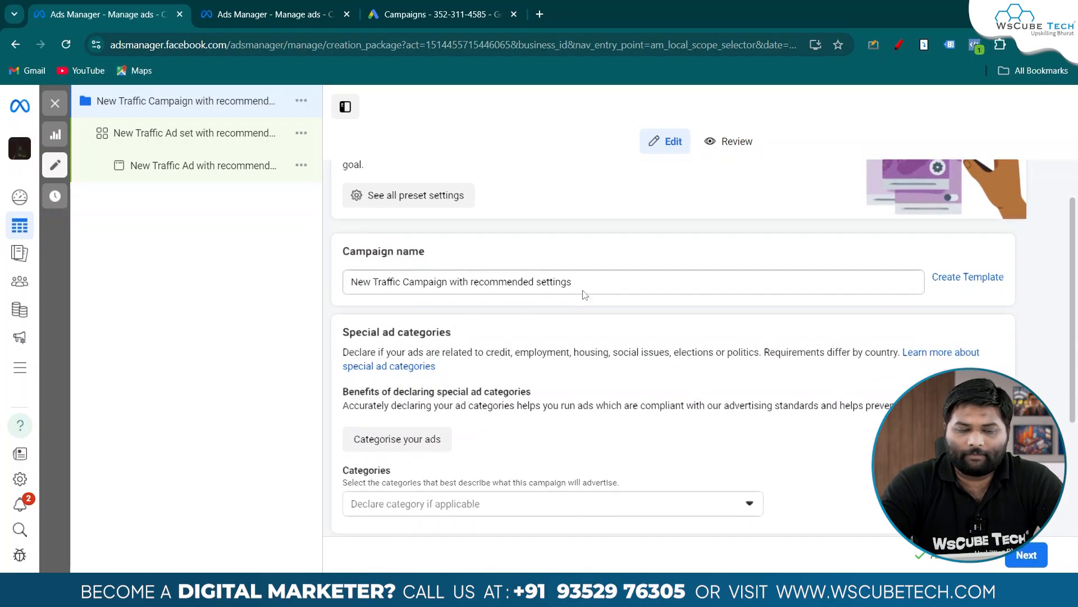
scroll(581, 294, "up", 1)
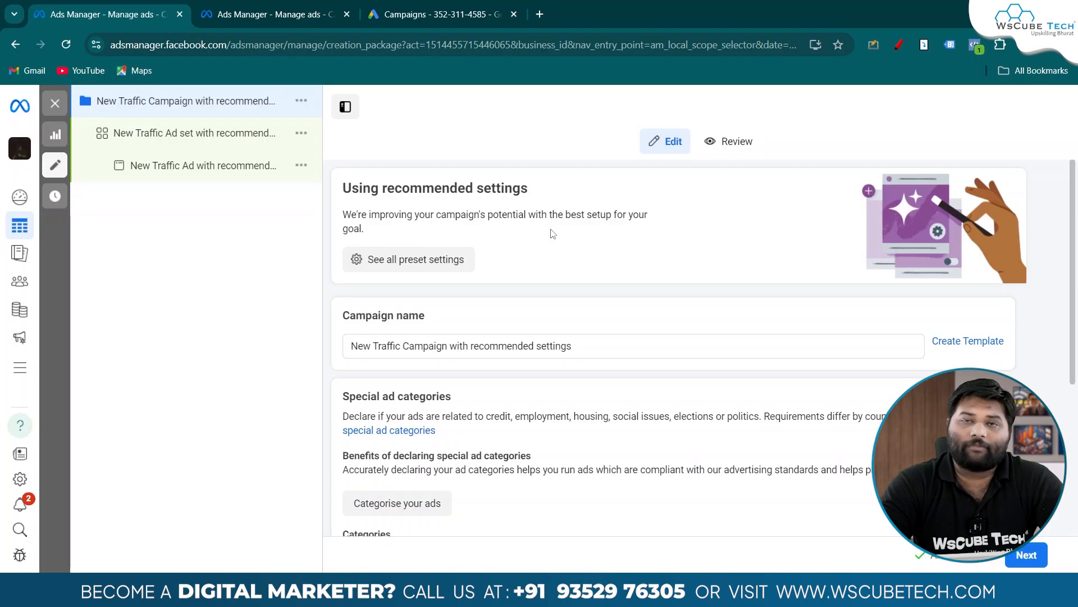
left_click(410, 269)
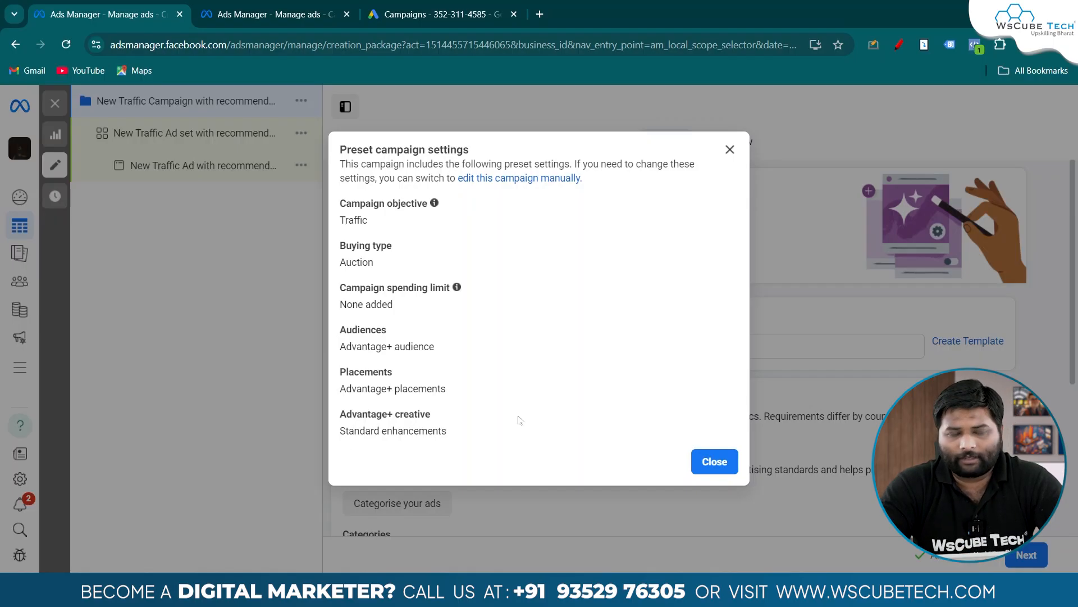
left_click(708, 469)
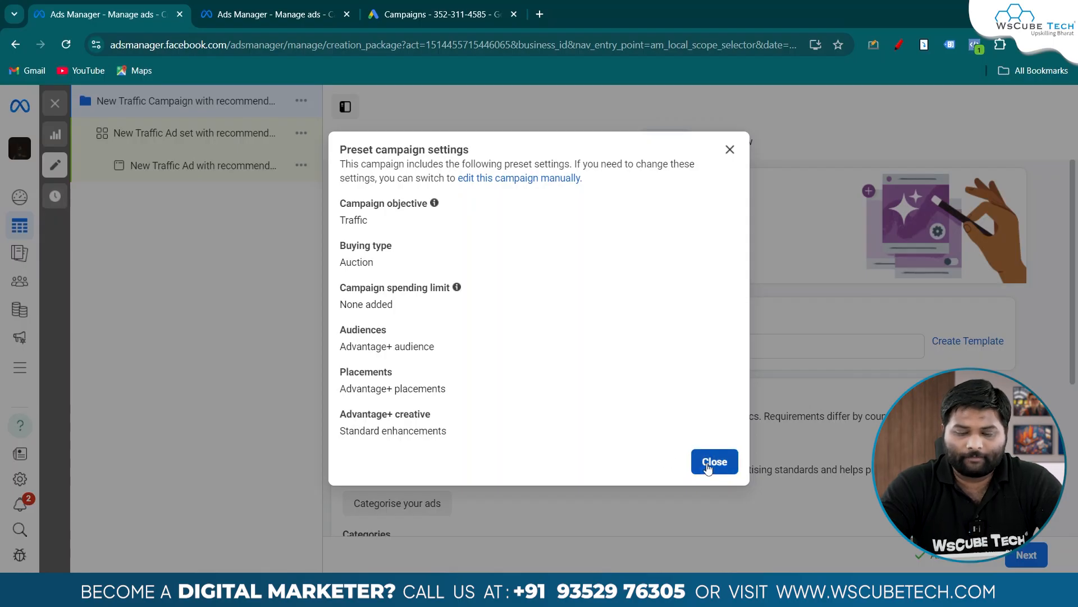
scroll(524, 382, "down", 3)
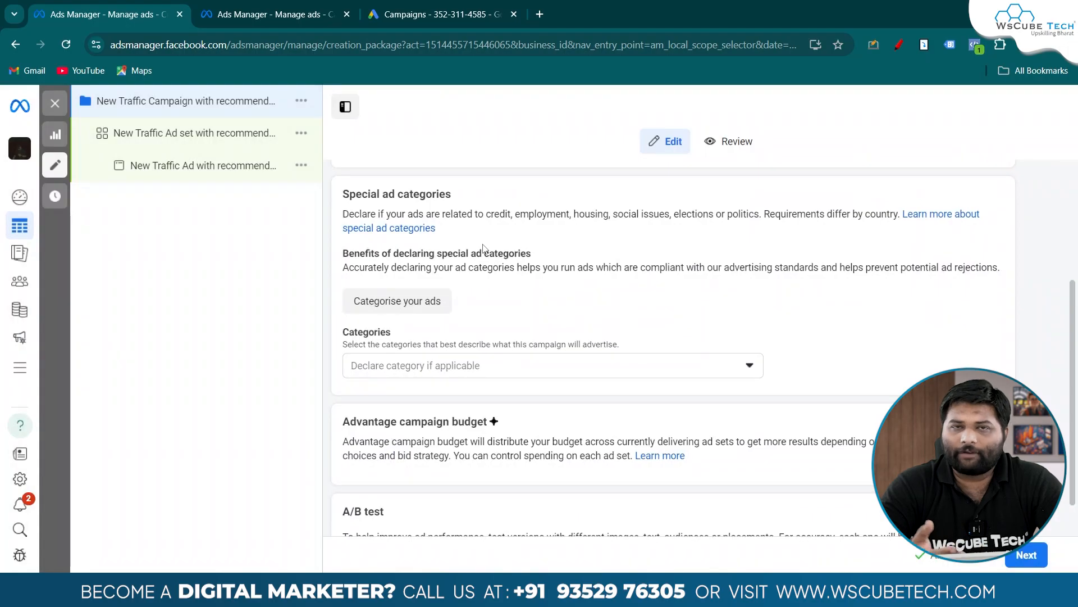
scroll(484, 248, "down", 1)
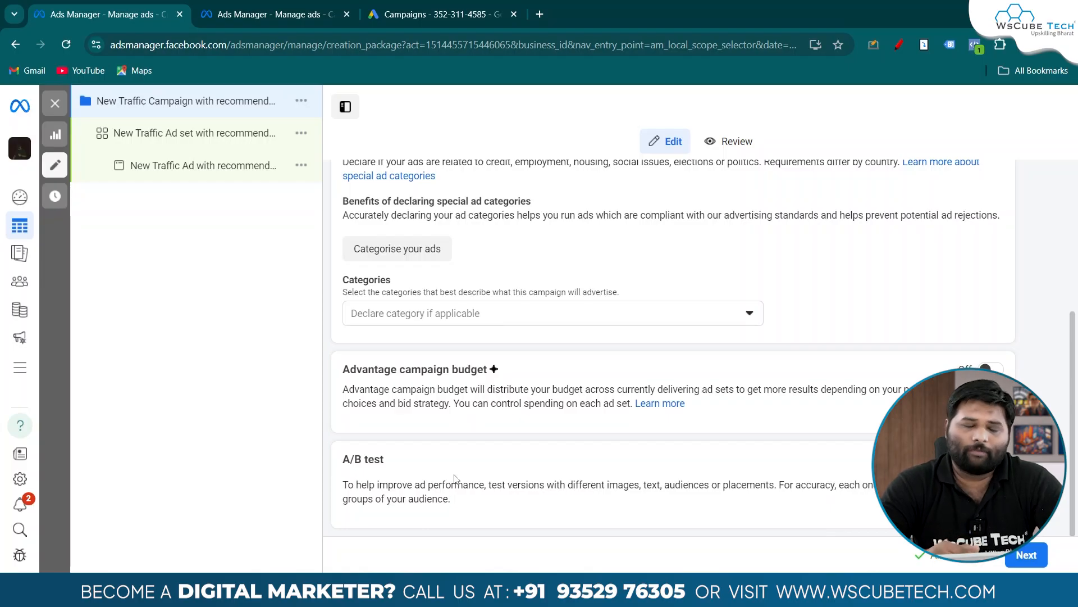
Step: Examine the traffic ad set's conversion location, performance goal, cost per result goal, budget and schedule options
left_click(194, 134)
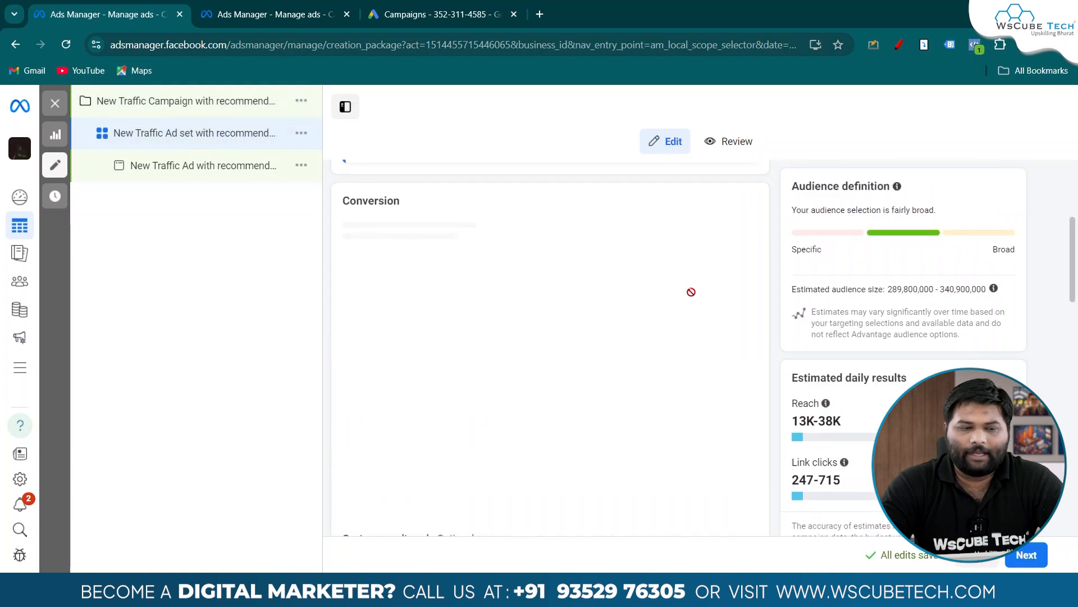
scroll(525, 298, "up", 5)
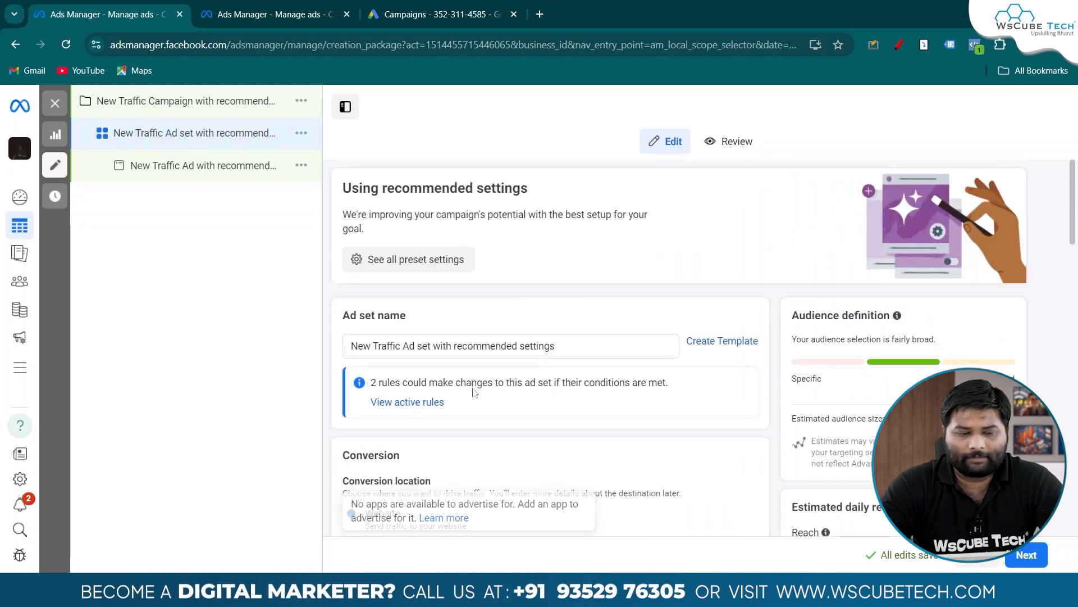
scroll(478, 382, "down", 5)
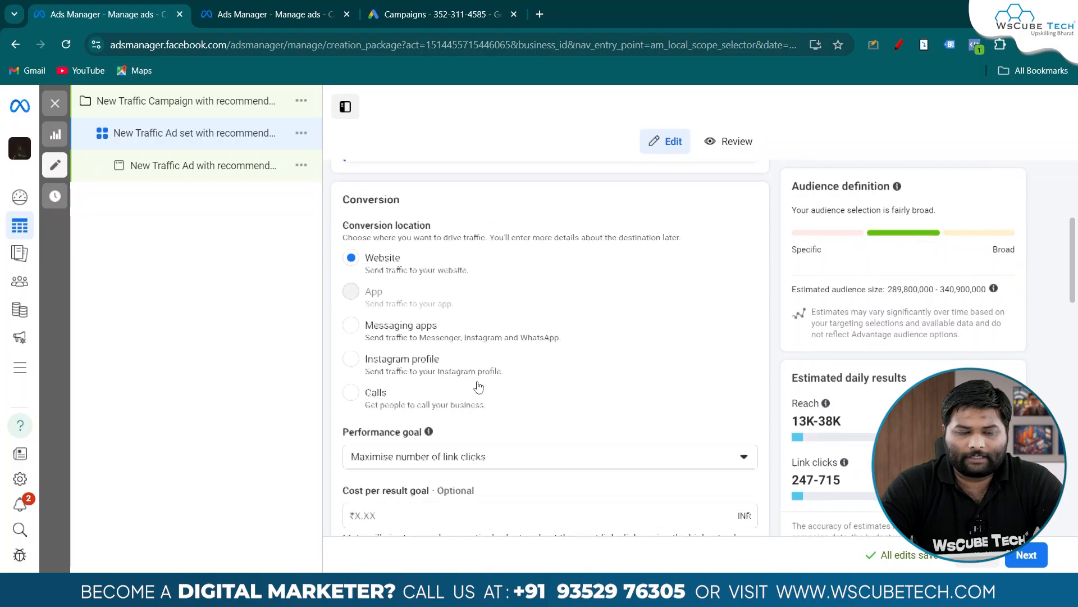
scroll(477, 386, "down", 1)
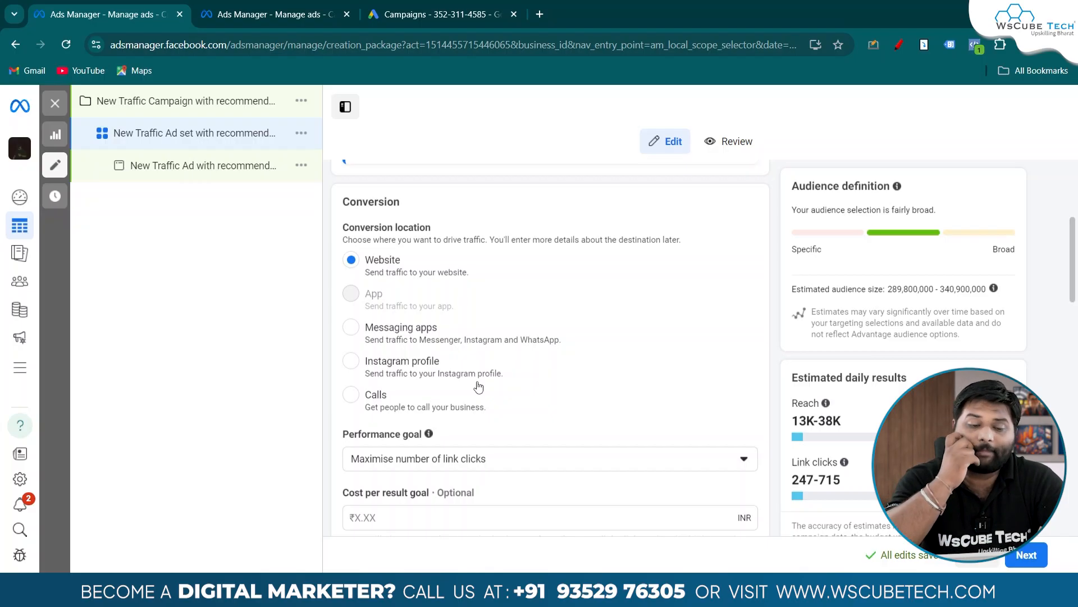
scroll(479, 386, "down", 4)
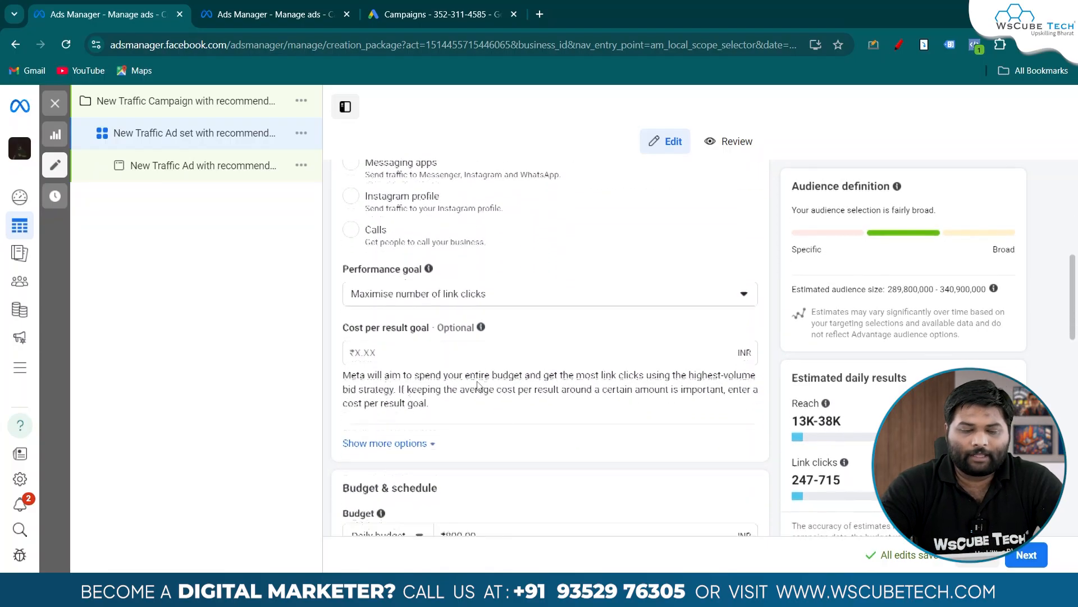
scroll(478, 386, "down", 5)
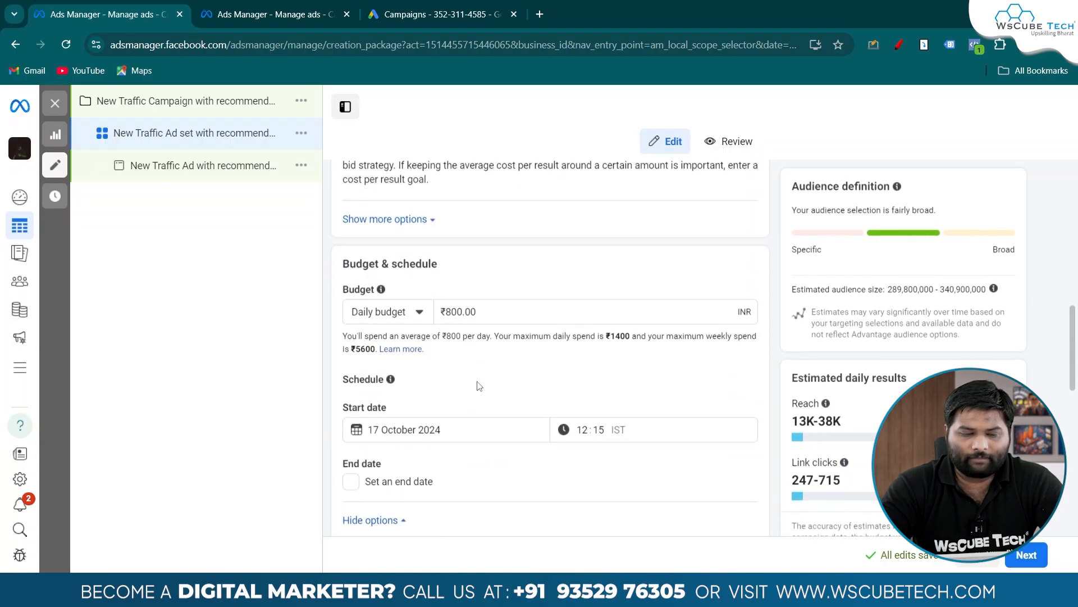
scroll(478, 385, "down", 3)
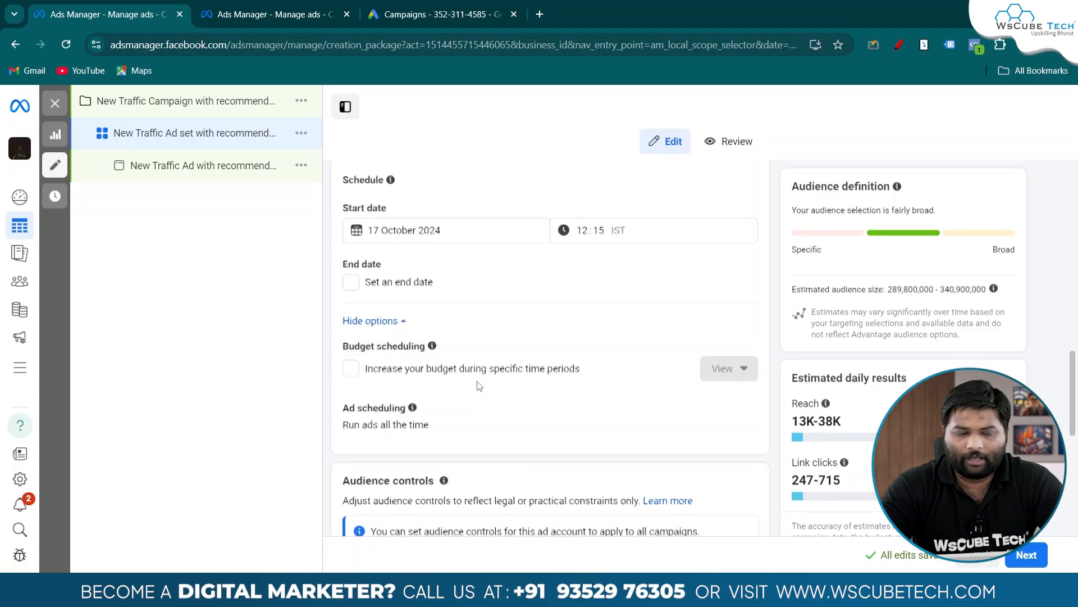
scroll(479, 386, "down", 1)
scroll(479, 386, "up", 1)
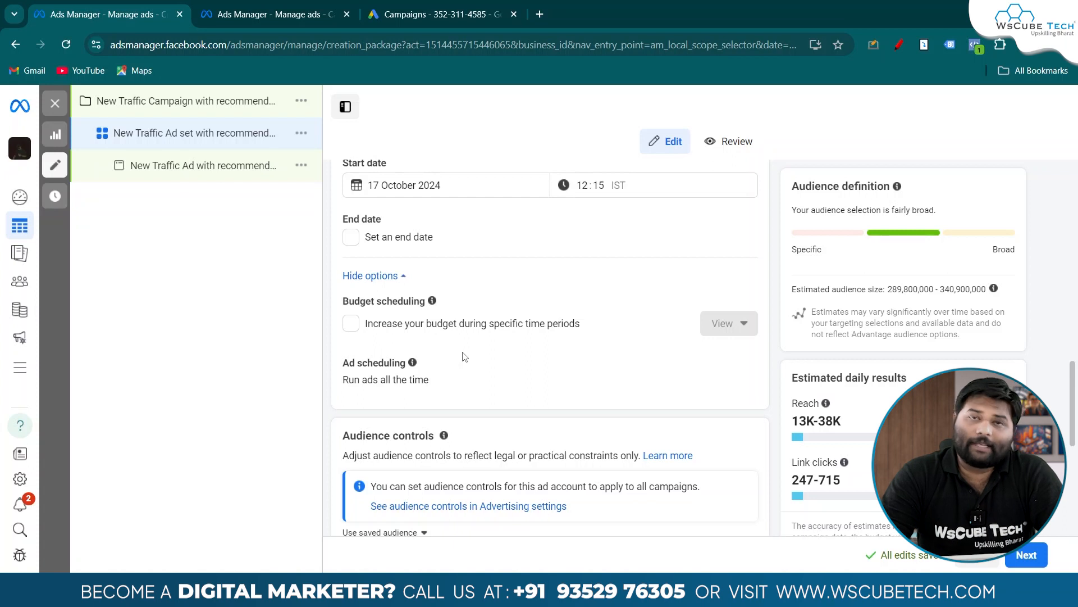
Step: Enable budget increases during specific time periods and schedule a high-demand period from 18 to 20 October 2024
left_click(387, 330)
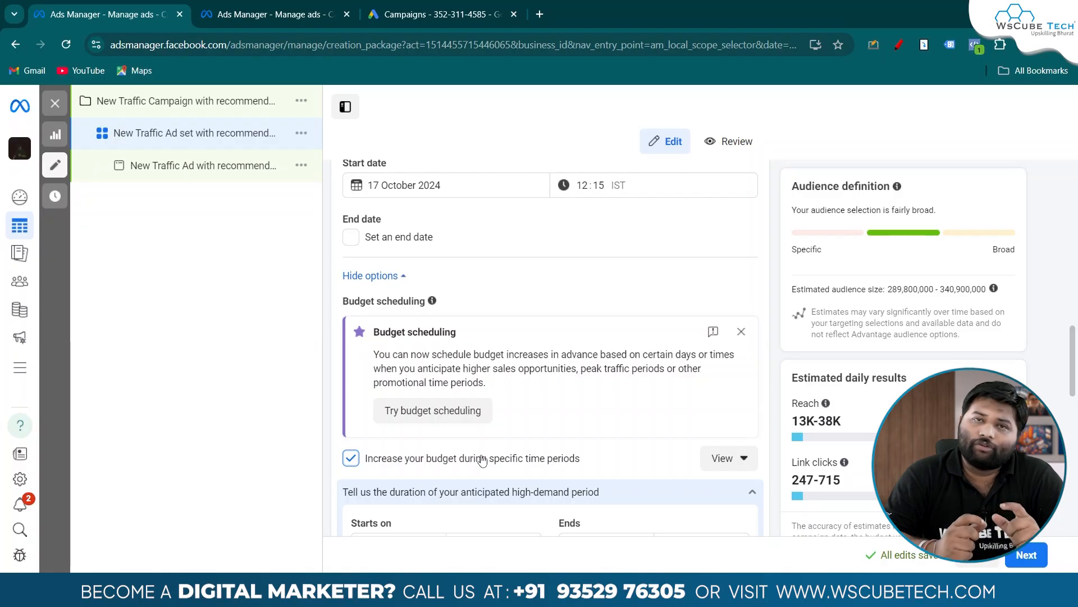
scroll(438, 406, "down", 3)
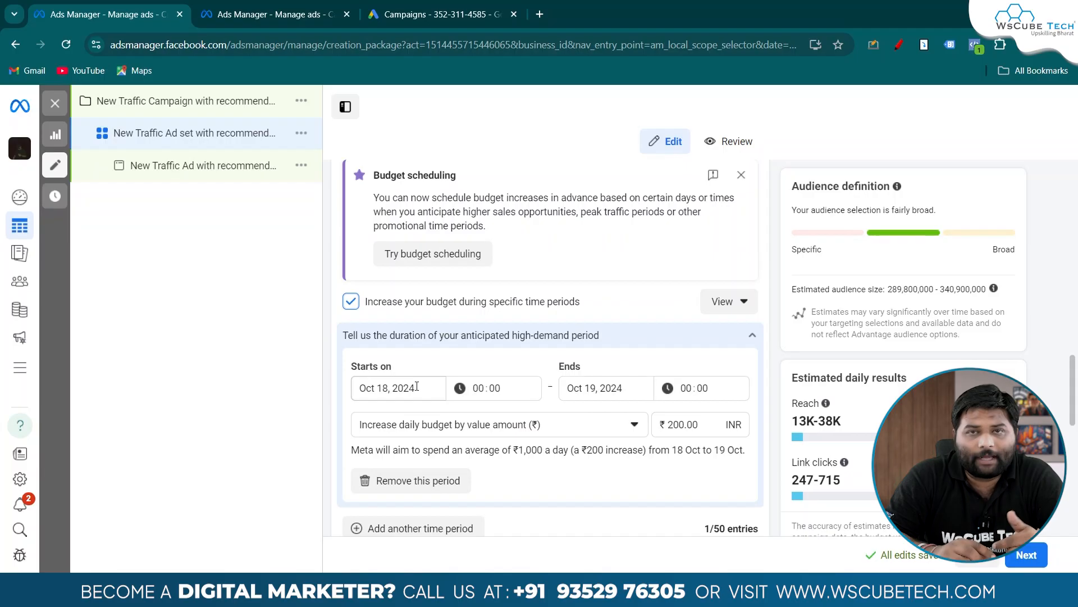
left_click(382, 387)
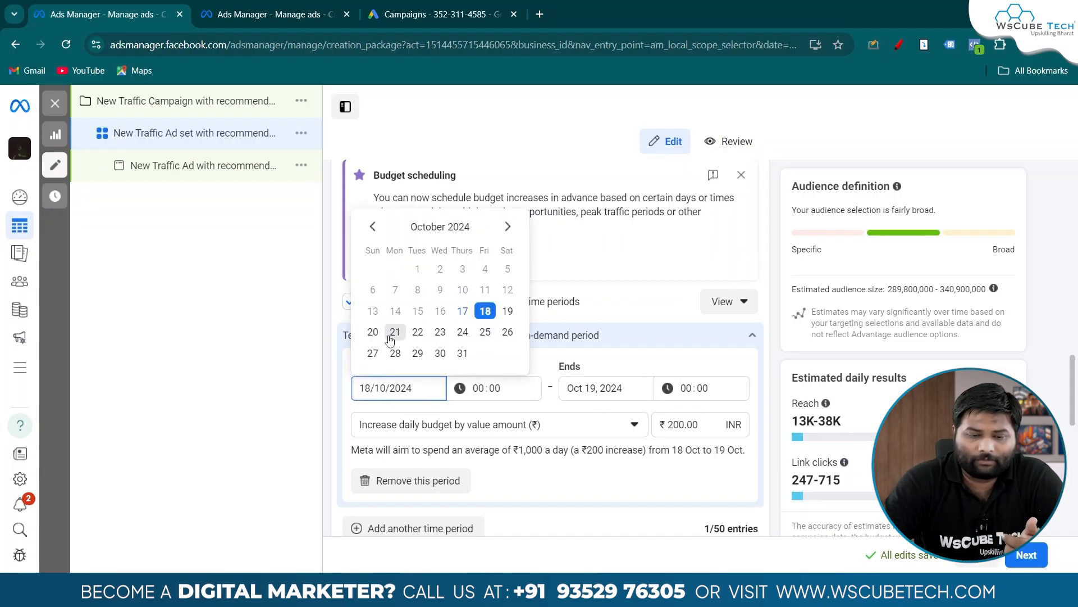
left_click(485, 312)
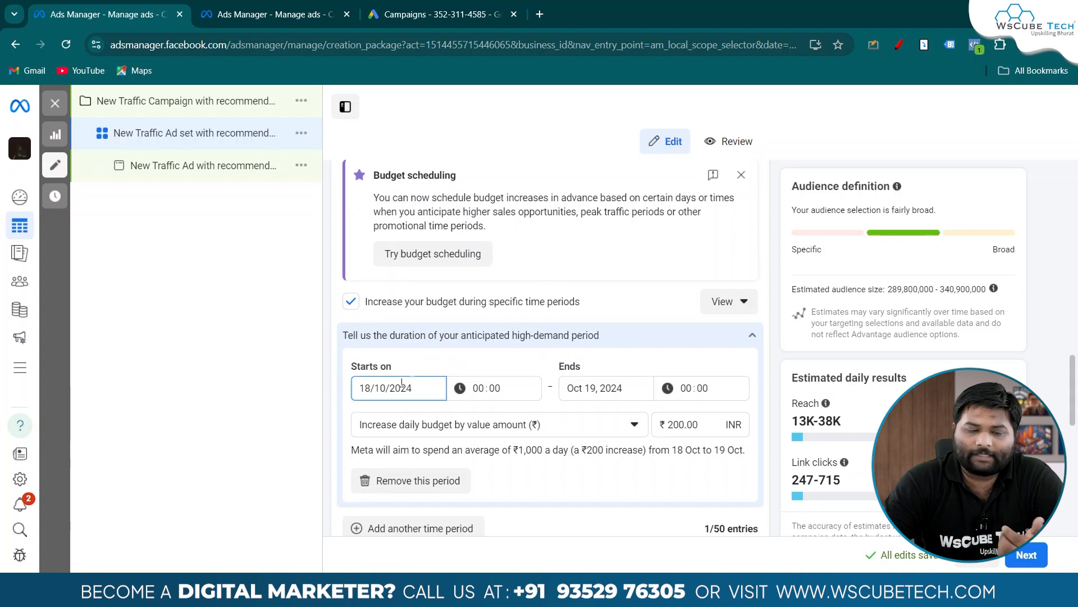
left_click(567, 394)
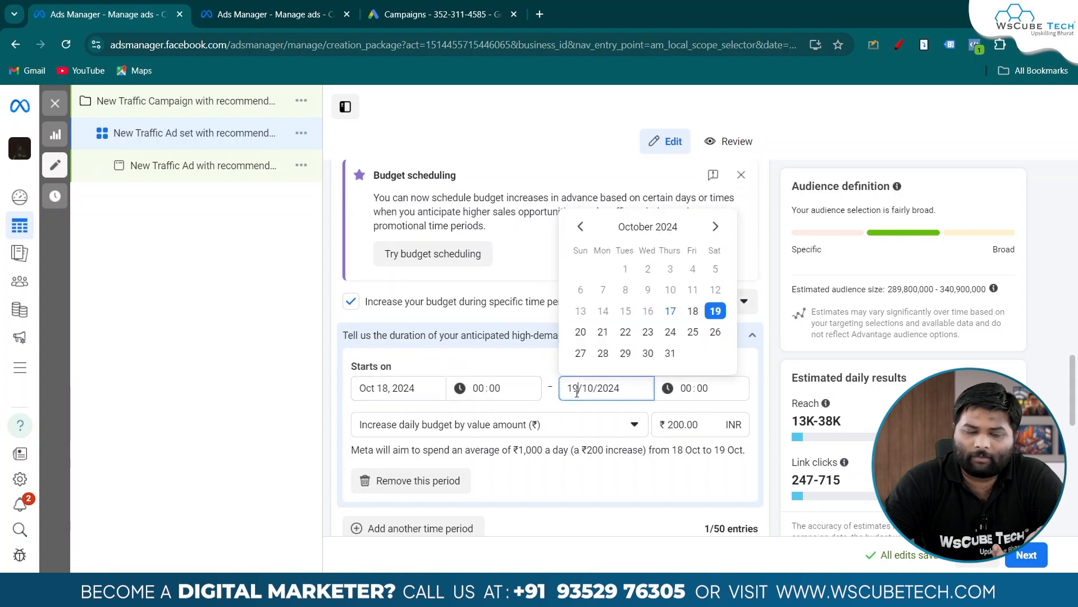
left_click(578, 335)
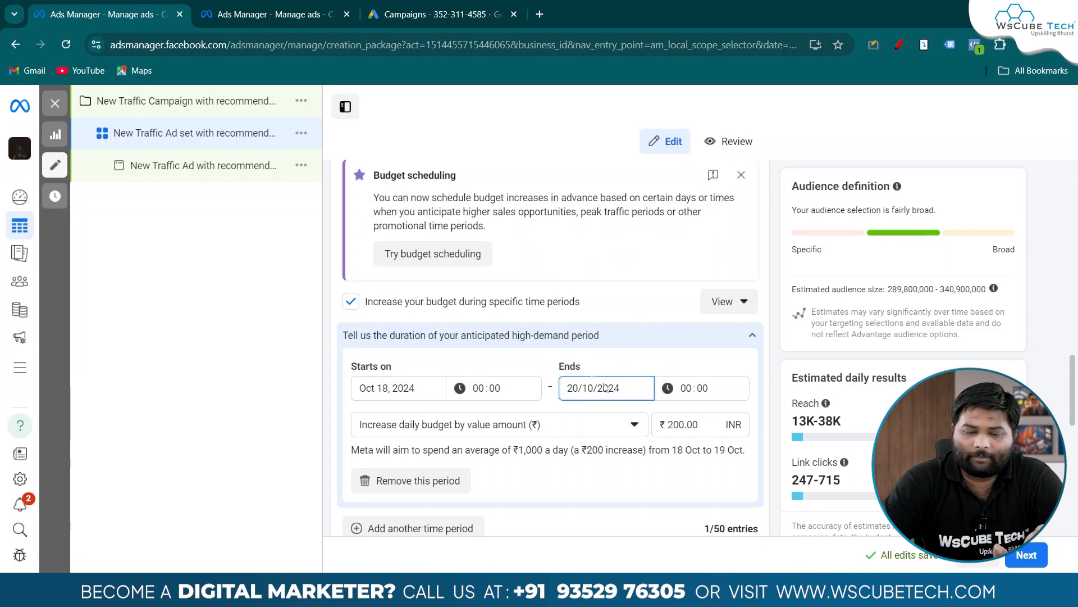
Step: Set the period's daily budget increase to ₹1,000 and check the resulting average daily spend
left_click(677, 424)
key("BackSpace")
type("10")
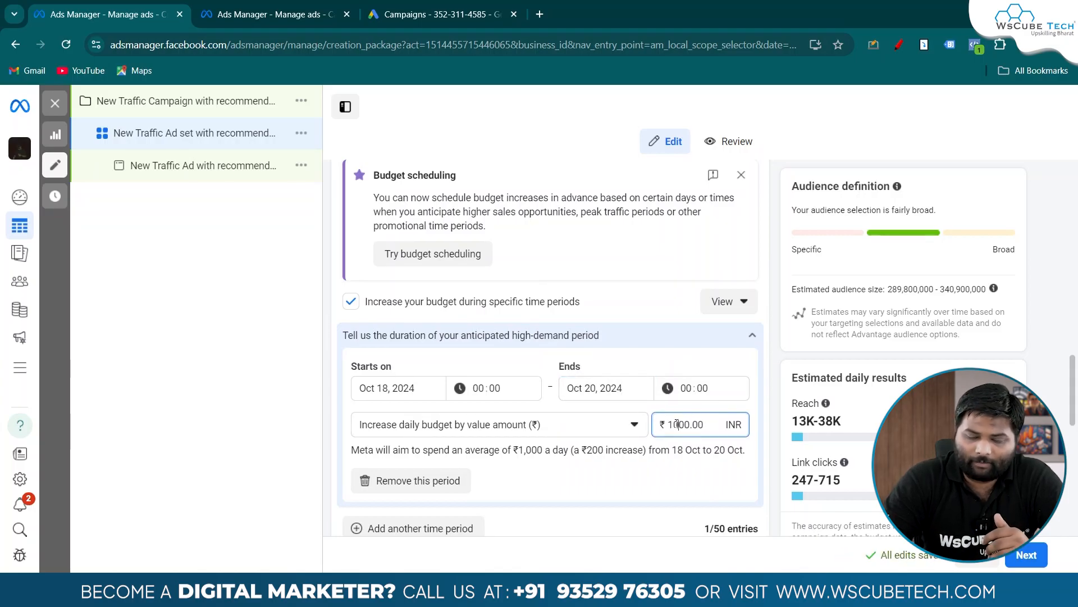
left_click(640, 313)
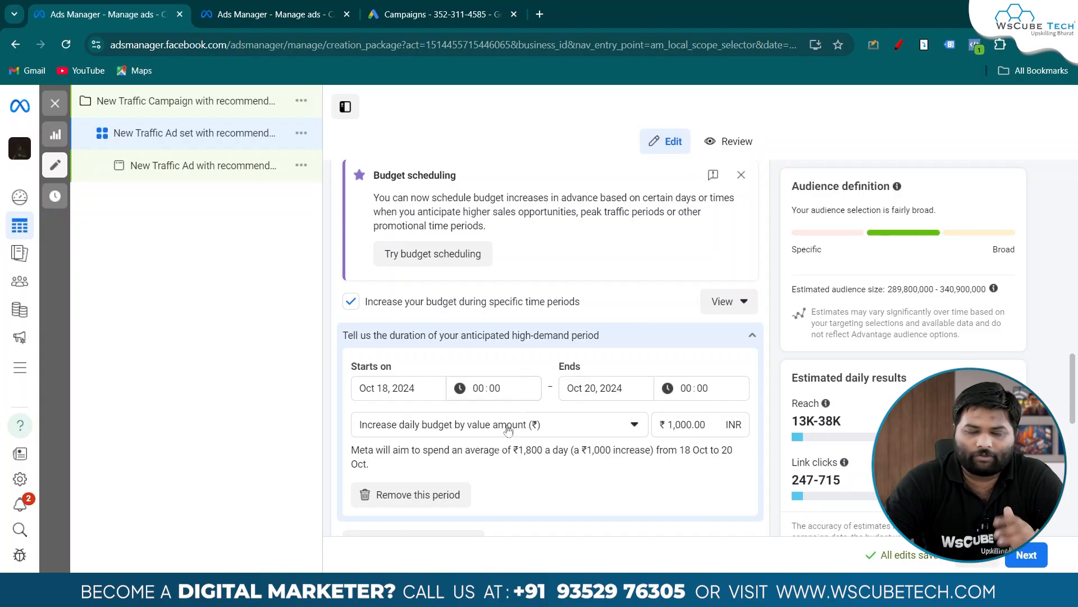
left_click_drag(495, 450, 551, 450)
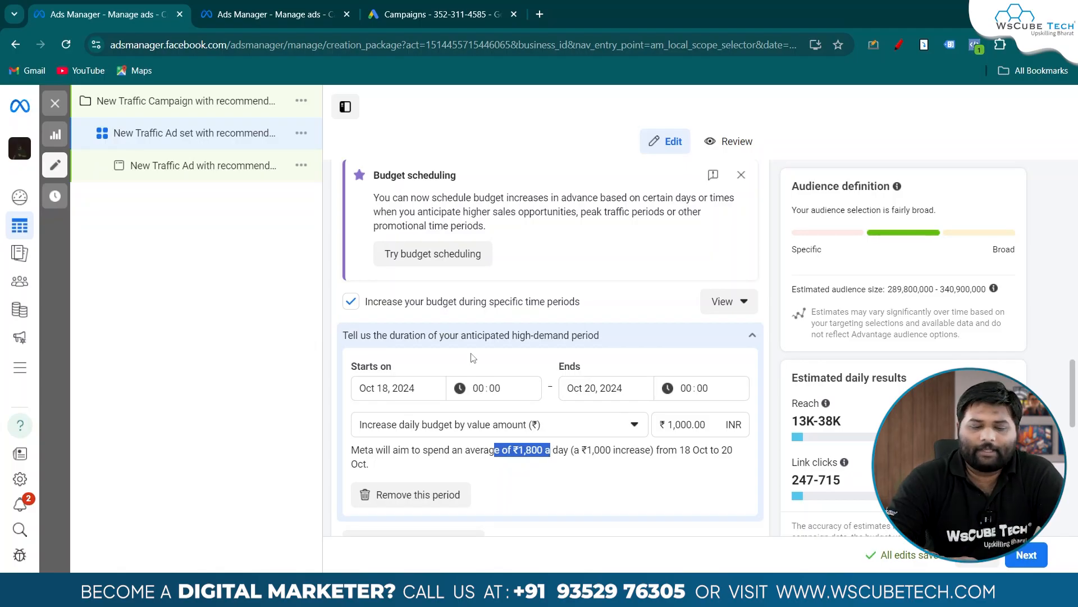
scroll(473, 358, "up", 1)
left_click(318, 378)
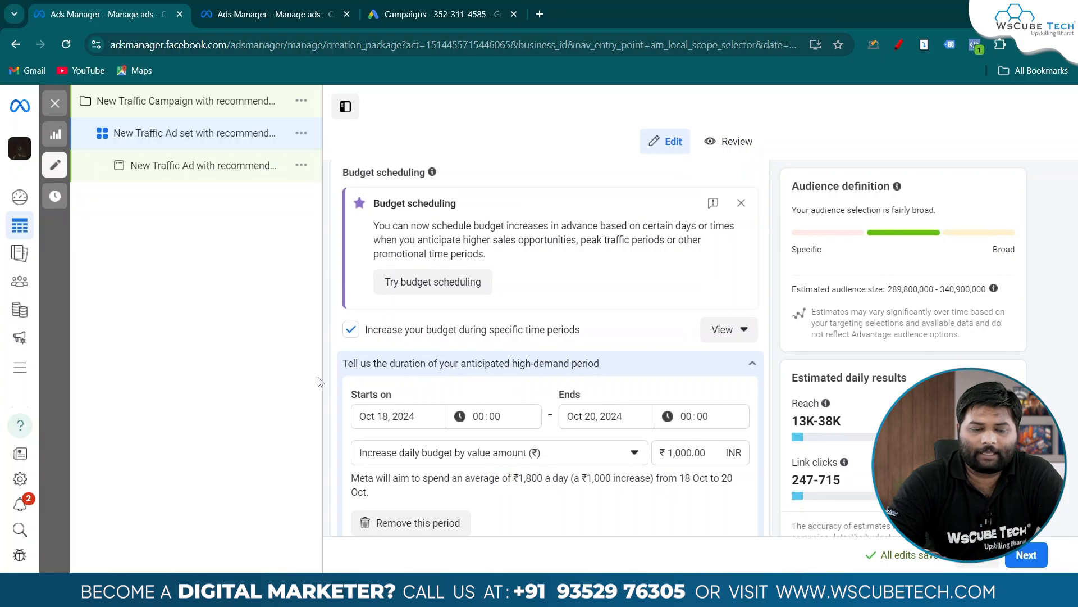
Step: Try the Lifetime budget type to check whether budget scheduling is available, and return the ad set to Daily budget
scroll(422, 348, "up", 10)
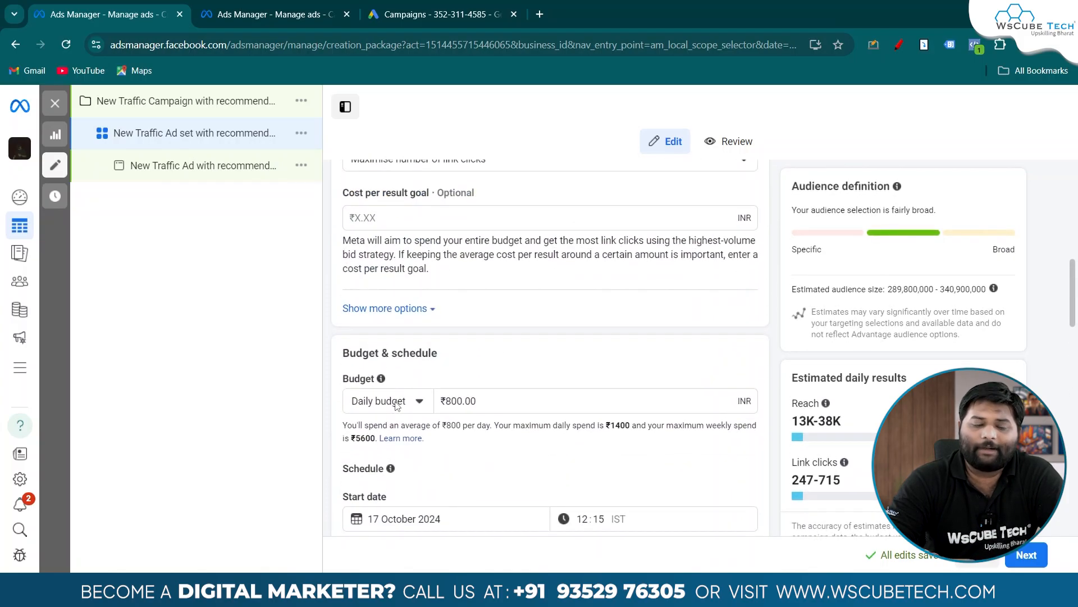
left_click(397, 402)
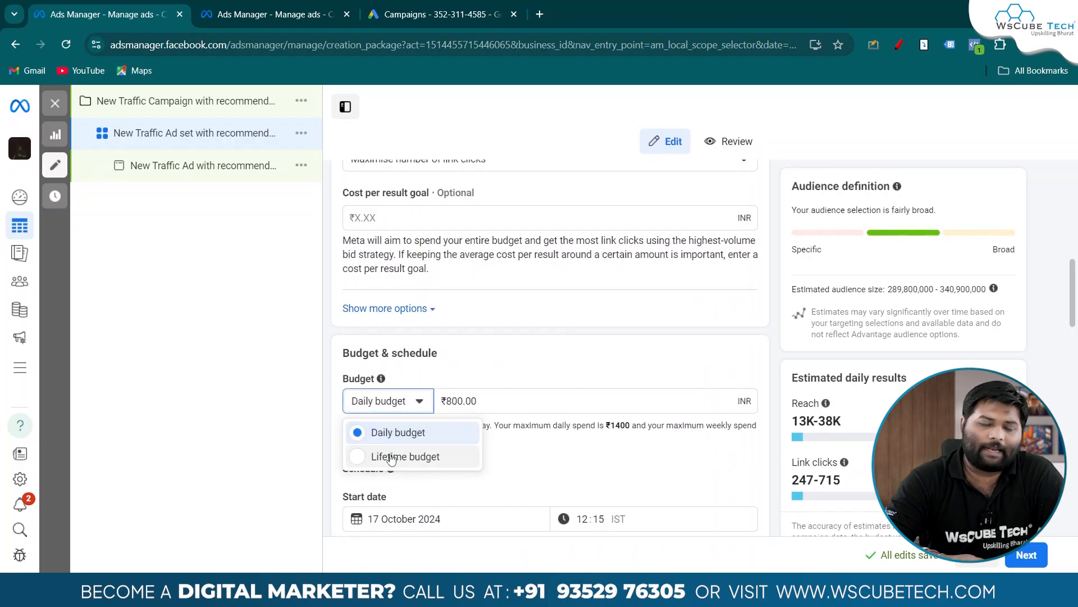
left_click(393, 455)
scroll(584, 394, "down", 6)
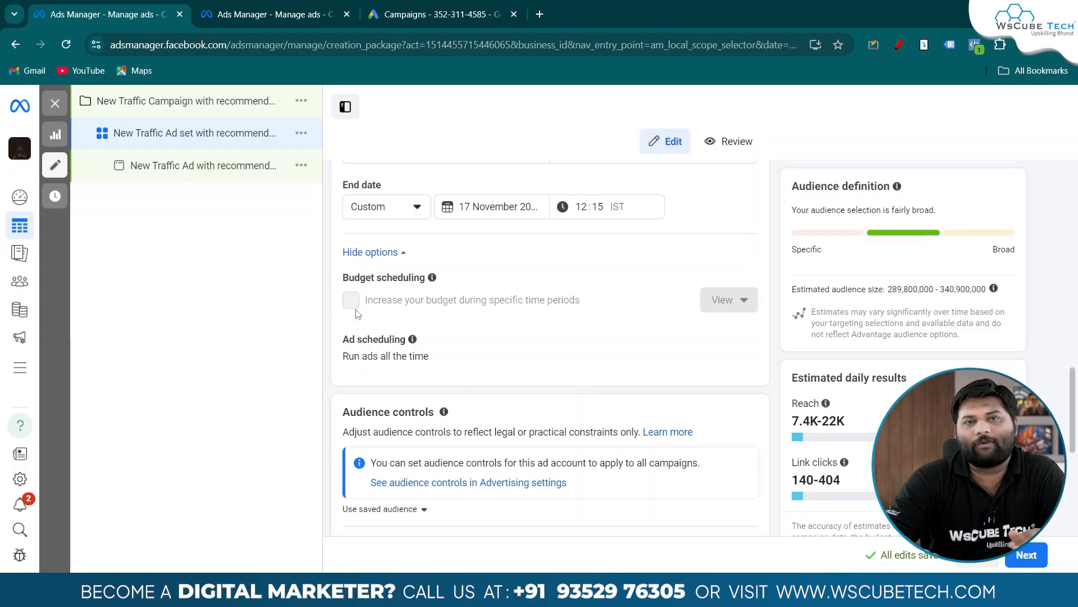
scroll(358, 313, "up", 5)
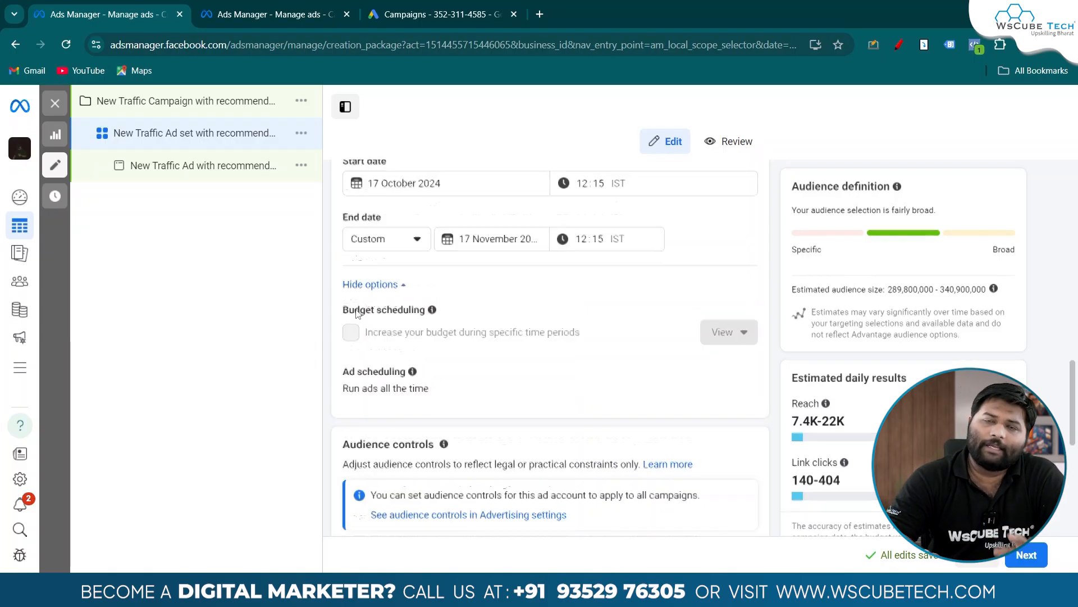
left_click(401, 346)
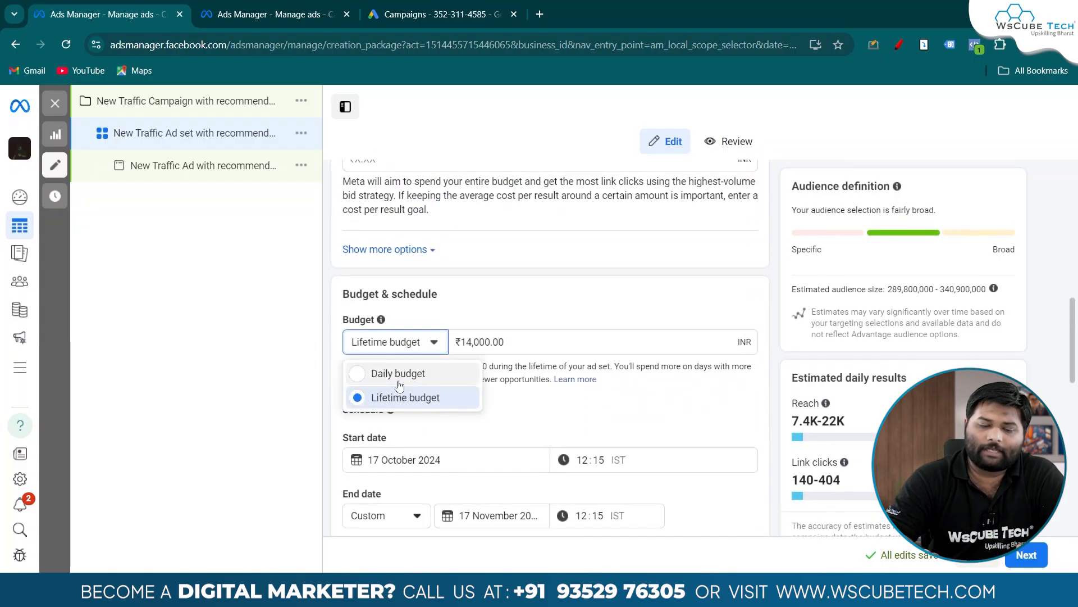
left_click(390, 373)
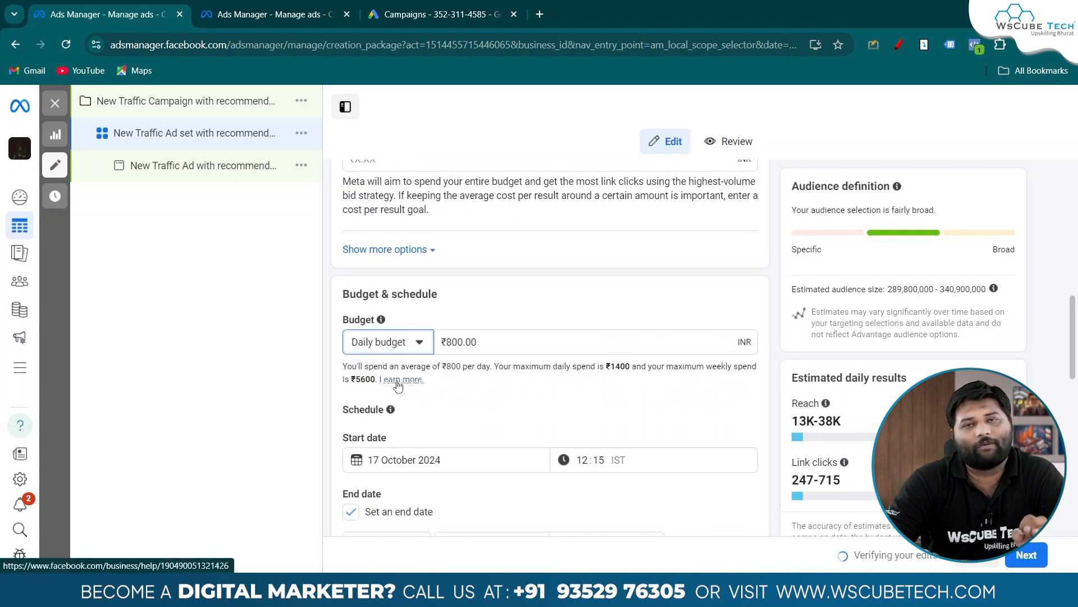
Step: Examine the ad set's audience controls, including the saved audience option and included locations
scroll(486, 432, "down", 7)
scroll(486, 431, "down", 2)
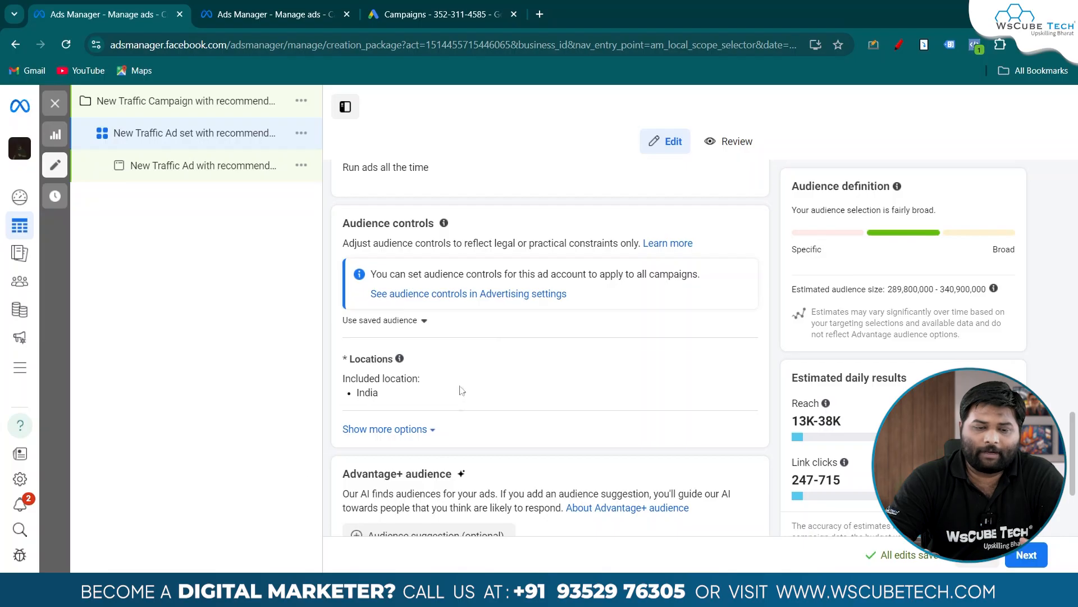
scroll(457, 377, "down", 1)
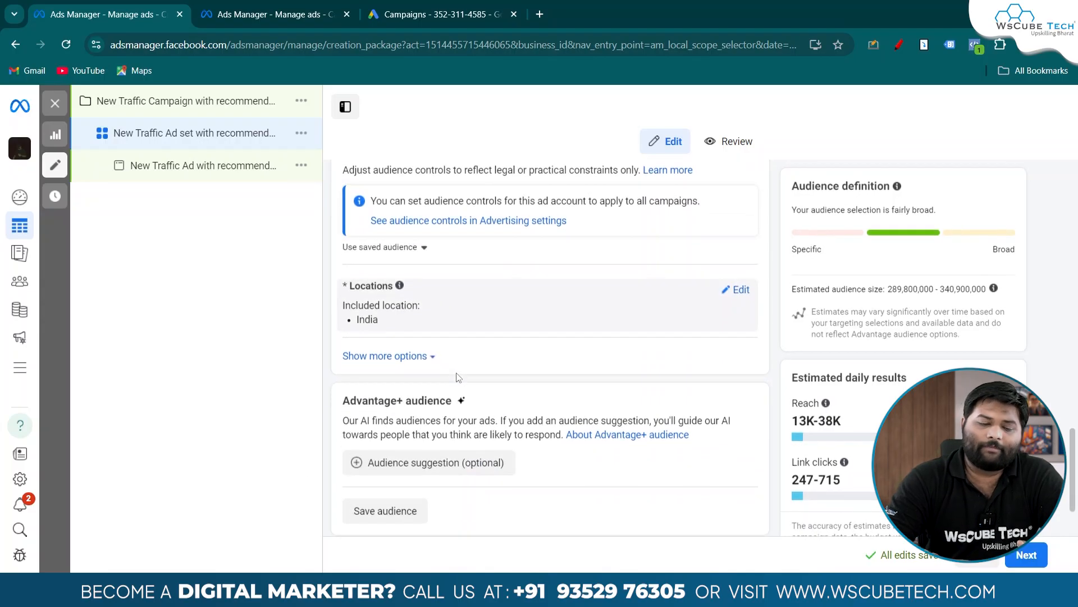
scroll(456, 377, "down", 1)
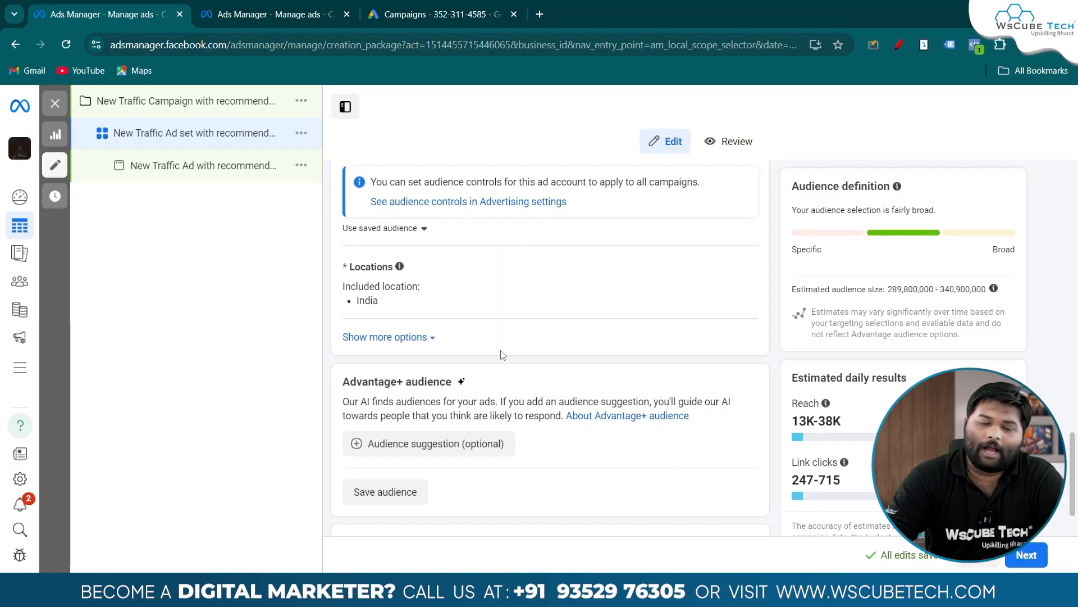
Step: Expand the optional audience suggestion under Advantage+ audience and review custom audiences, age, gender and detailed targeting
scroll(454, 381, "down", 1)
left_click(447, 387)
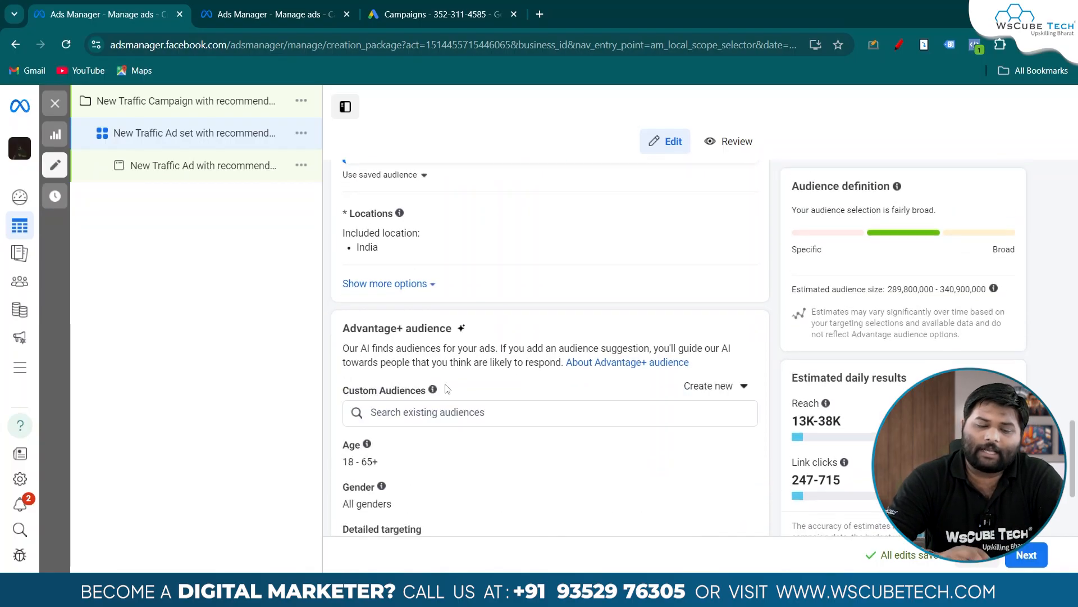
scroll(432, 337, "down", 2)
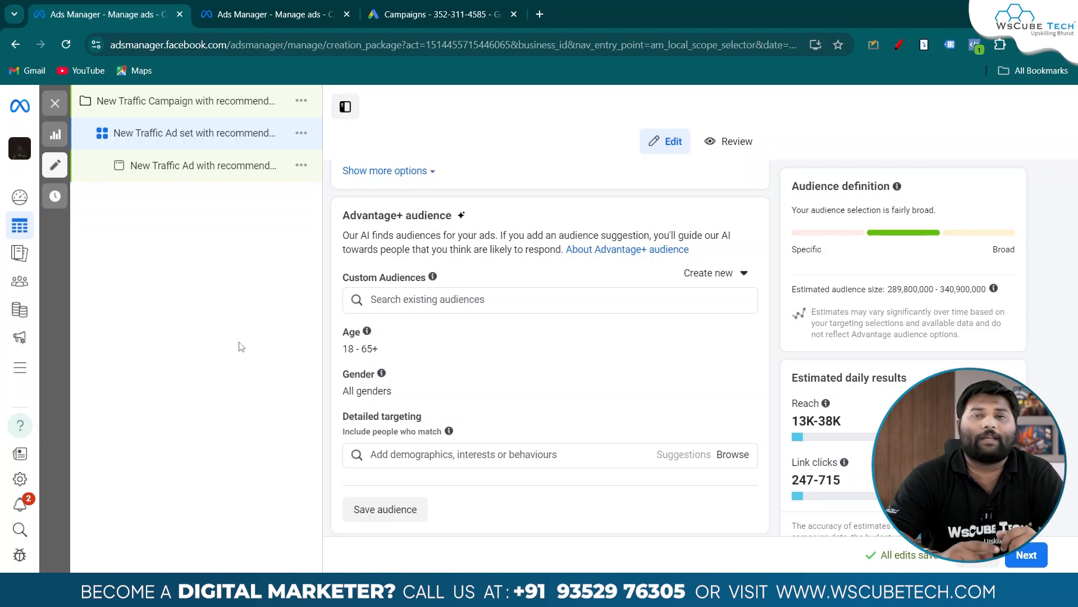
left_click_drag(343, 234, 492, 234)
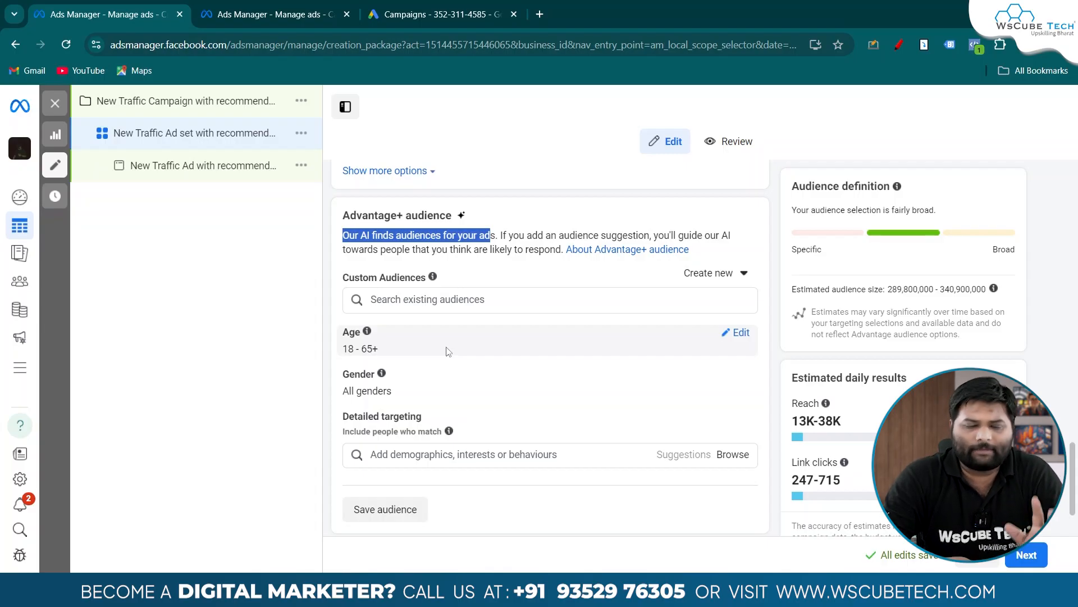
scroll(449, 351, "down", 2)
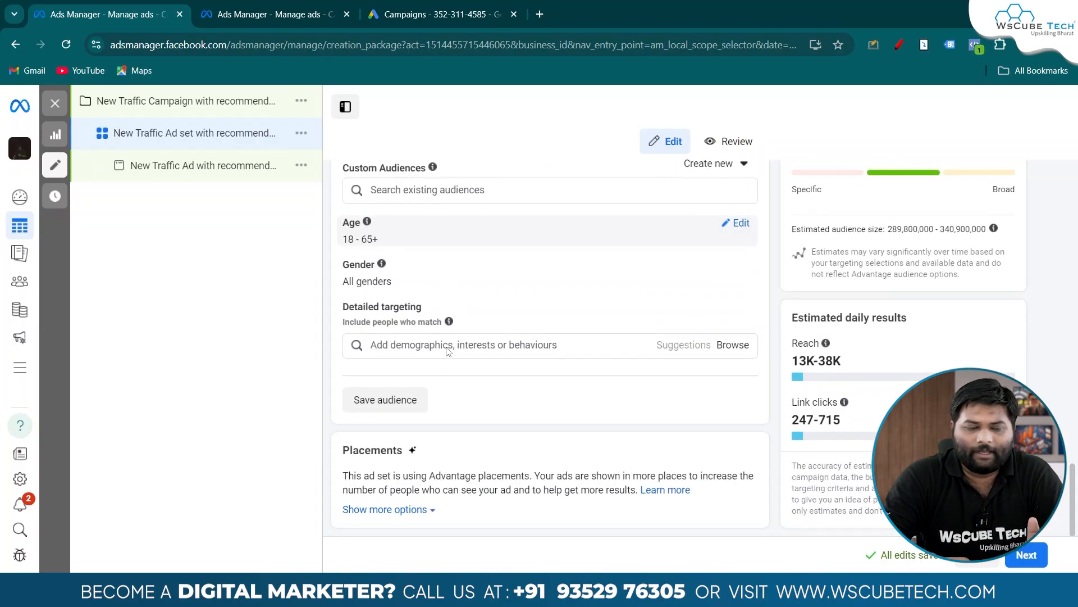
scroll(448, 351, "up", 3)
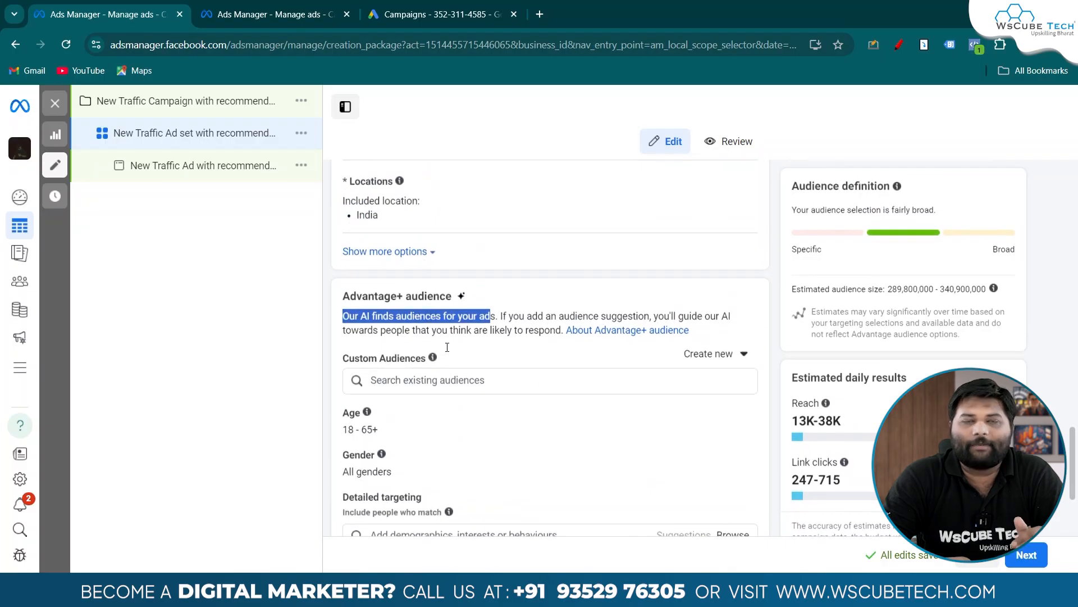
scroll(447, 348, "up", 1)
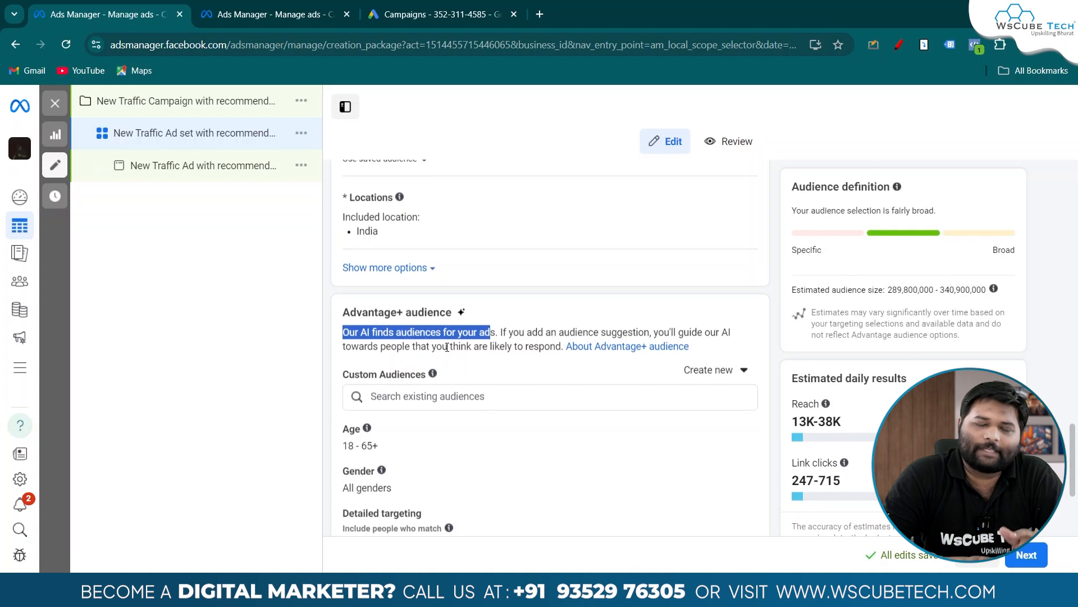
Step: Expand the additional placement options and examine the brand safety, inventory filter and publisher block list settings
scroll(447, 347, "down", 4)
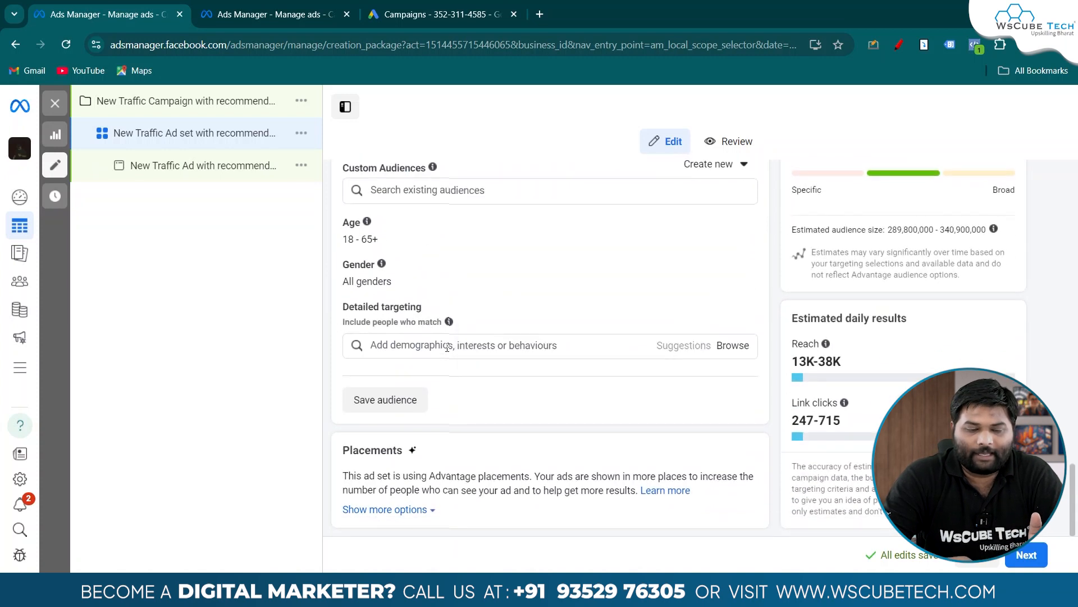
left_click(381, 510)
scroll(491, 490, "down", 3)
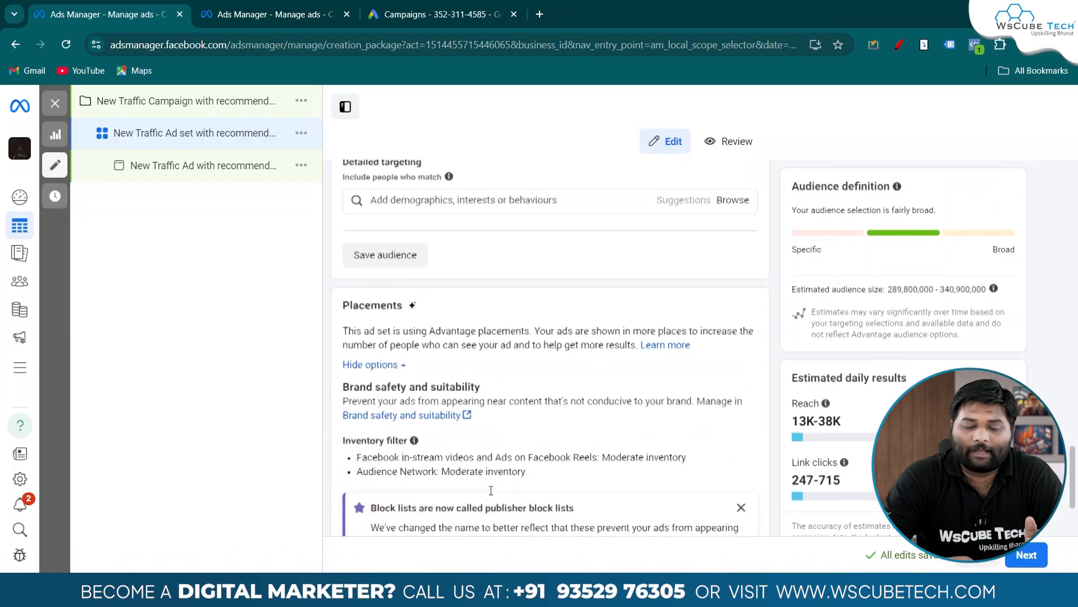
scroll(491, 490, "down", 2)
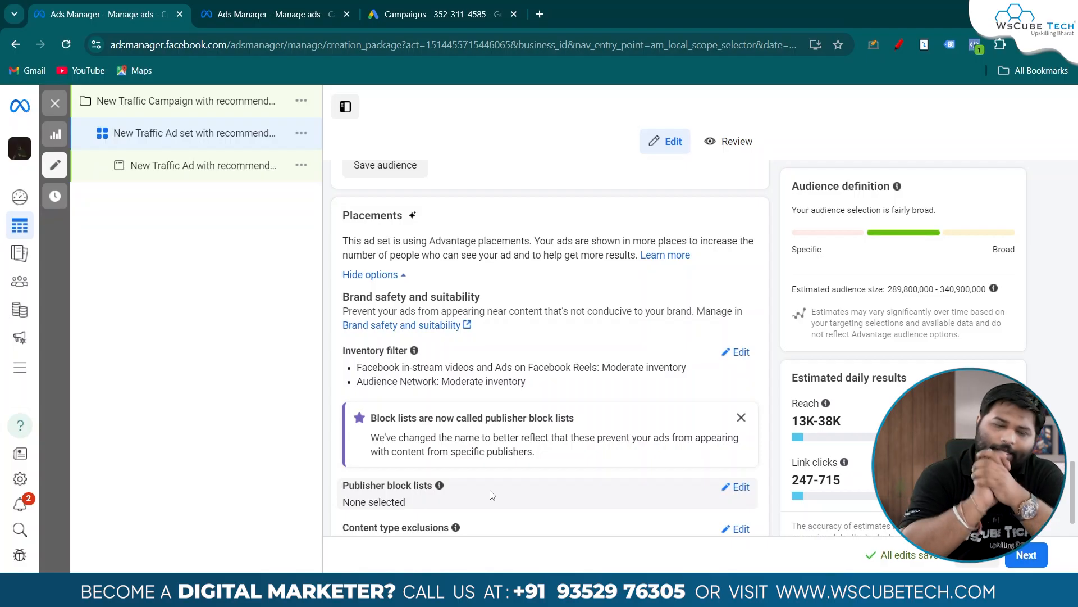
Step: Open the recommended-settings traffic ad and review its destination, info labels, identity and partnership ad settings
left_click(208, 169)
scroll(568, 314, "up", 3)
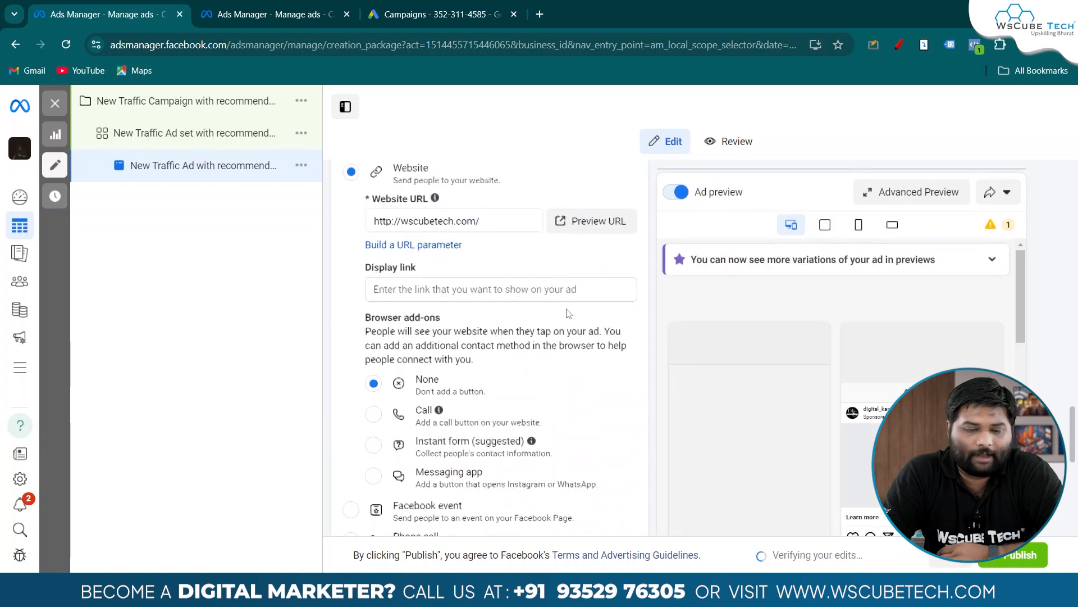
scroll(568, 314, "up", 4)
scroll(569, 314, "up", 1)
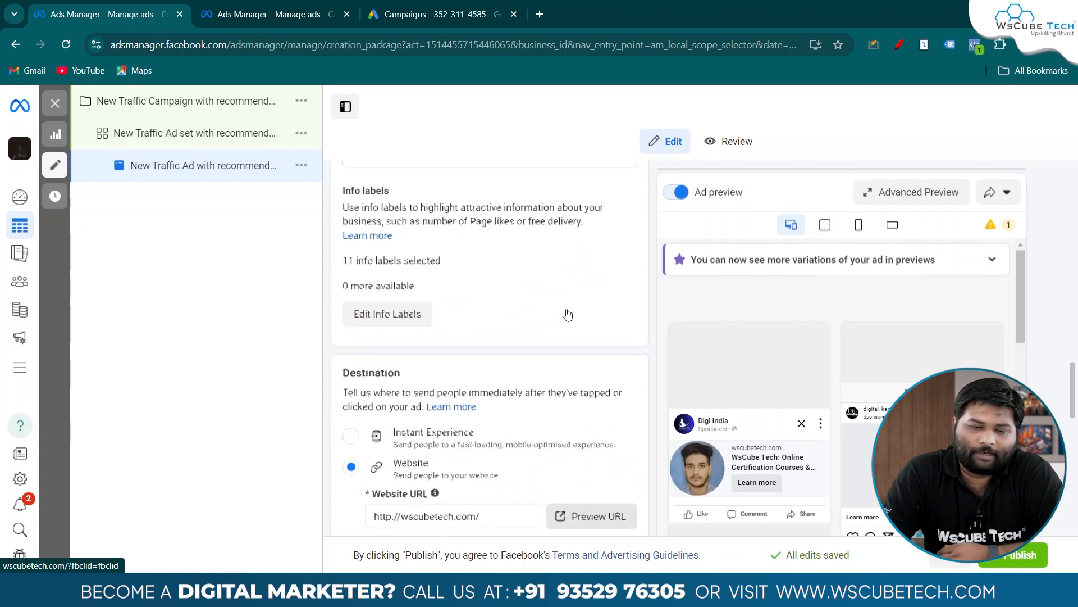
scroll(569, 313, "up", 10)
scroll(569, 313, "up", 6)
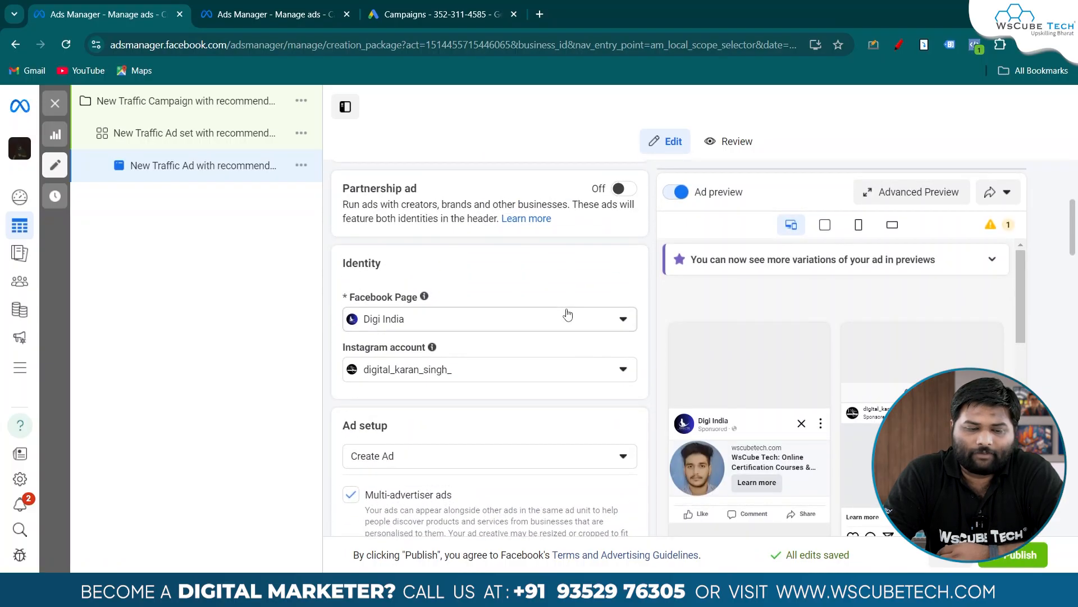
scroll(568, 314, "up", 4)
Step: Examine the ad setup and ad sources, and open the help article explaining how site links work
scroll(476, 364, "down", 4)
scroll(476, 364, "down", 4)
scroll(476, 359, "down", 2)
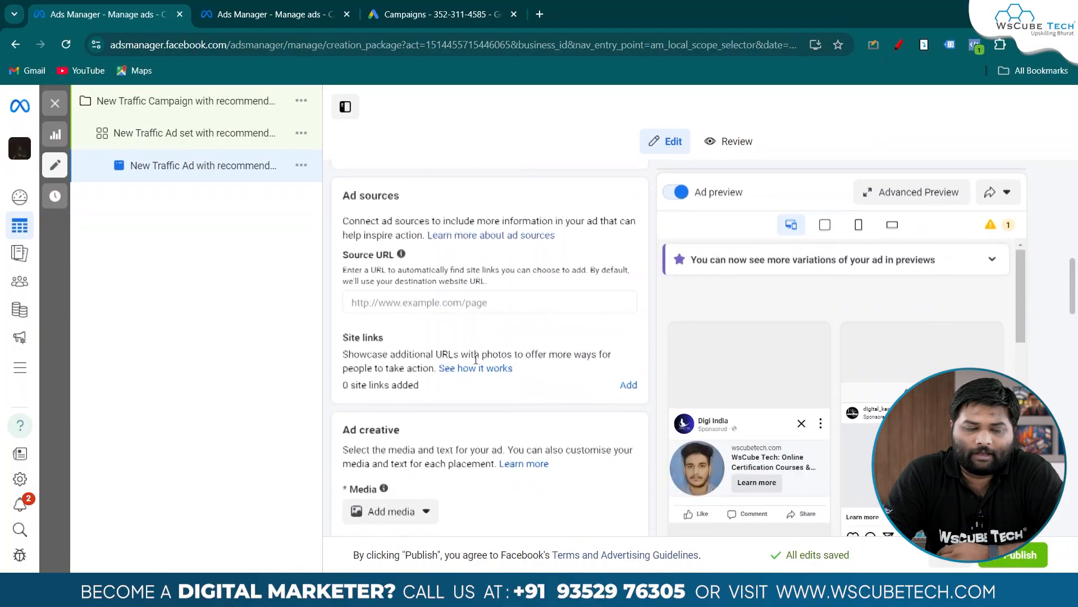
scroll(477, 364, "down", 1)
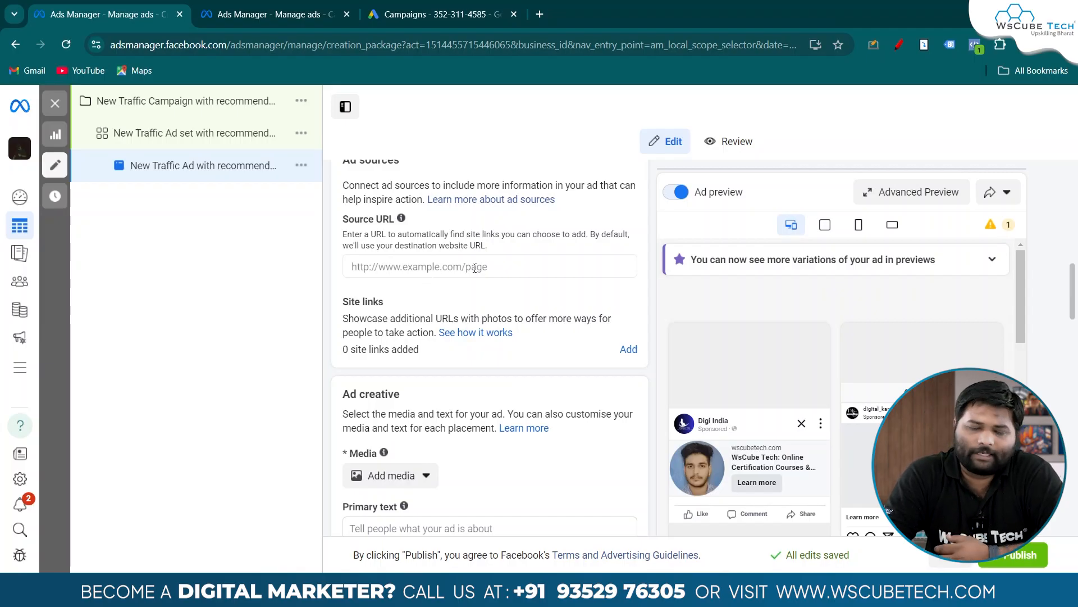
scroll(393, 316, "down", 1)
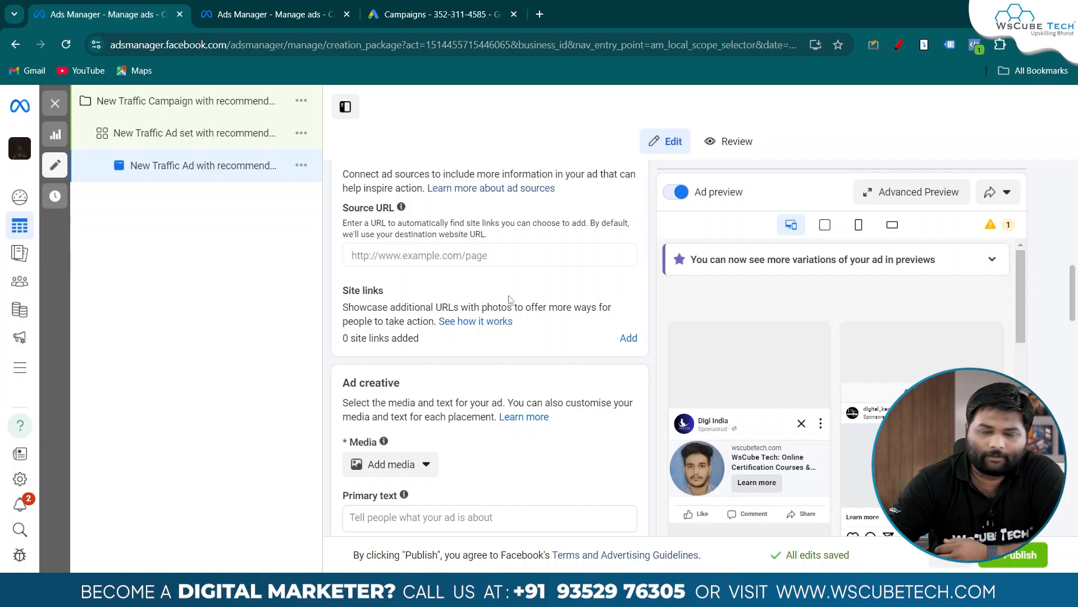
left_click(461, 325)
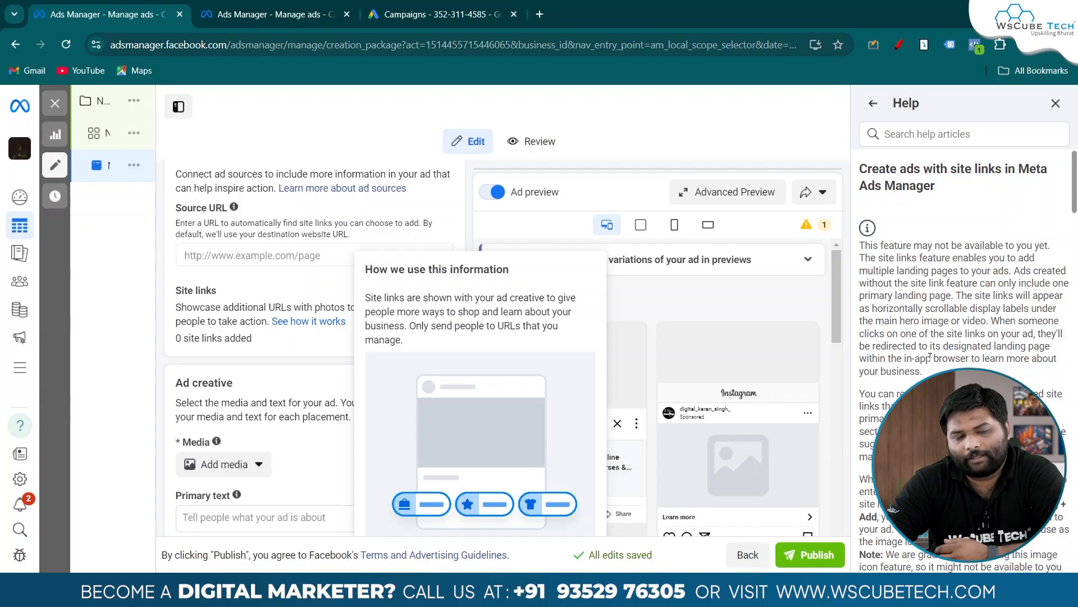
Step: Examine the site links example in the help article and close the help pane
scroll(930, 356, "down", 12)
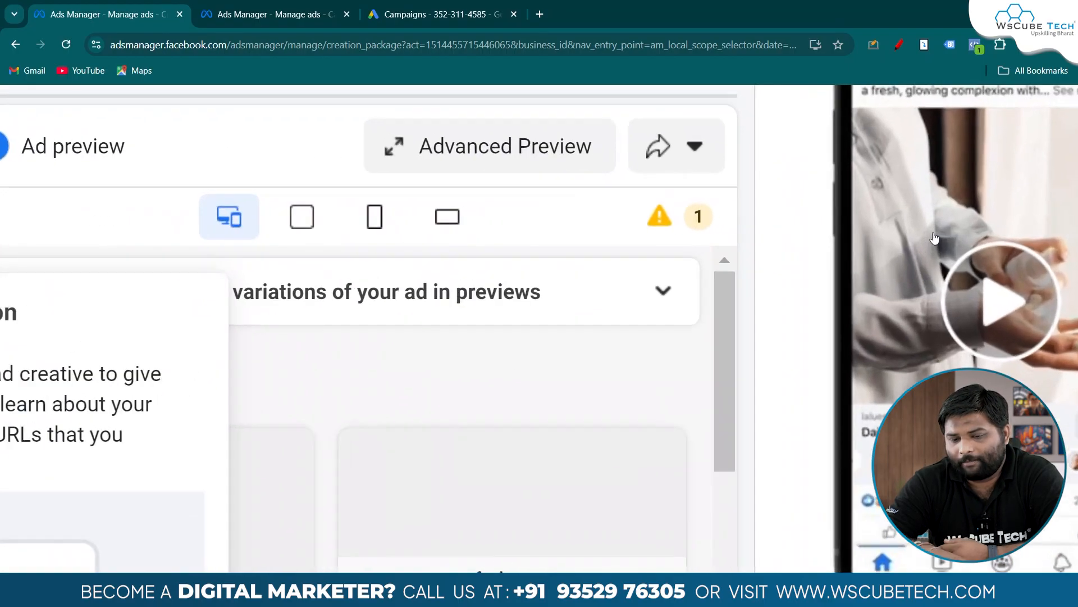
scroll(934, 238, "down", 4)
scroll(934, 238, "up", 3)
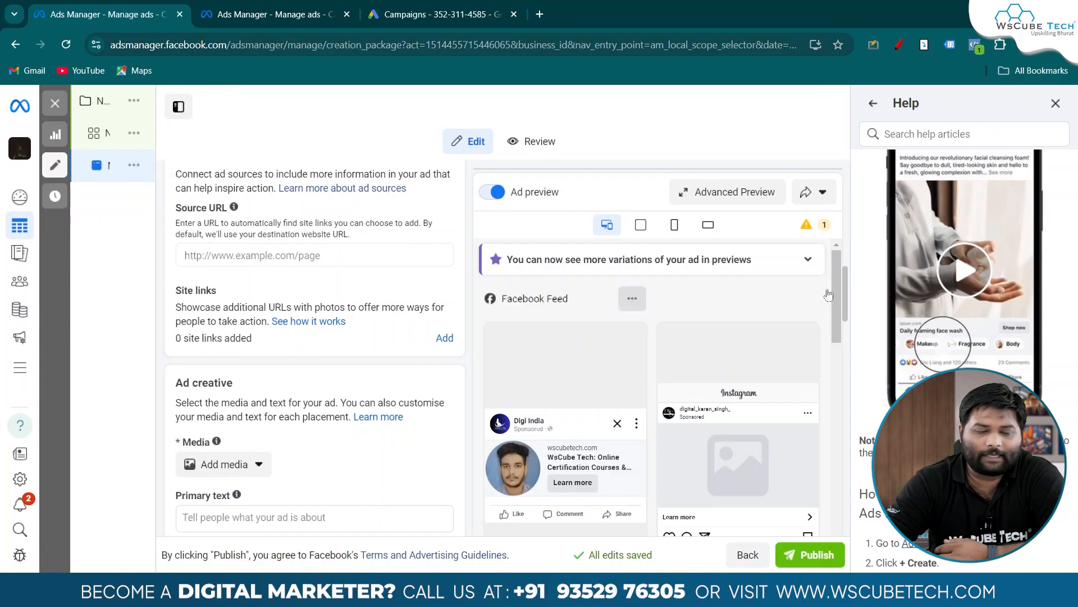
left_click(1056, 105)
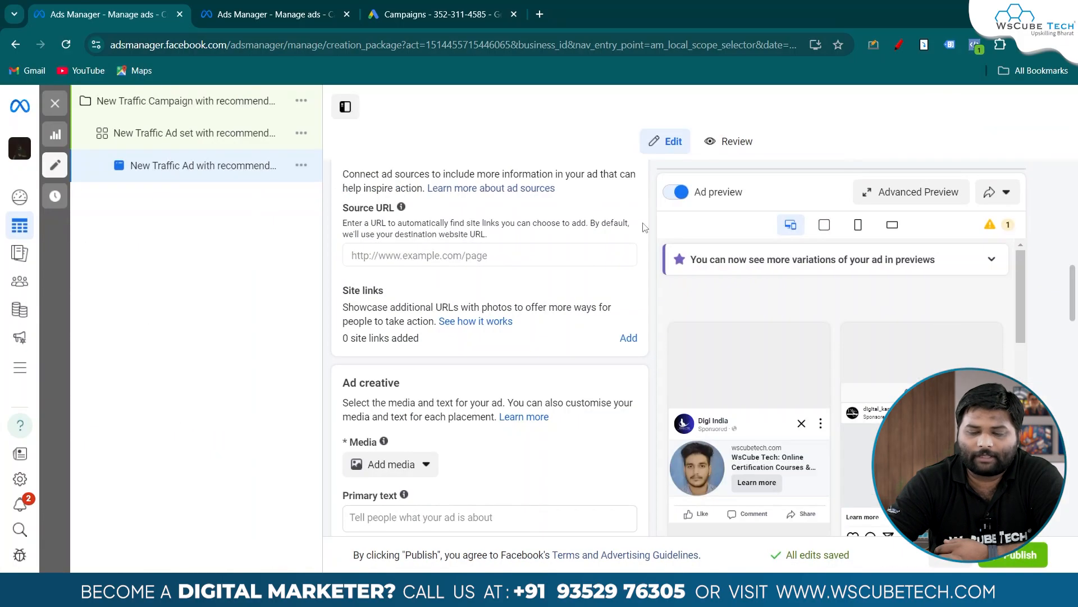
left_click(632, 338)
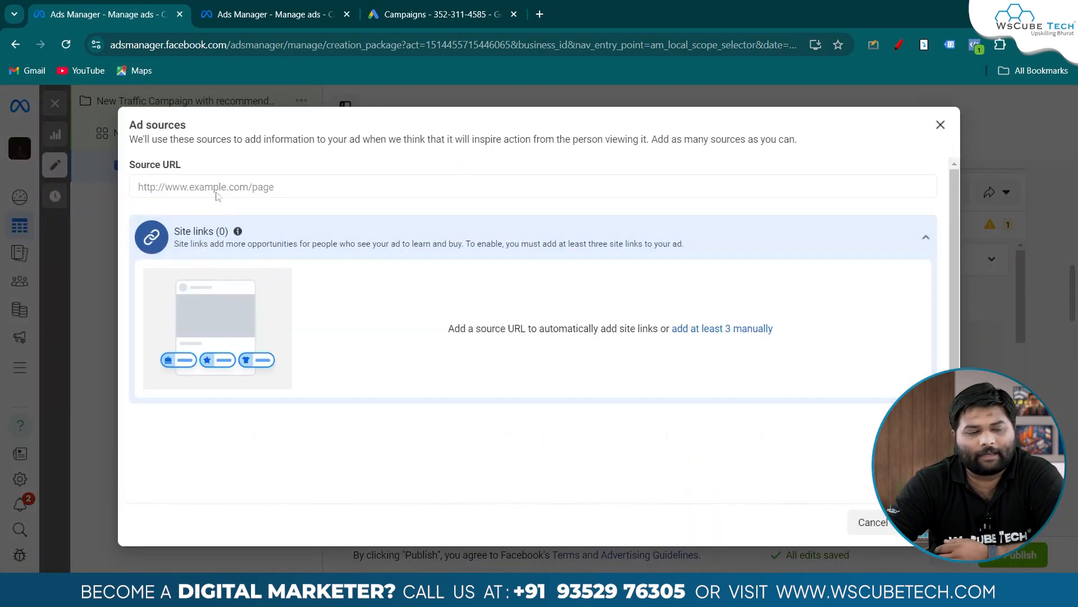
left_click(232, 187)
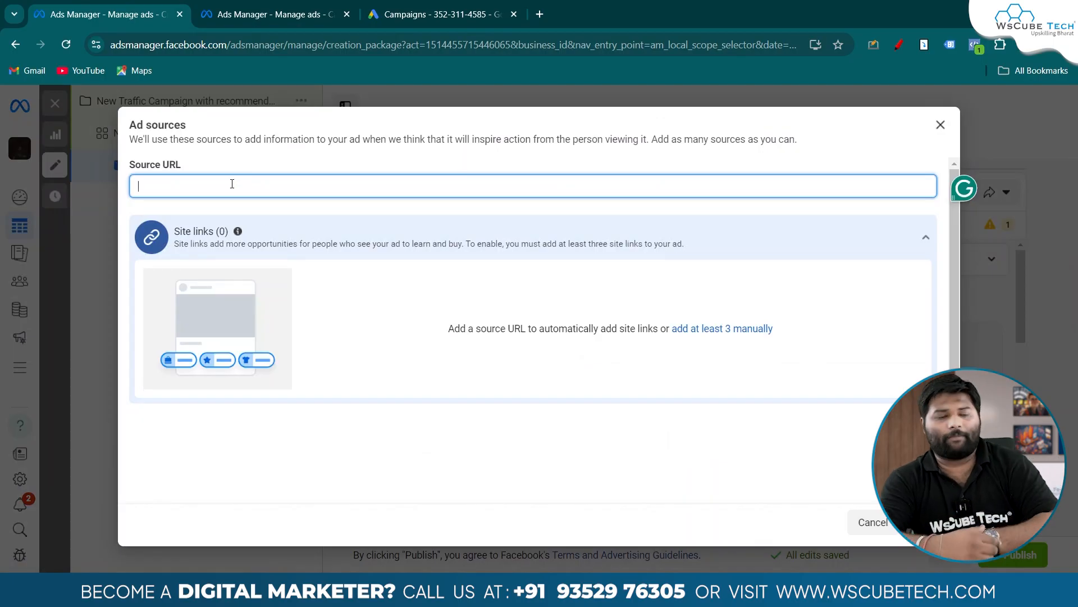
left_click(539, 14)
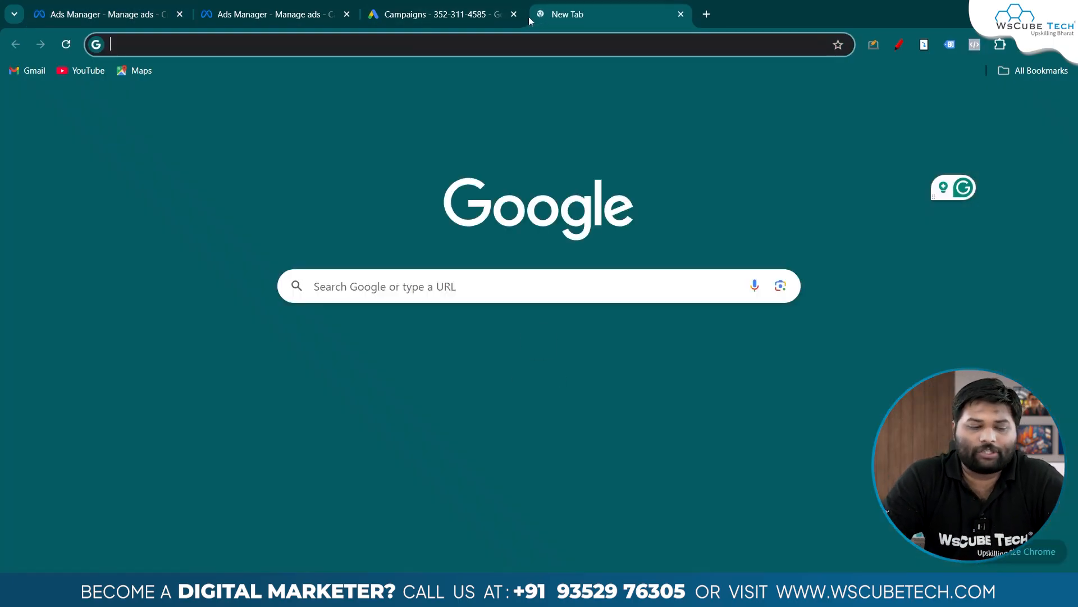
type("wscubetech.com")
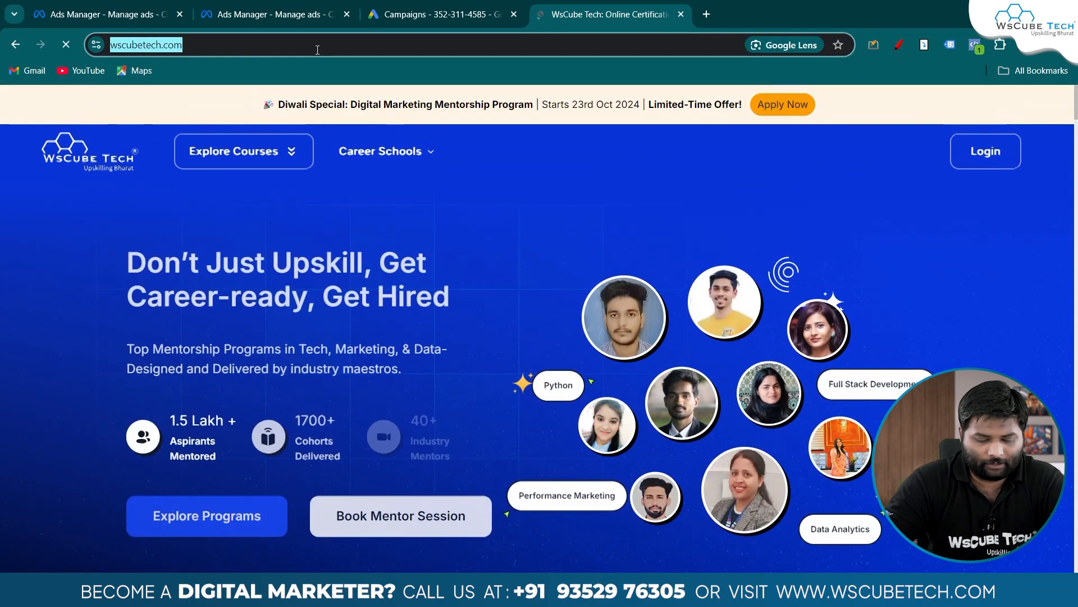
left_click(286, 5)
left_click(110, 7)
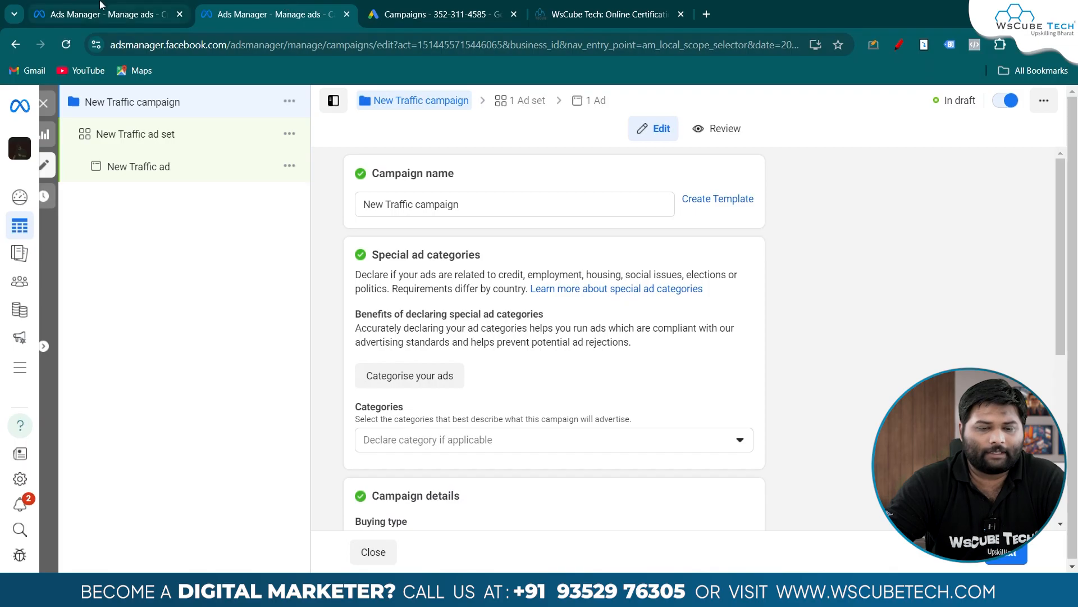
left_click(225, 184)
type("https://www.wscubetech.com/")
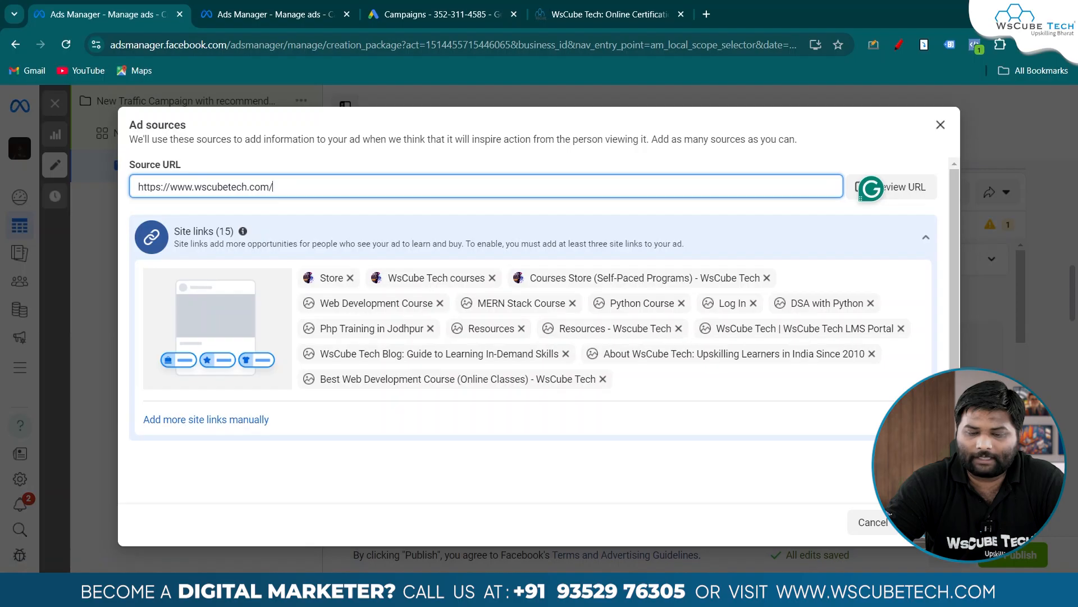
Step: Start an additional manual site link, check its thumbnail upload, and set the display label to Digital Marketing
left_click(255, 422)
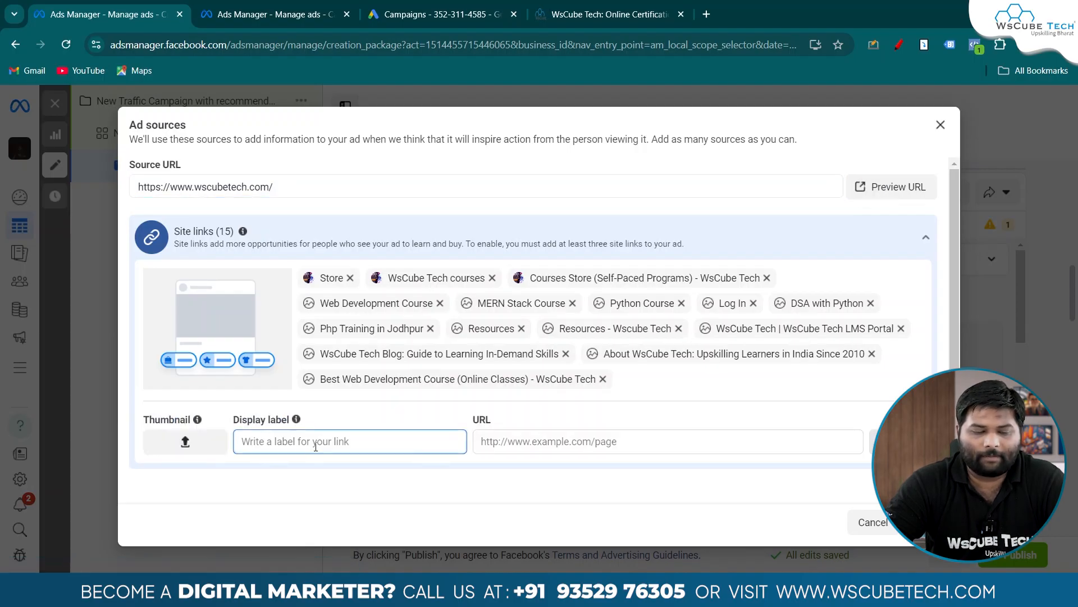
scroll(270, 382, "down", 2)
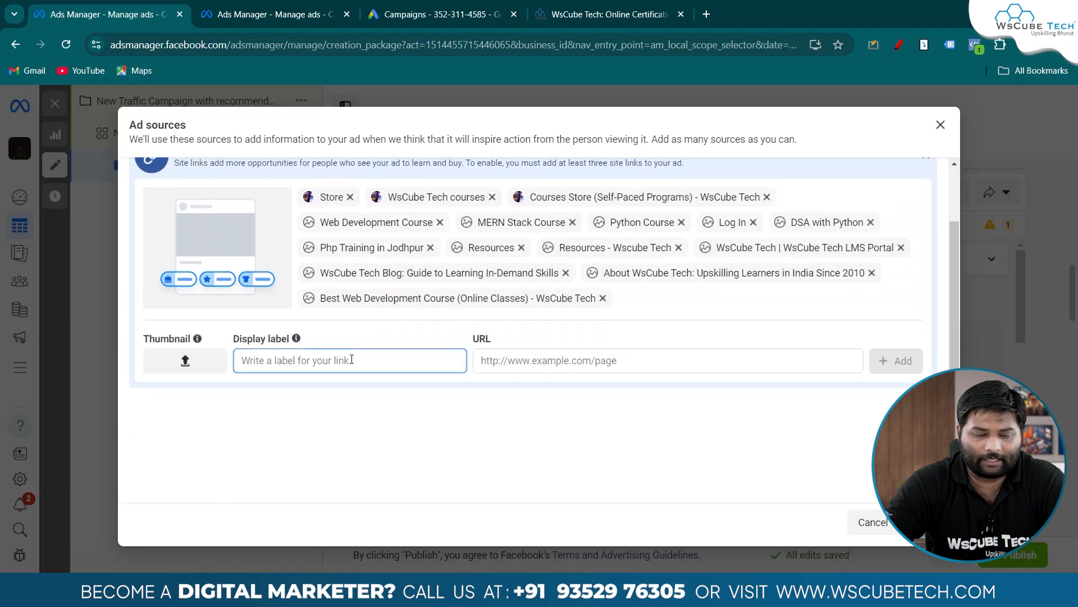
left_click(194, 362)
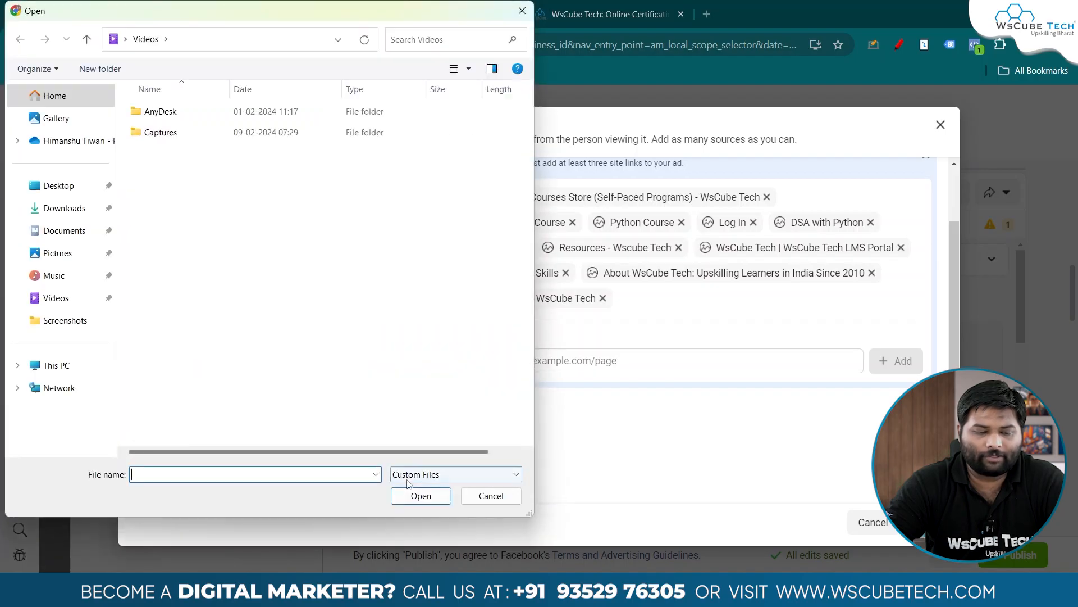
left_click(466, 494)
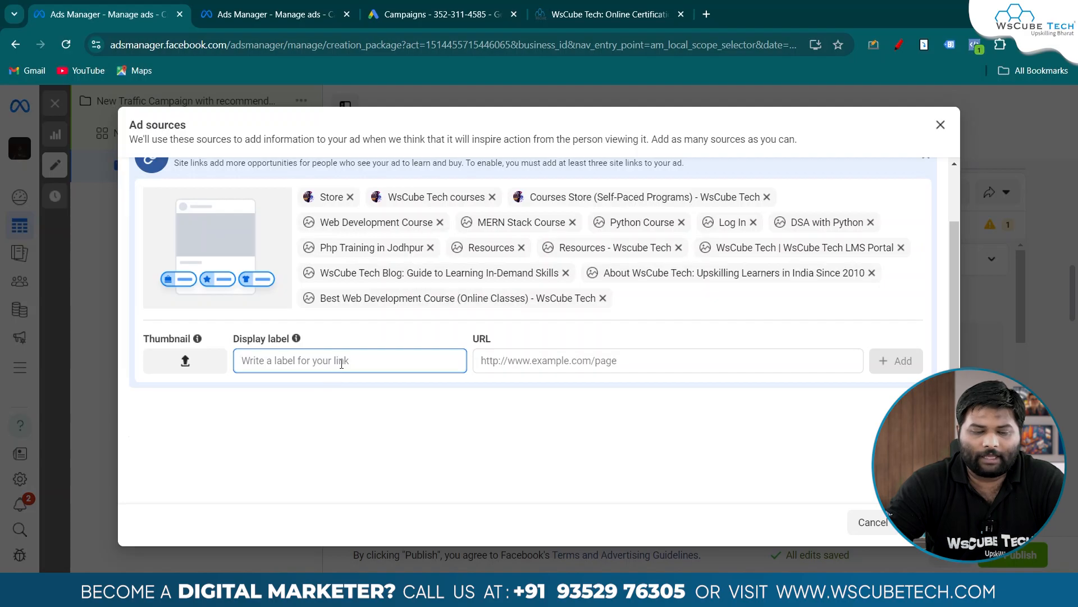
type("Digital Marketing")
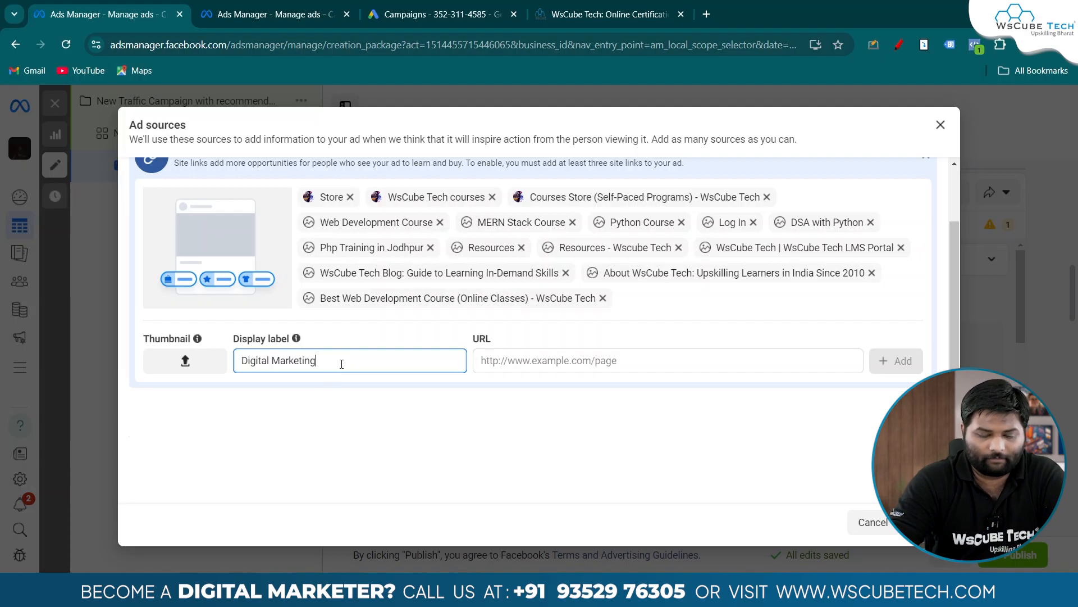
Step: Open the Digital Marketing course page on the WsCube Tech website and copy its address
left_click(601, 14)
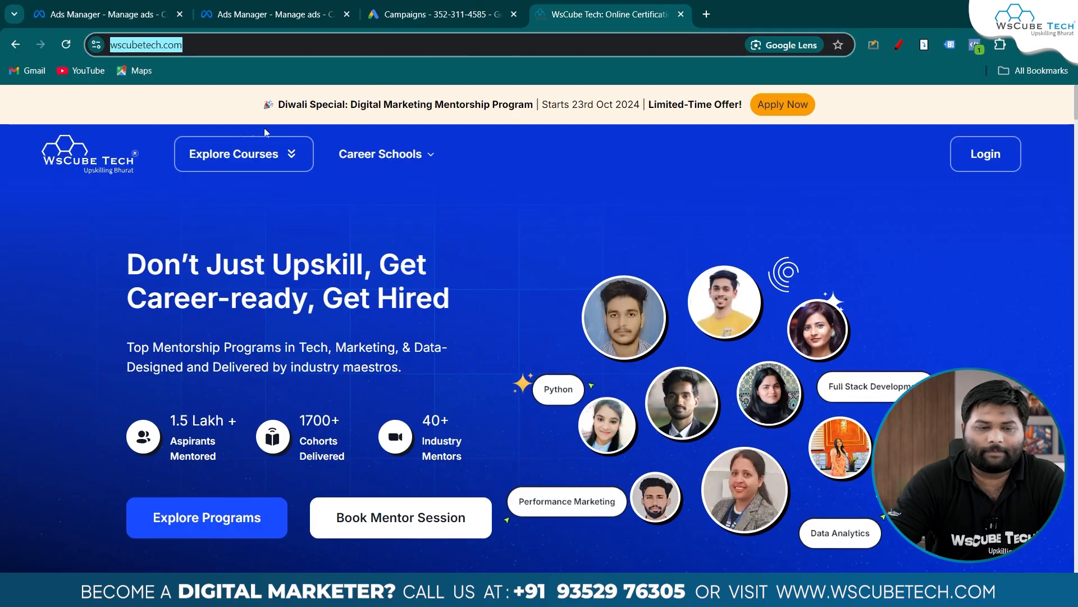
left_click(226, 152)
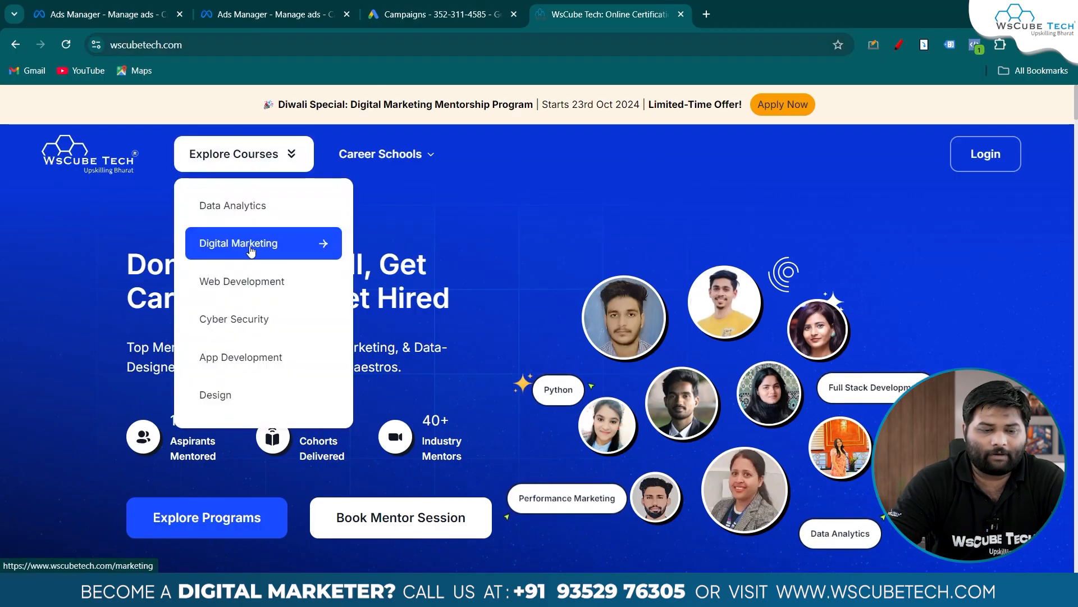
left_click(250, 245)
left_click(266, 49)
key("ctrl+c")
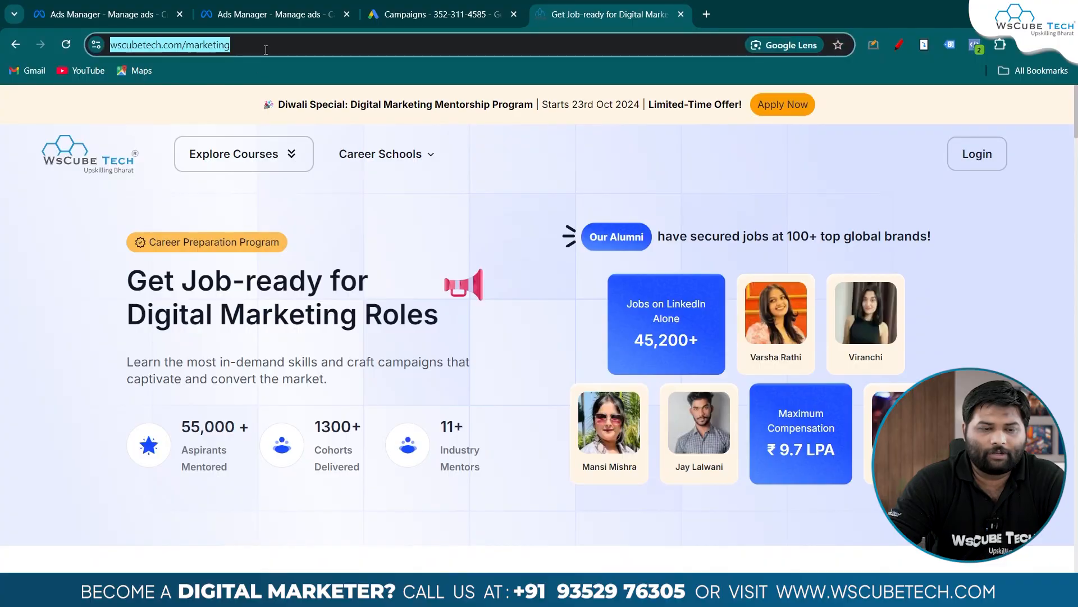
Step: Add the Digital Marketing site link with the copied wscubetech.com/marketing address and save the ad sources
left_click_drag(248, 4, 366, 346)
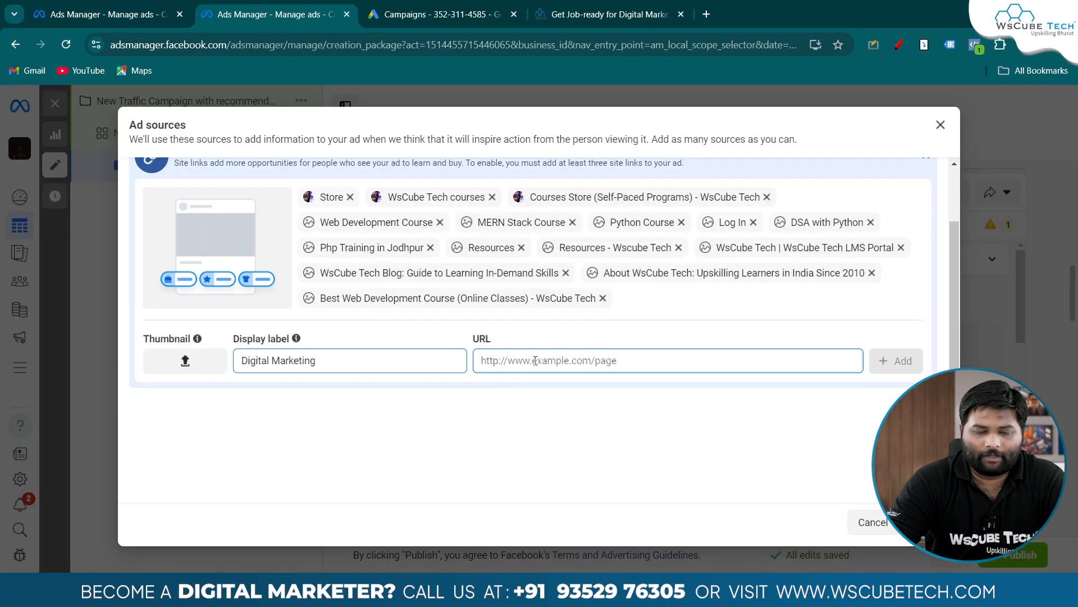
key("ctrl+v")
left_click(884, 359)
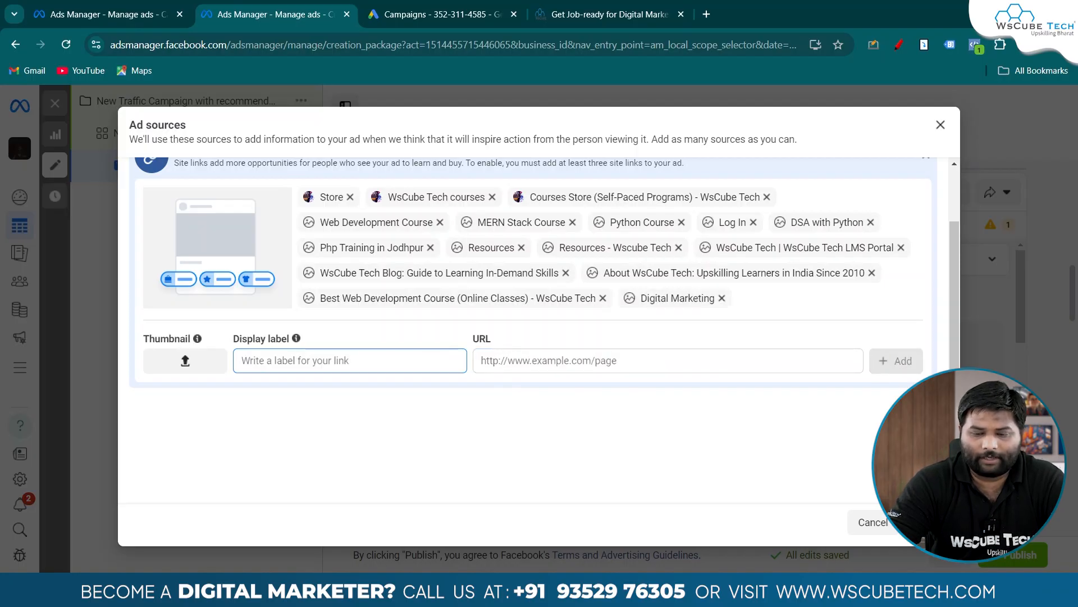
left_click(927, 522)
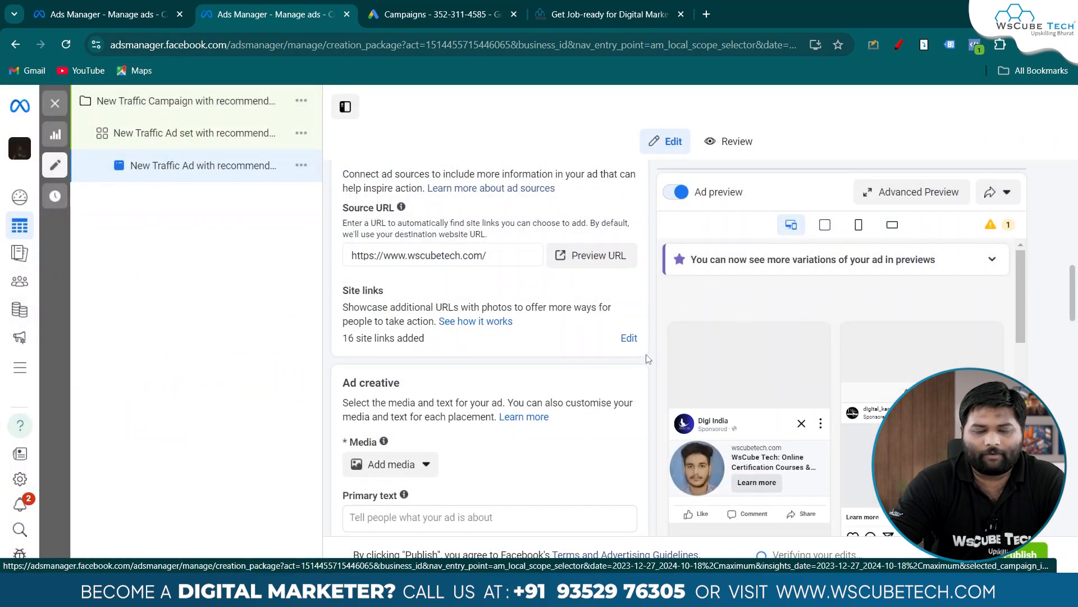
Step: Open the image selection for the media in the ad creative section
scroll(646, 357, "down", 2)
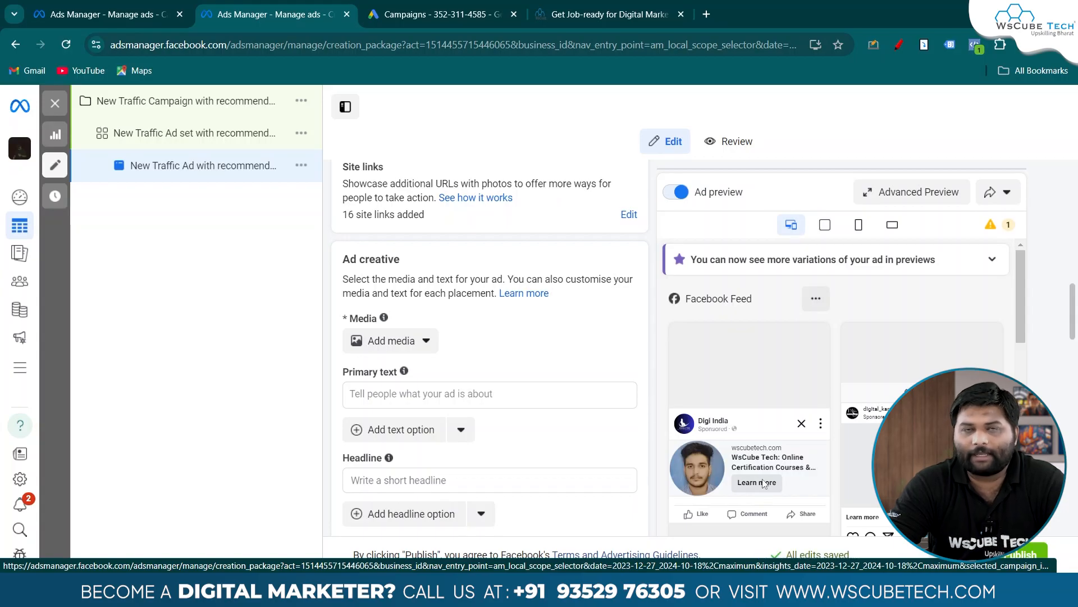
left_click(405, 343)
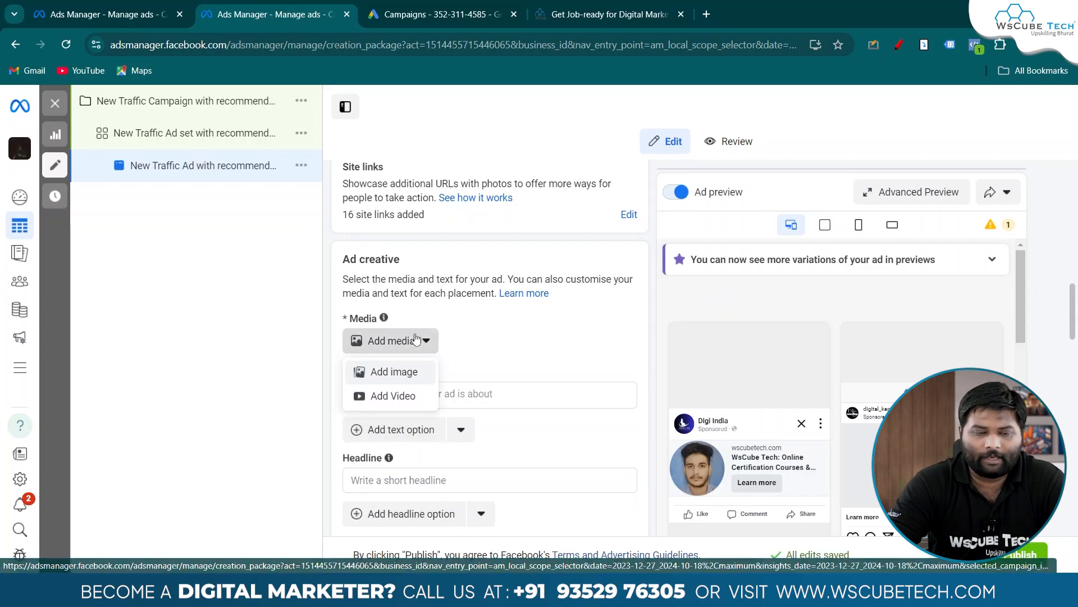
left_click(392, 372)
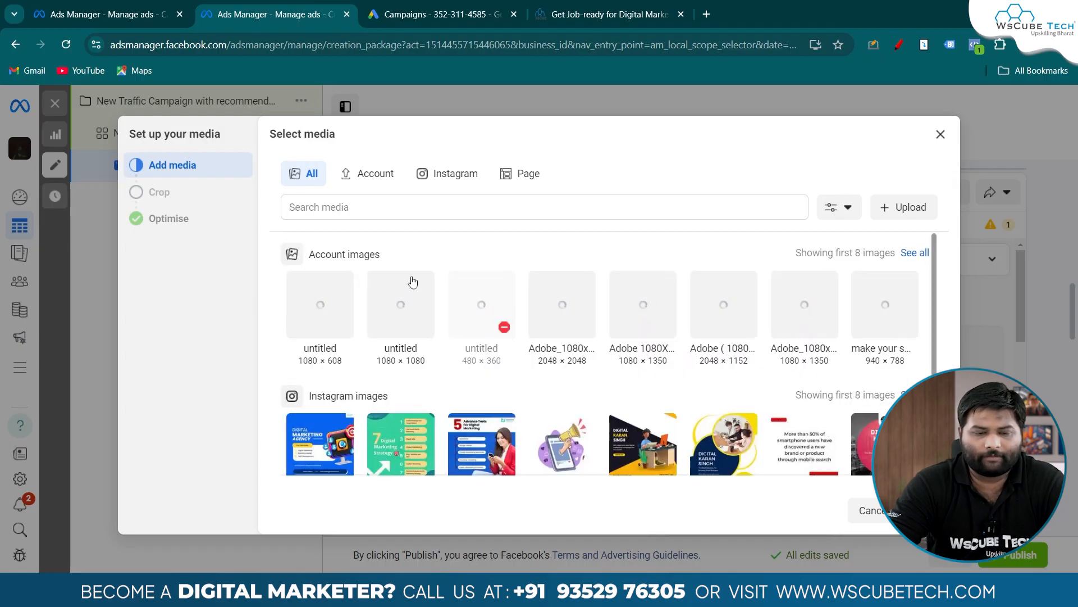
key("Escape")
left_click(366, 315)
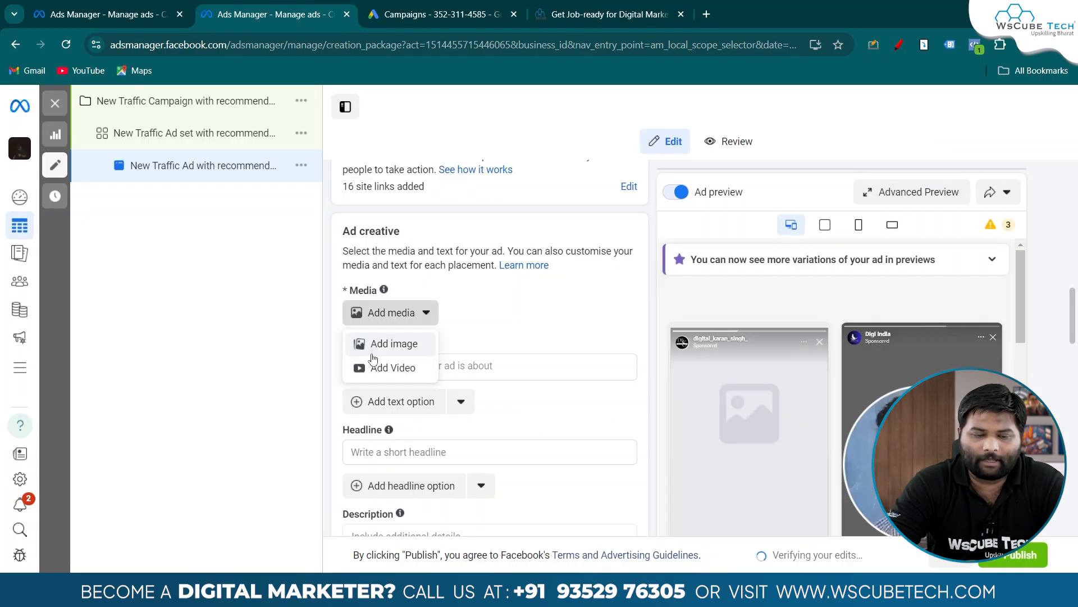
left_click(375, 344)
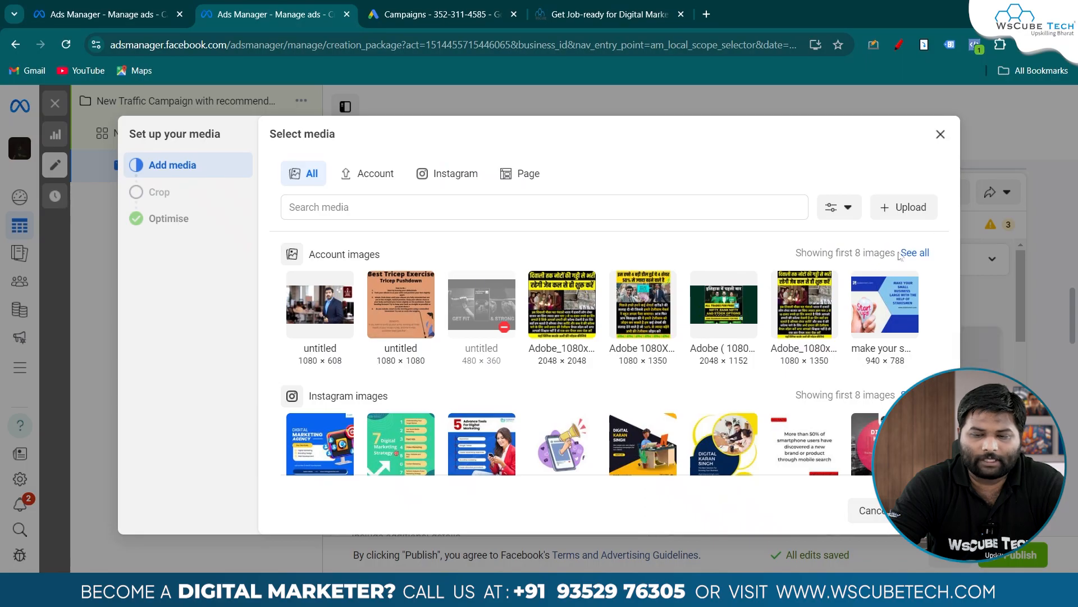
Step: Examine the account, Instagram and Page image sources available for the ad media
left_click(402, 206)
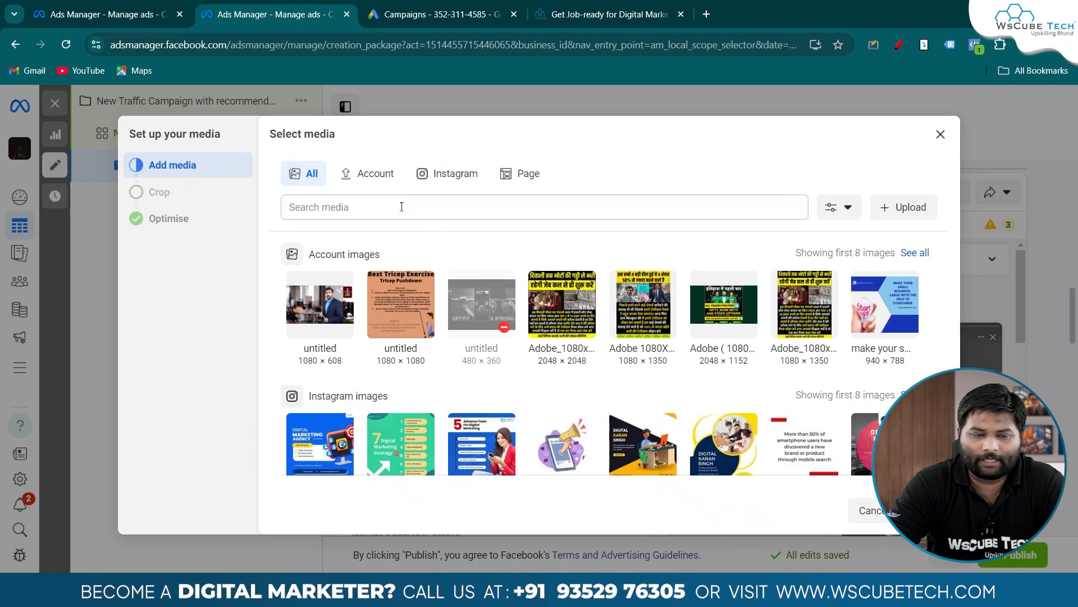
left_click(364, 179)
left_click(449, 174)
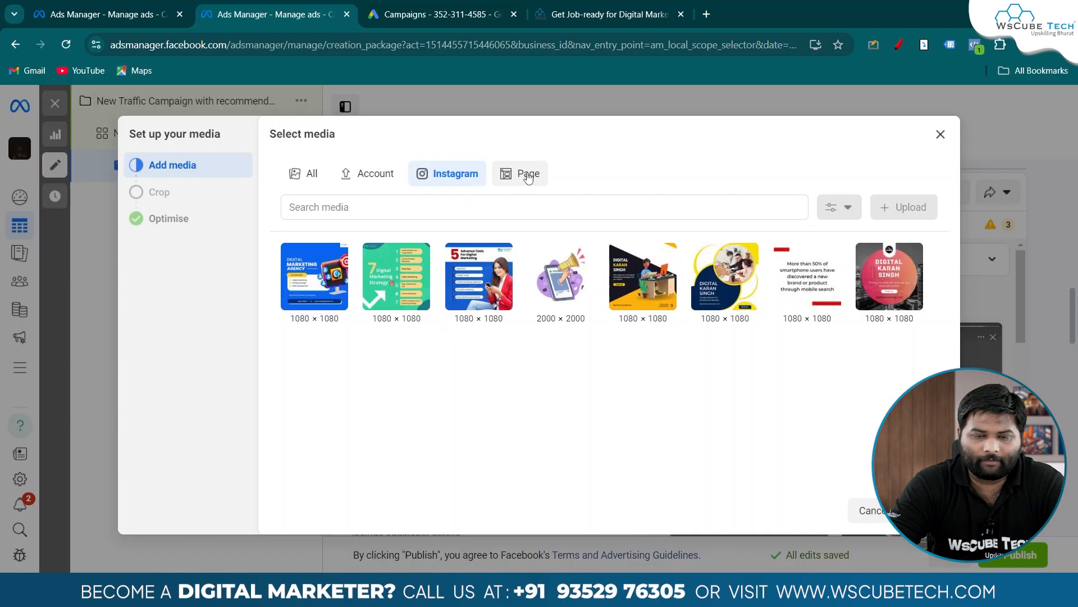
left_click(528, 175)
left_click(310, 175)
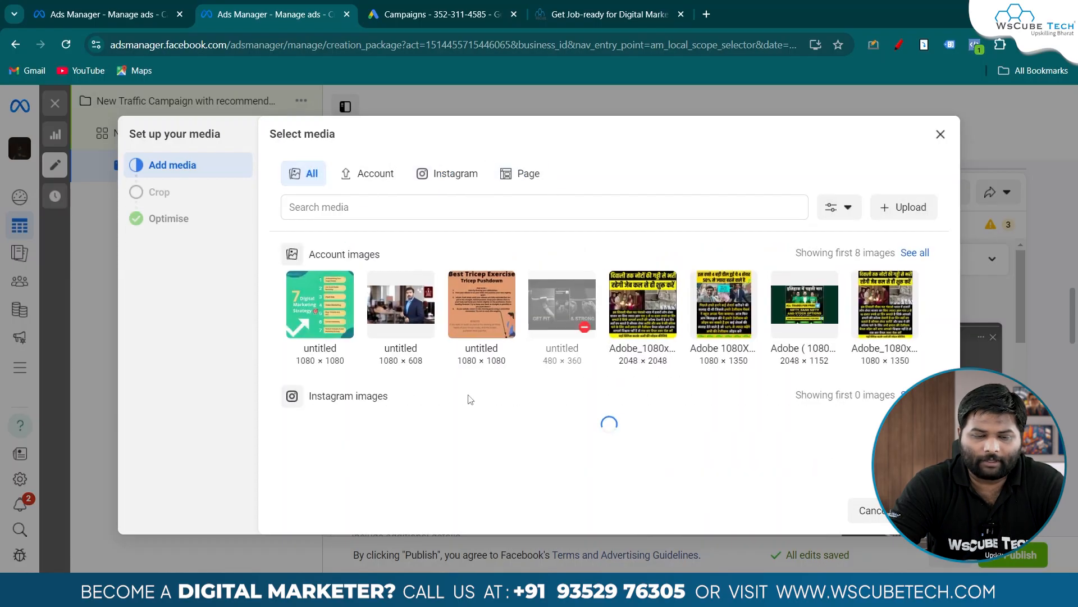
scroll(470, 399, "down", 2)
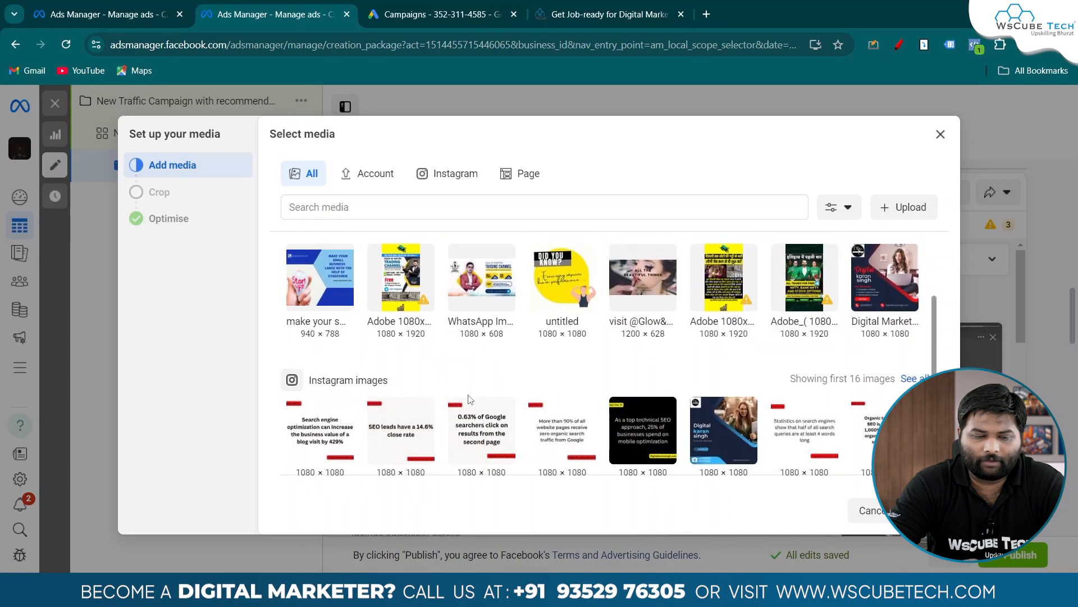
scroll(470, 399, "down", 3)
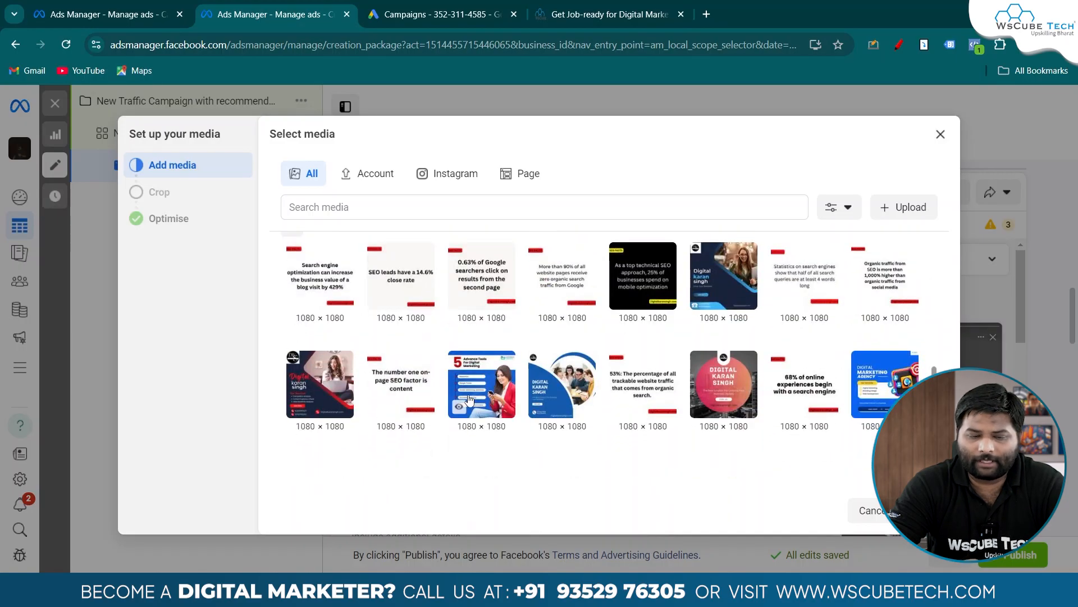
scroll(470, 400, "up", 5)
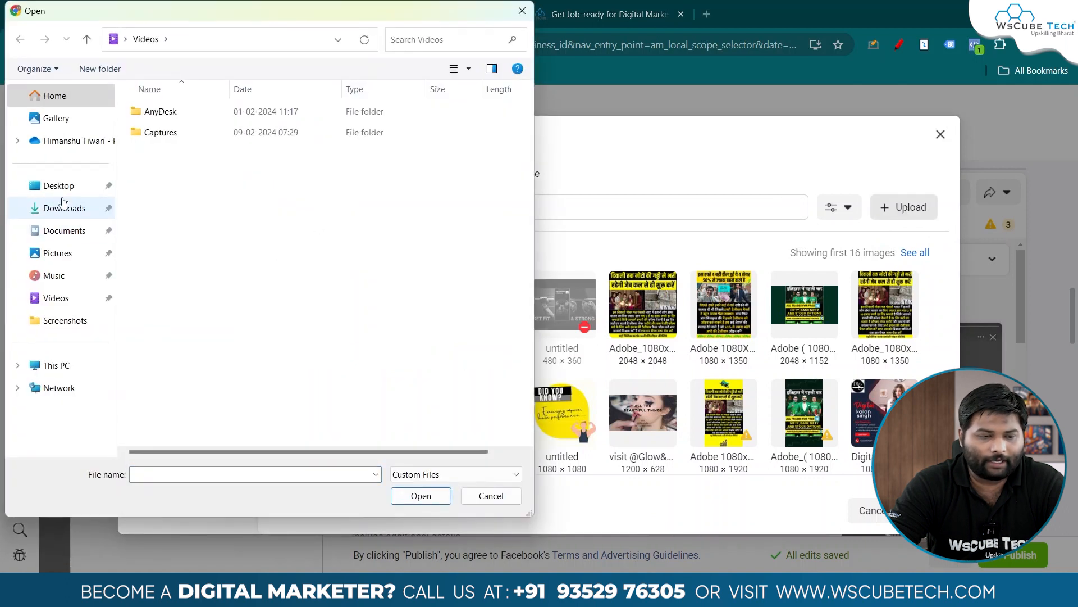
Step: Upload the F4wFcNaboAAUuqt image from the Downloads folder as ad media and proceed to its placement crops
left_click(63, 205)
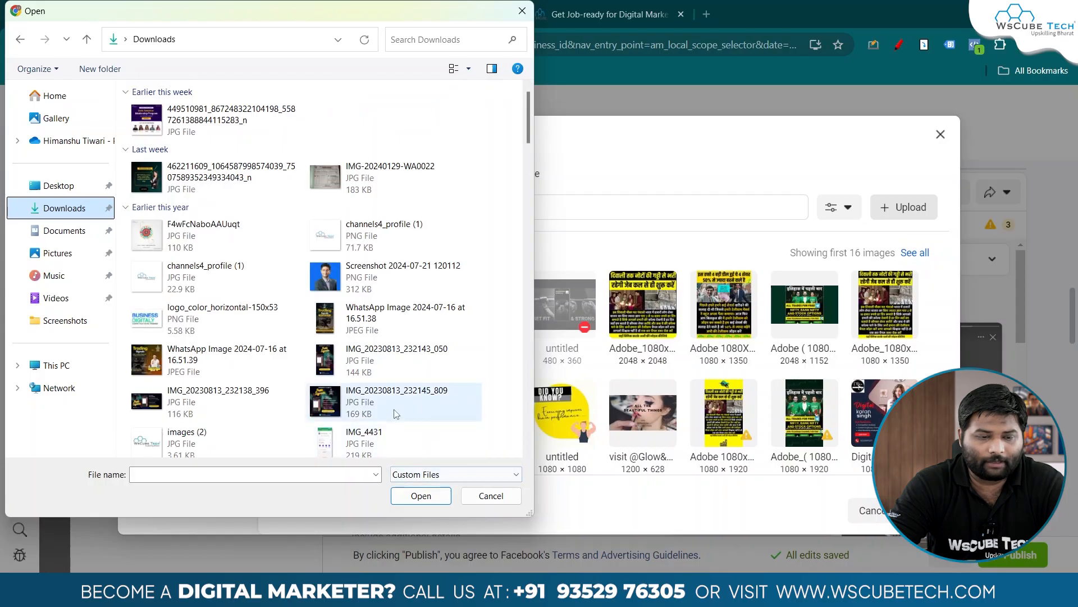
left_click(186, 238)
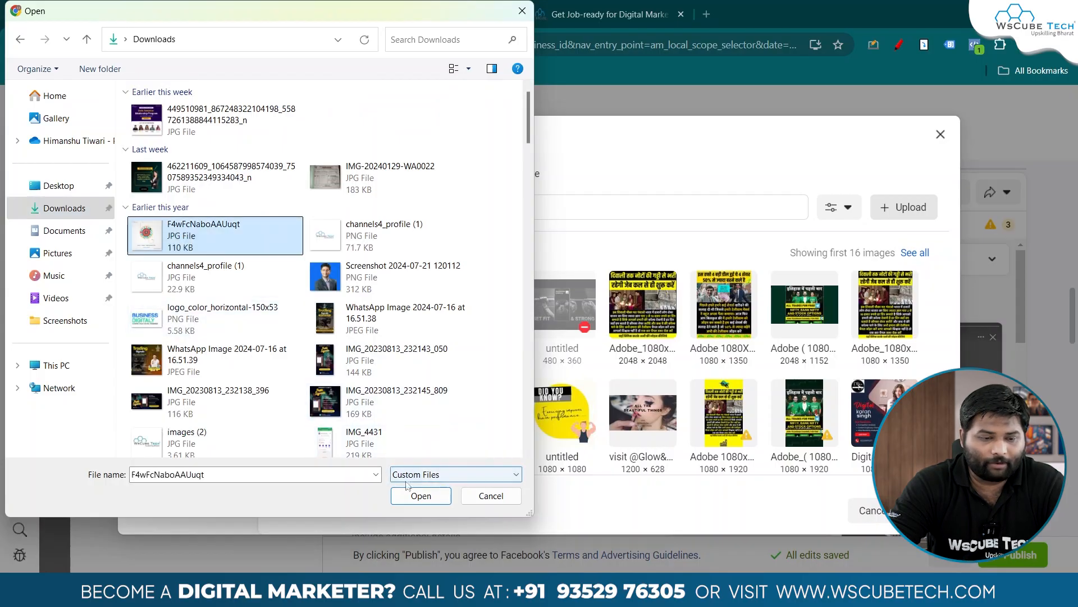
left_click(406, 492)
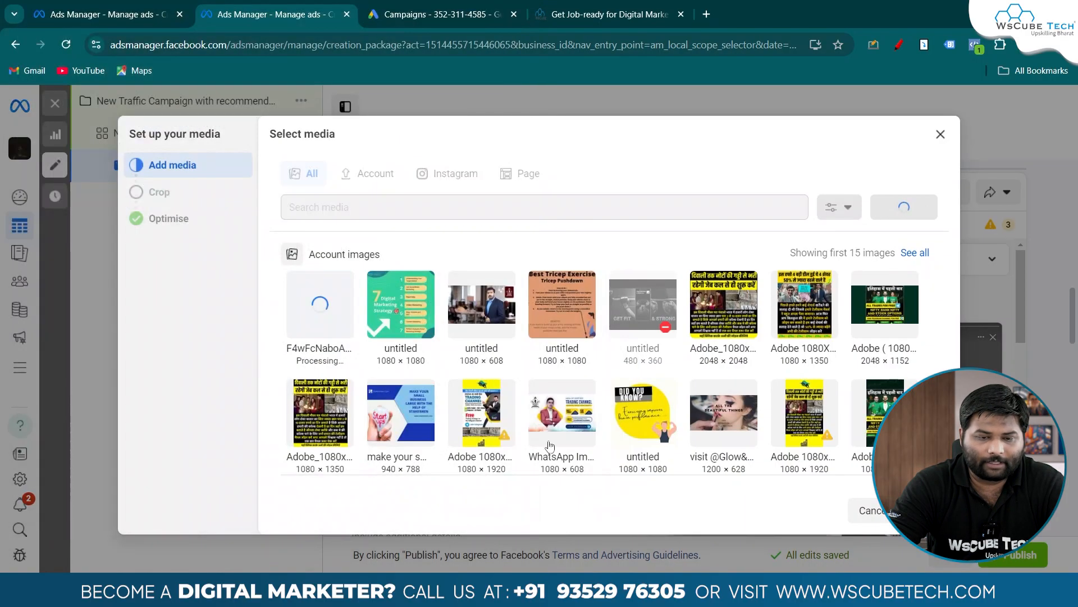
left_click(926, 510)
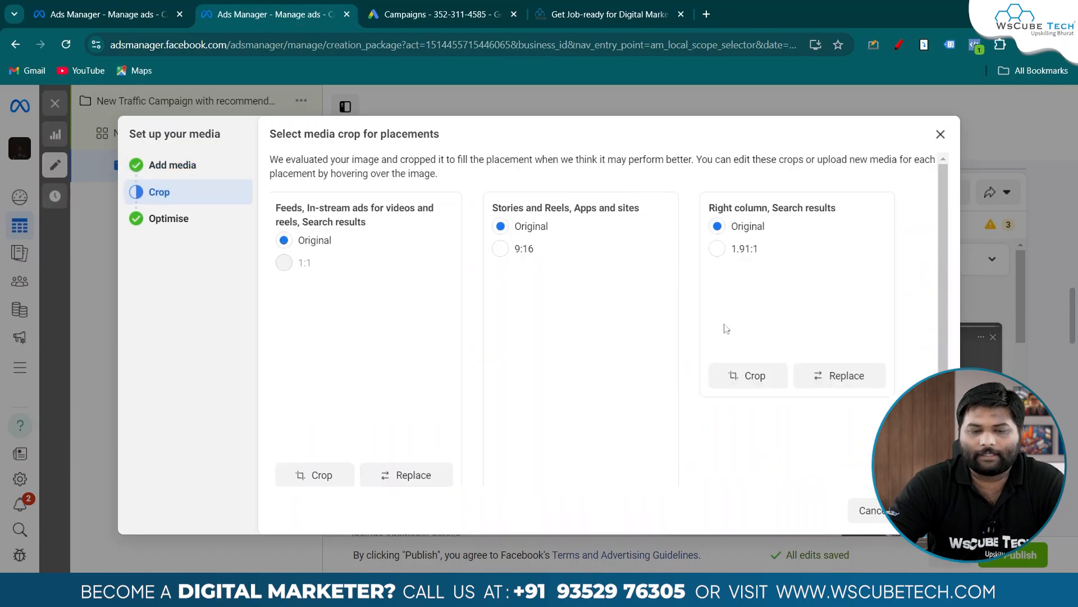
scroll(645, 294, "down", 3)
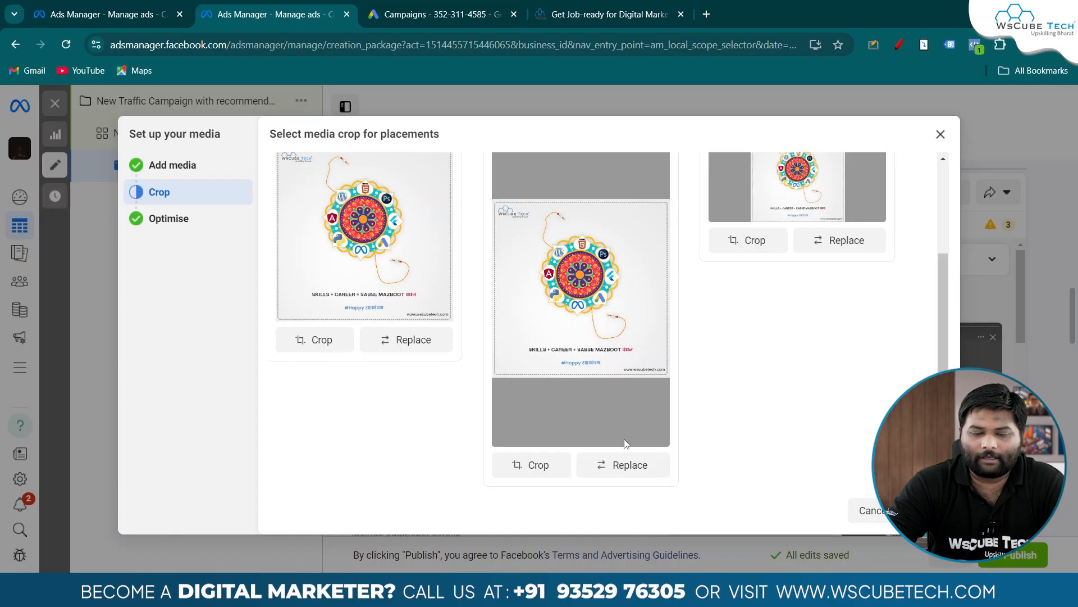
left_click(630, 466)
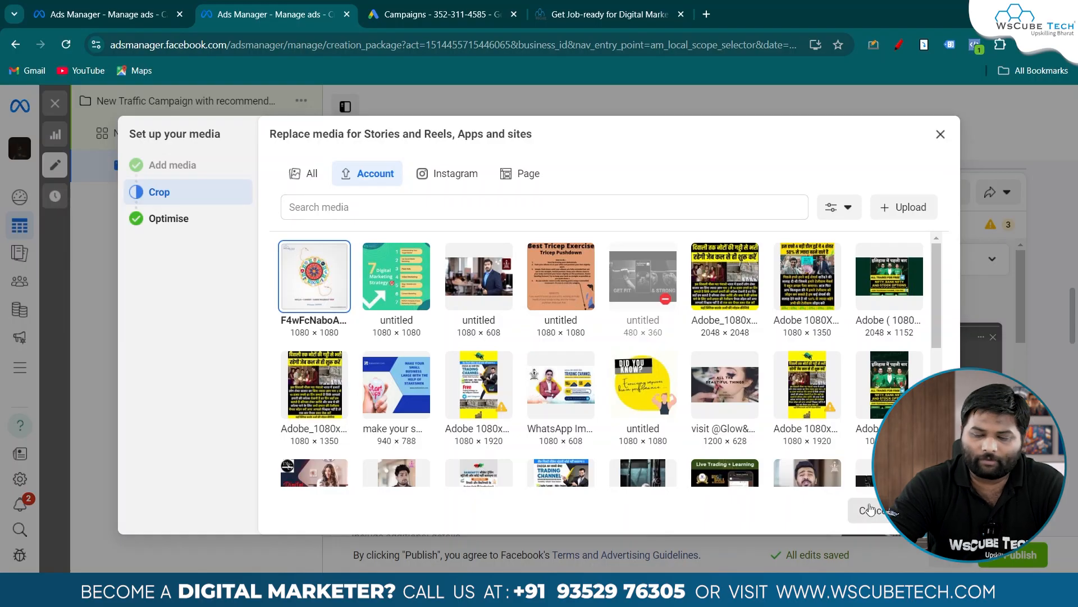
left_click(868, 508)
scroll(784, 391, "down", 2)
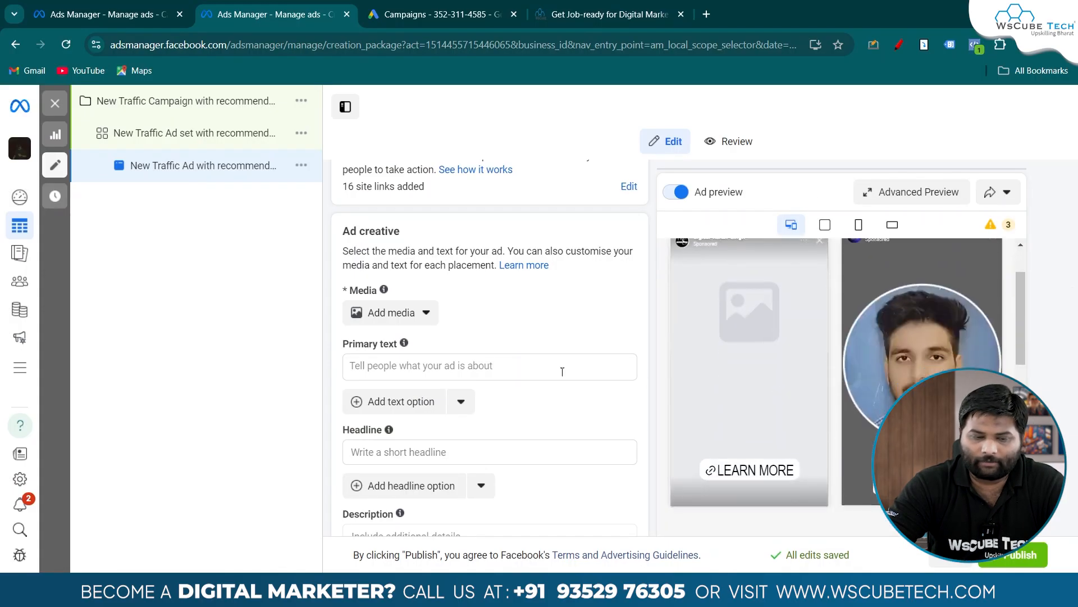
Step: Add the F4wFcNaboAAUuqt image as ad media again, keeping the original crops for all placements and the default Advantage+ enhancements
left_click(429, 320)
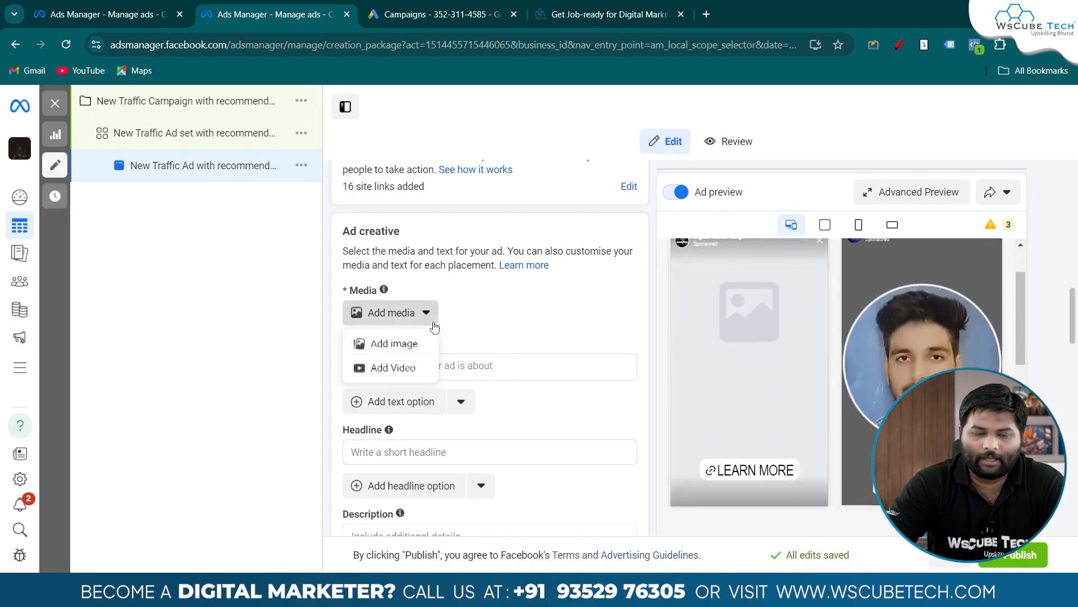
left_click(396, 345)
left_click(919, 510)
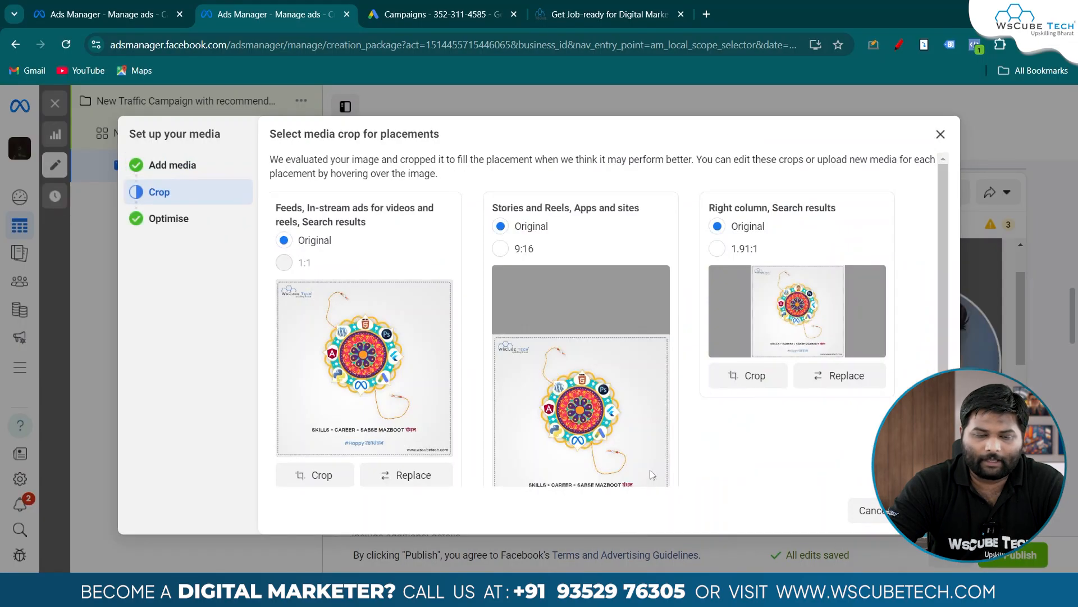
left_click(927, 510)
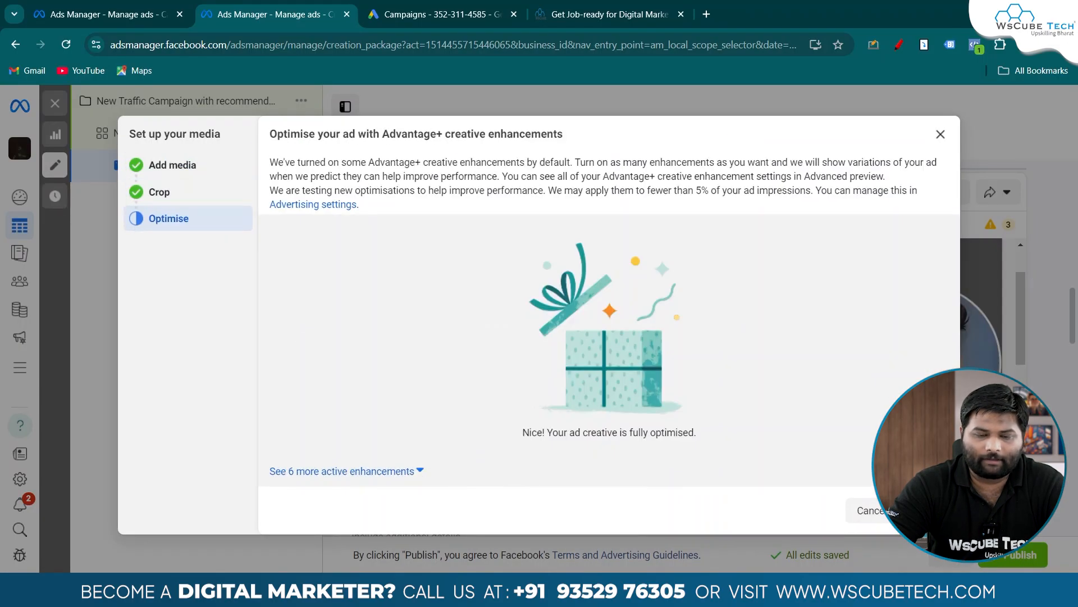
left_click(926, 510)
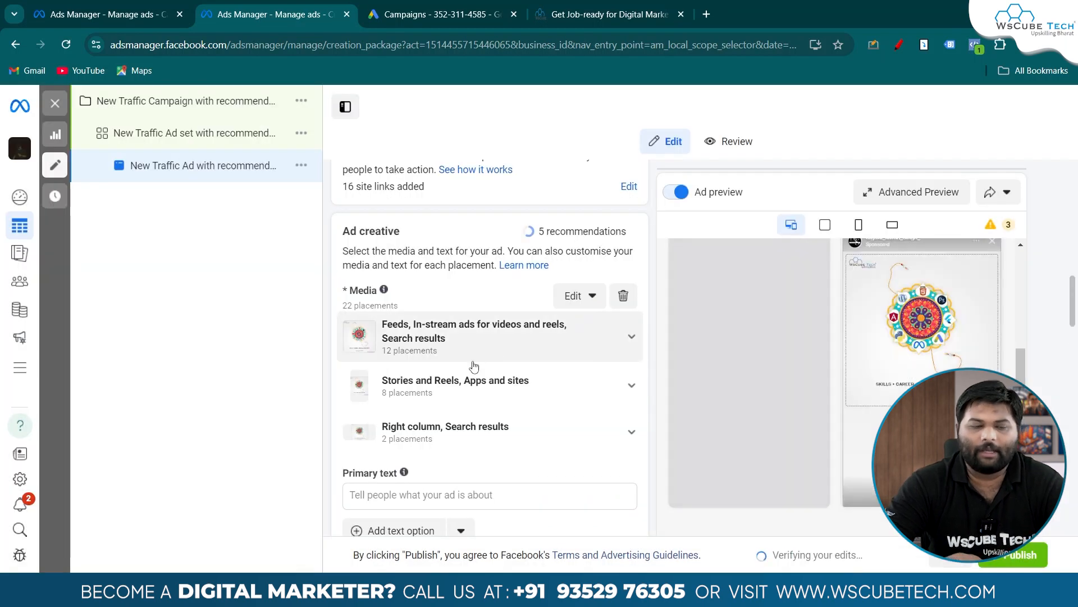
Step: Enter "Welcome to Wscubetech" as the ad's primary text
scroll(474, 367, "down", 3)
scroll(474, 366, "down", 2)
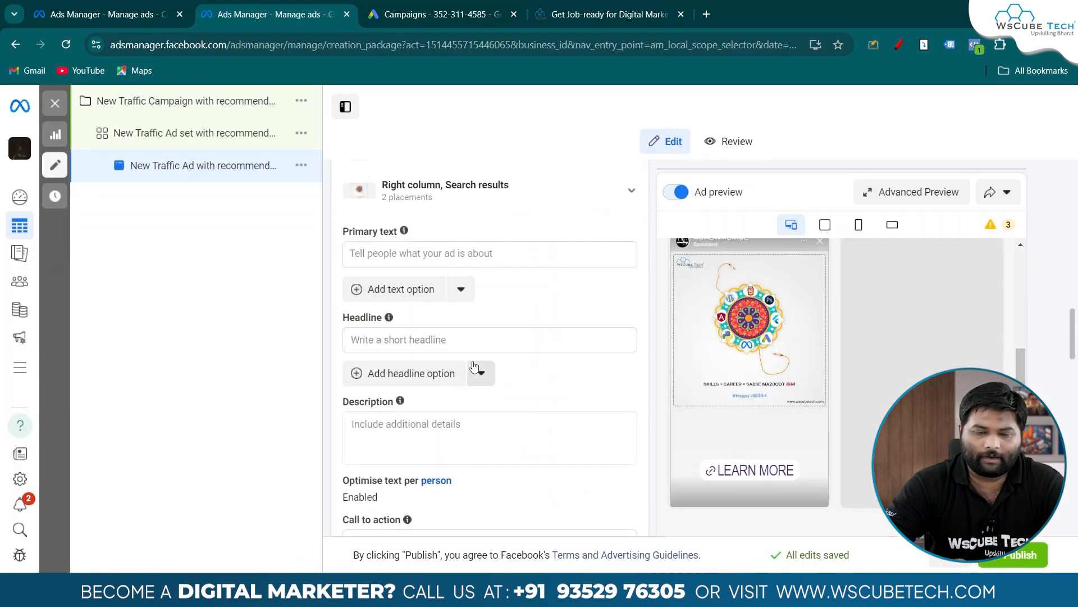
left_click(421, 252)
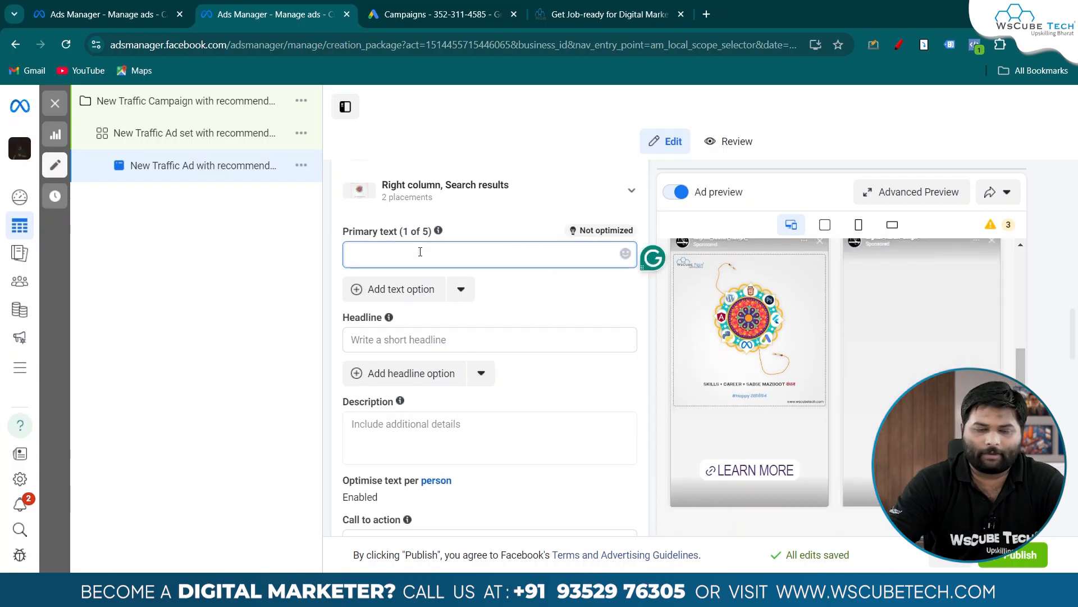
type("We")
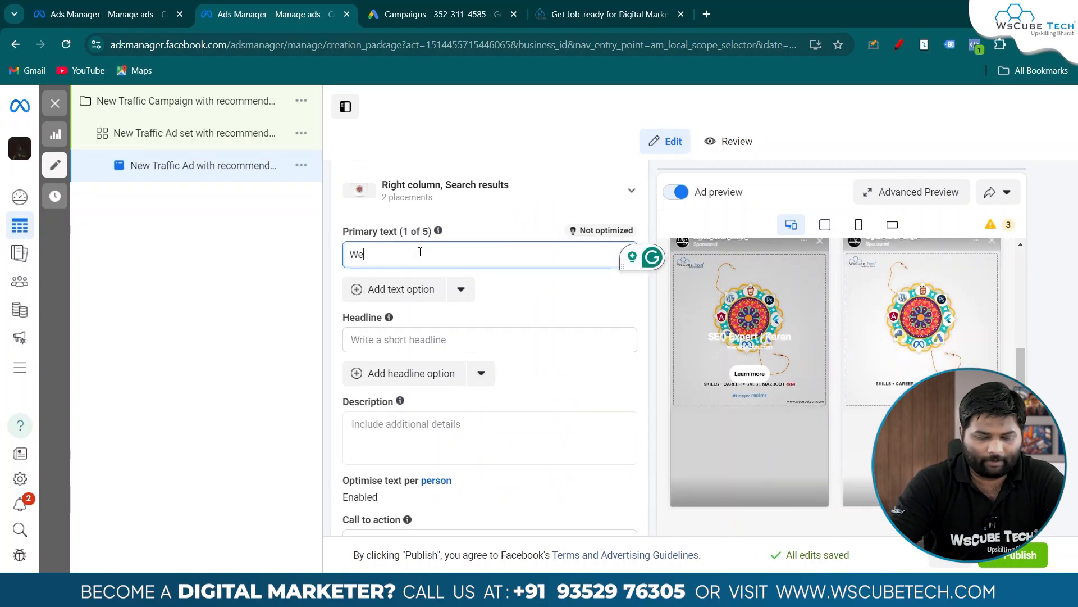
type("lcome to Wscubetech")
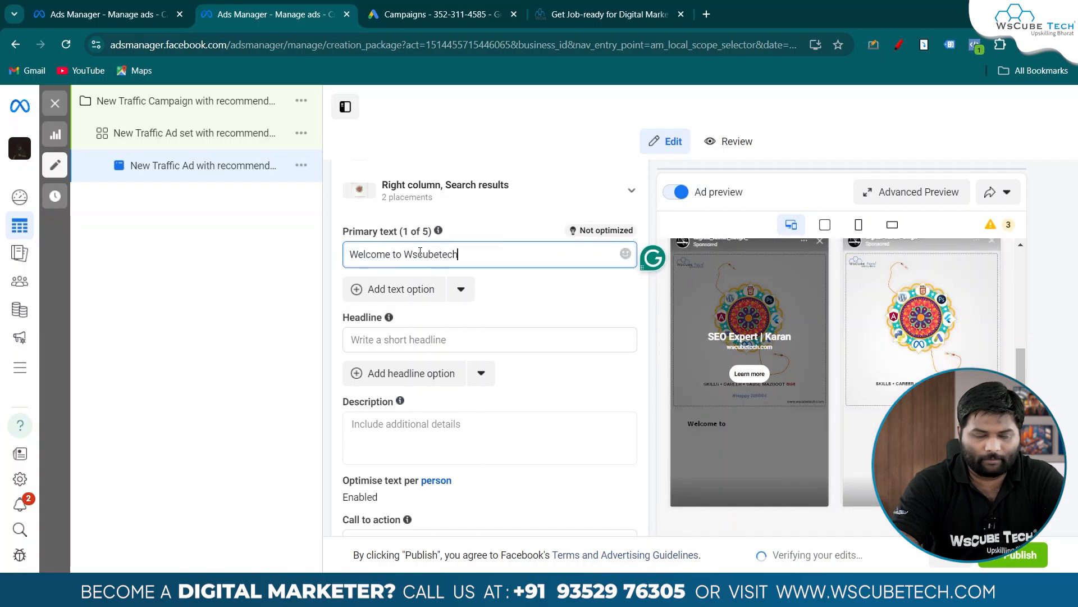
Step: Set the ad headline to "Meta Ads" and the description to "Digital Marketing"
left_click(398, 340)
type("Meta Ad")
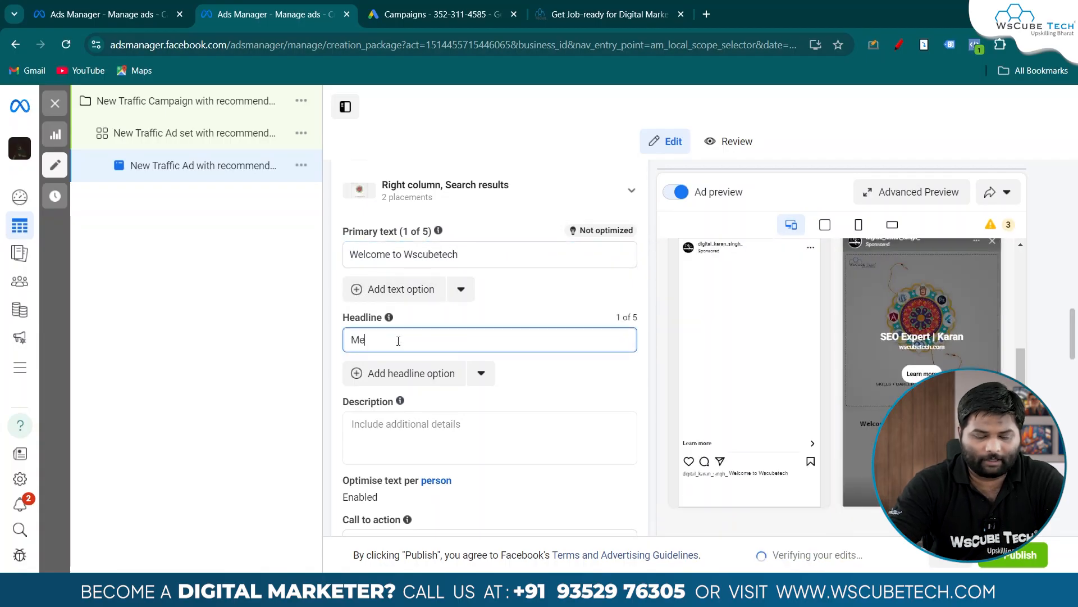
scroll(399, 340, "down", 1)
left_click(395, 383)
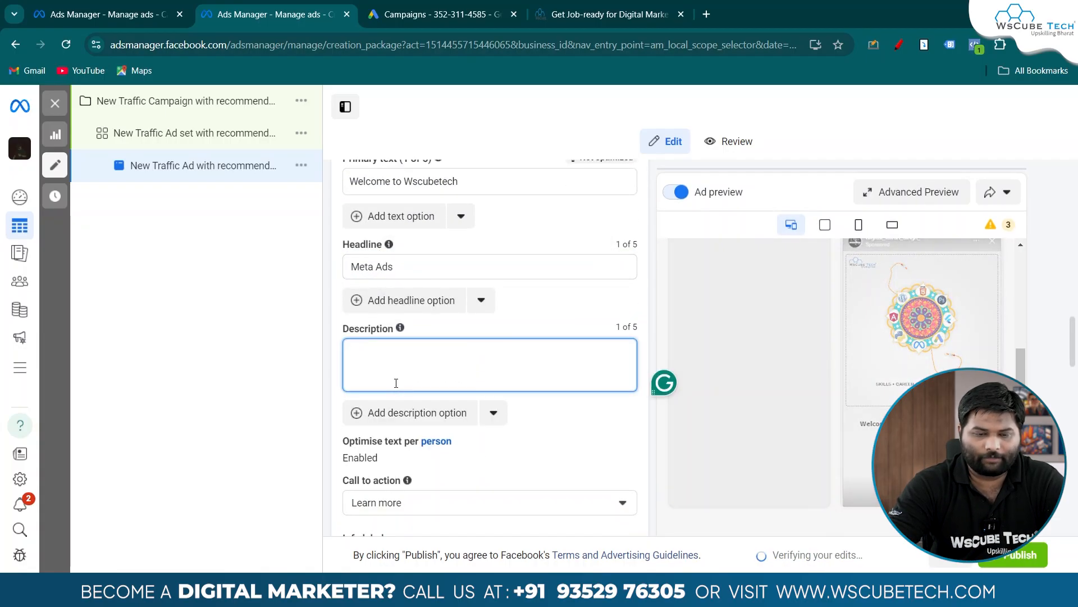
type("Digital M")
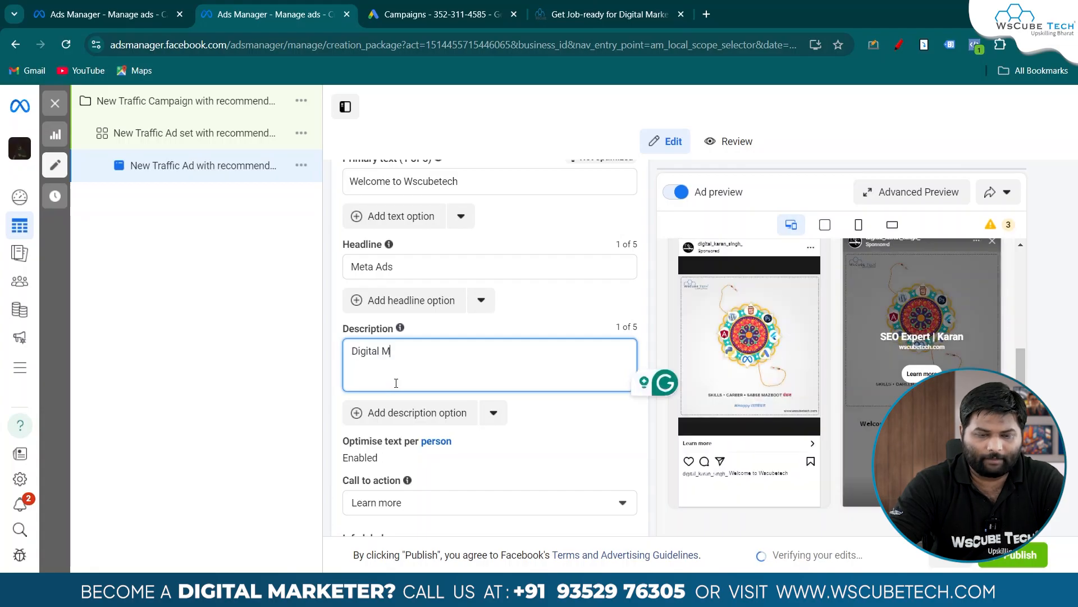
type("arketing")
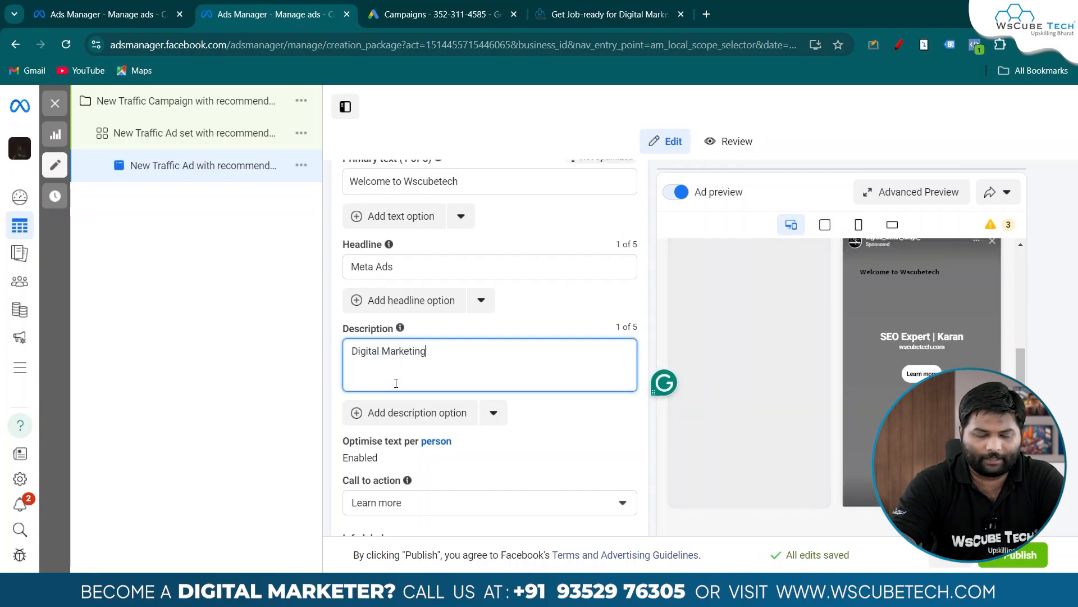
Step: Examine the available call-to-action options and how the ad looks in the Facebook Feed preview
scroll(396, 382, "down", 2)
left_click(450, 402)
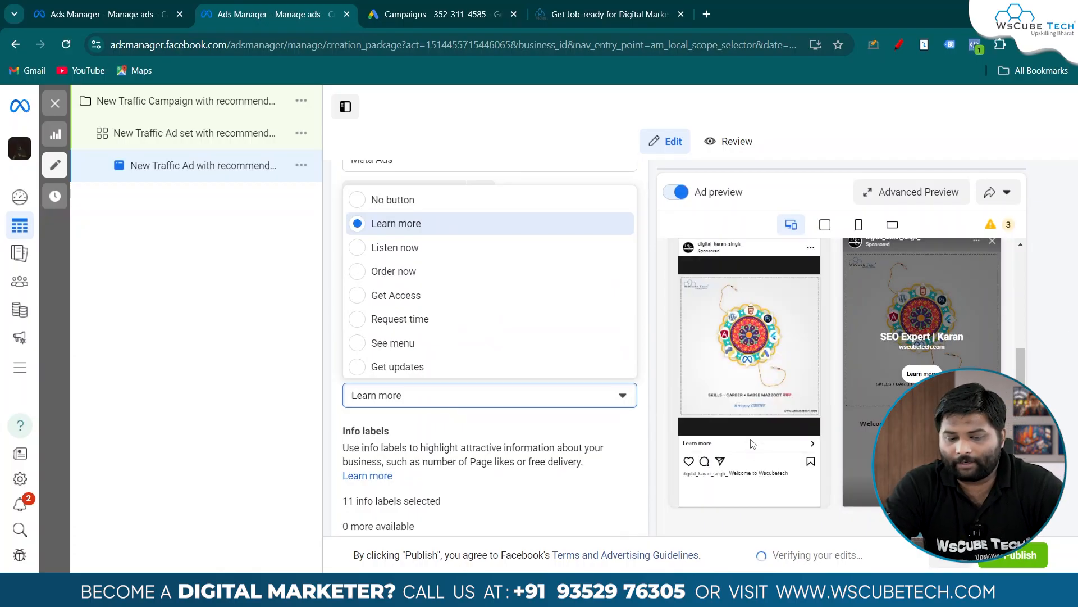
scroll(775, 363, "up", 13)
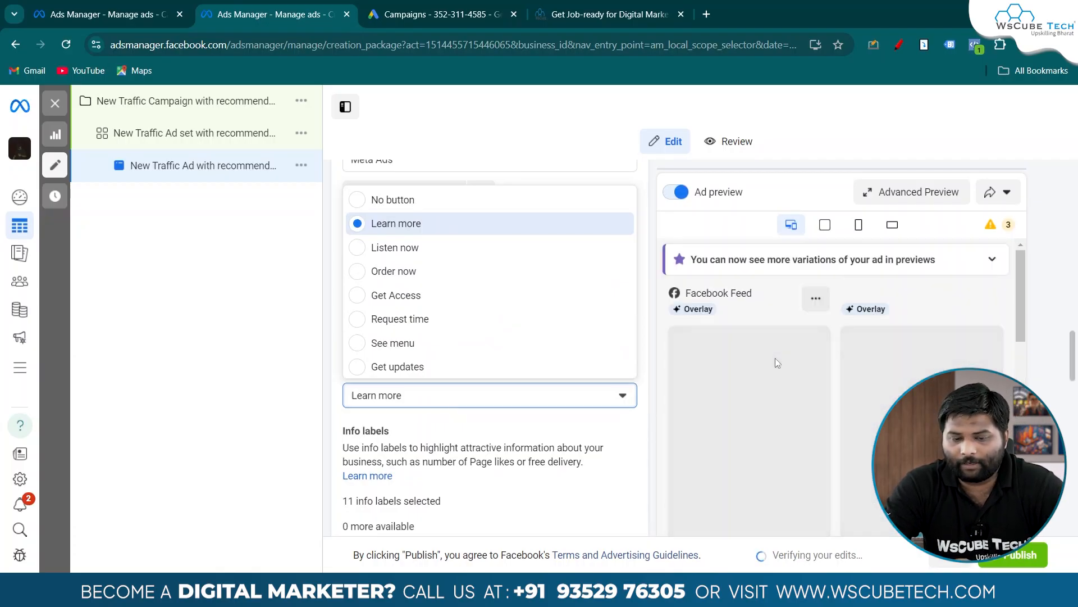
left_click(775, 360)
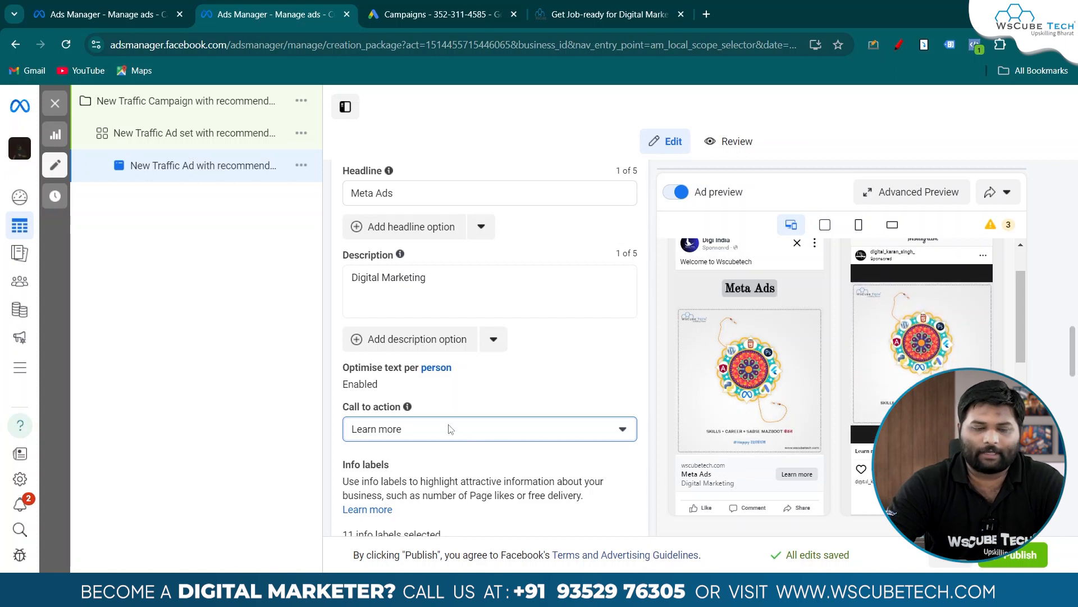
Step: Create a Free delivery info label that only applies to orders over ₹300 and proceed to the profile info labels
scroll(450, 428, "down", 2)
scroll(449, 429, "down", 2)
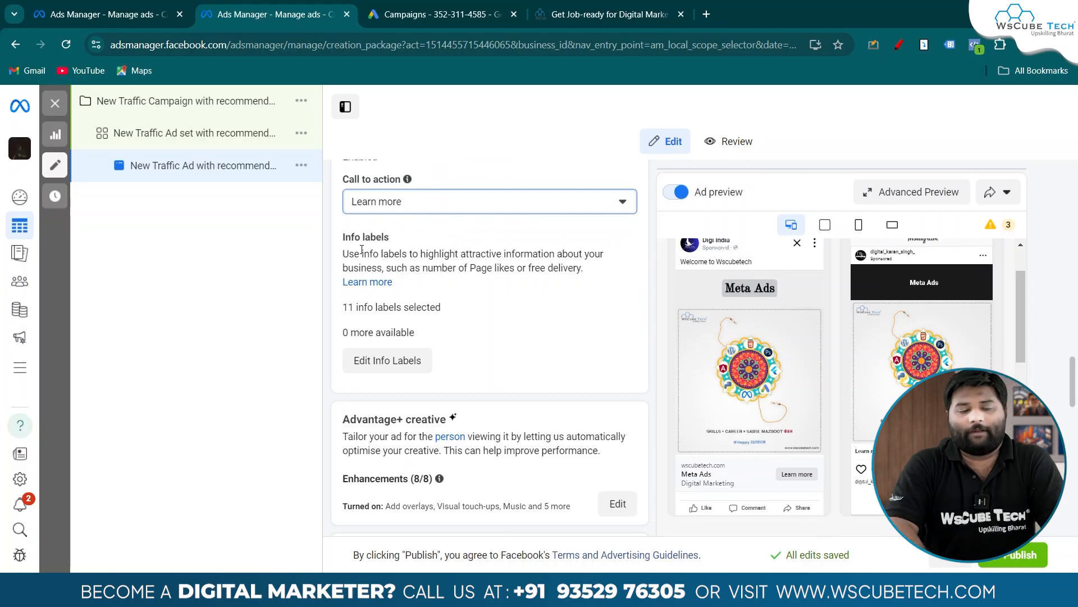
left_click(385, 370)
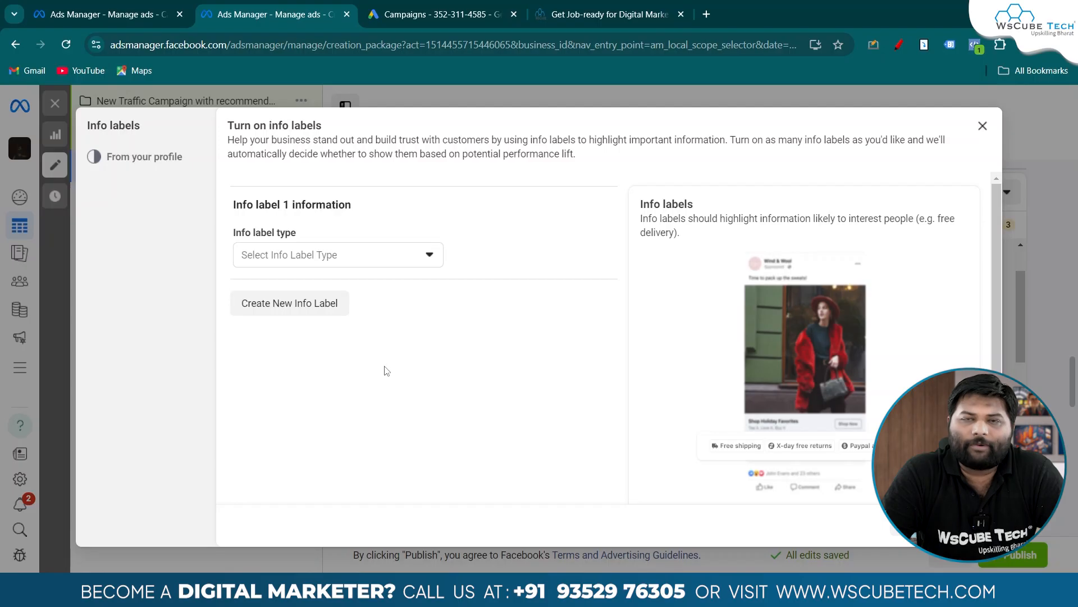
left_click(356, 268)
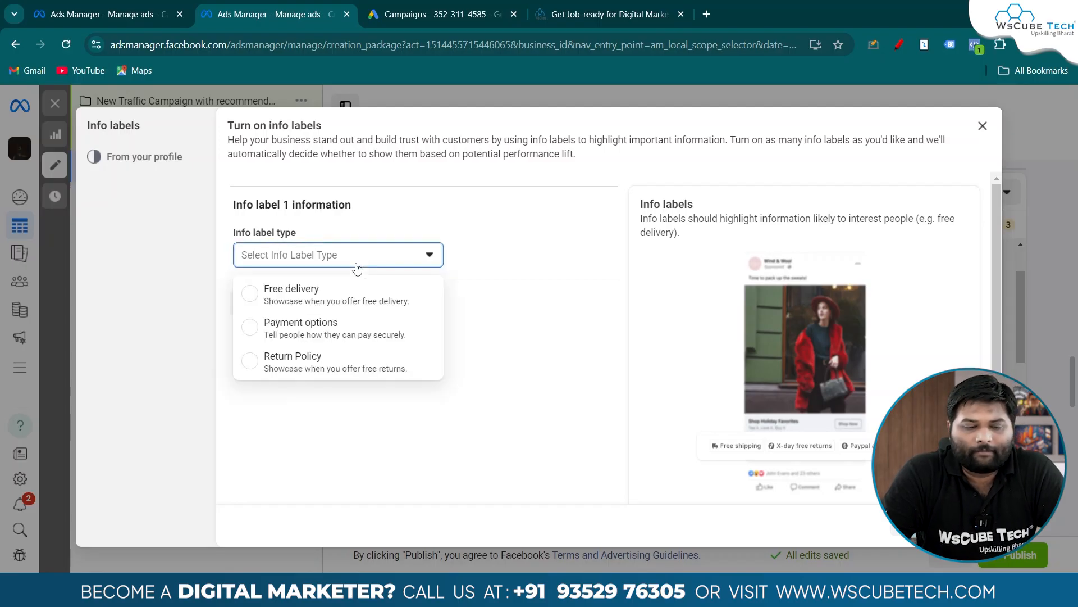
left_click(339, 289)
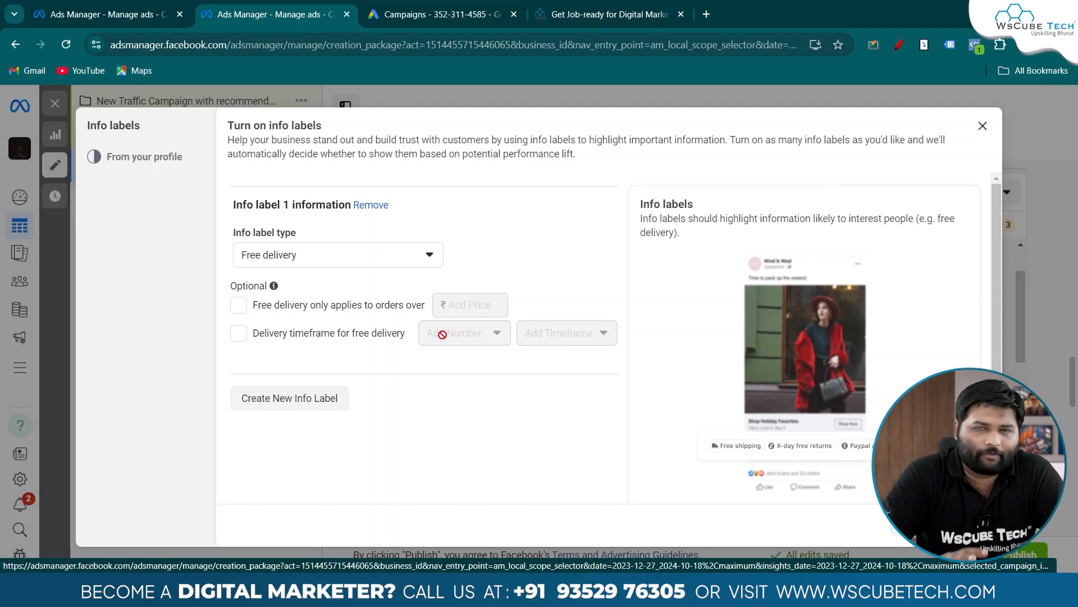
left_click(272, 311)
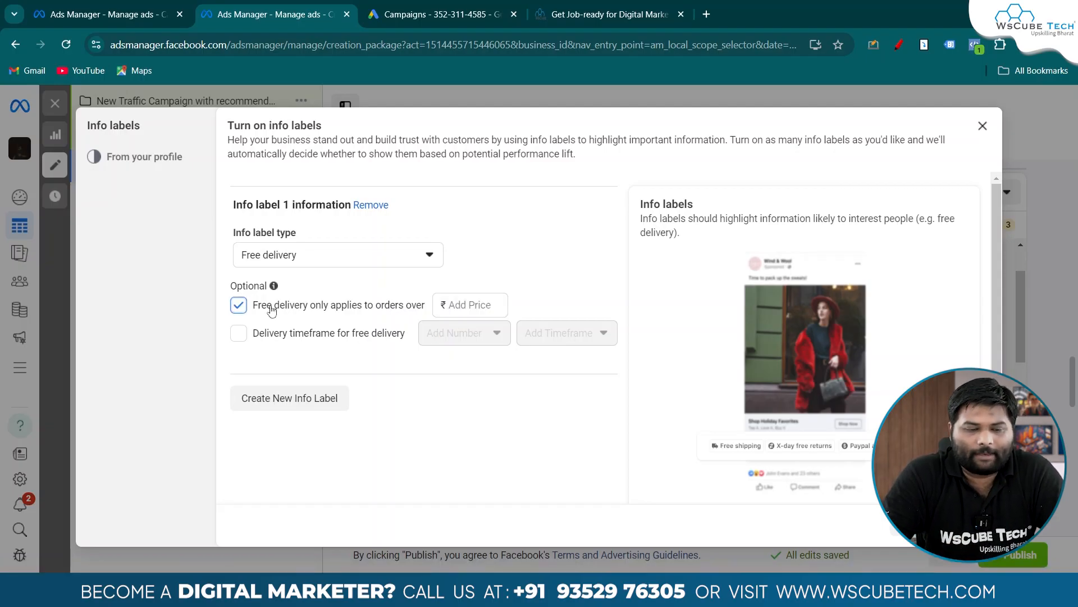
left_click(456, 312)
type("4")
key("BackSpace")
type("300")
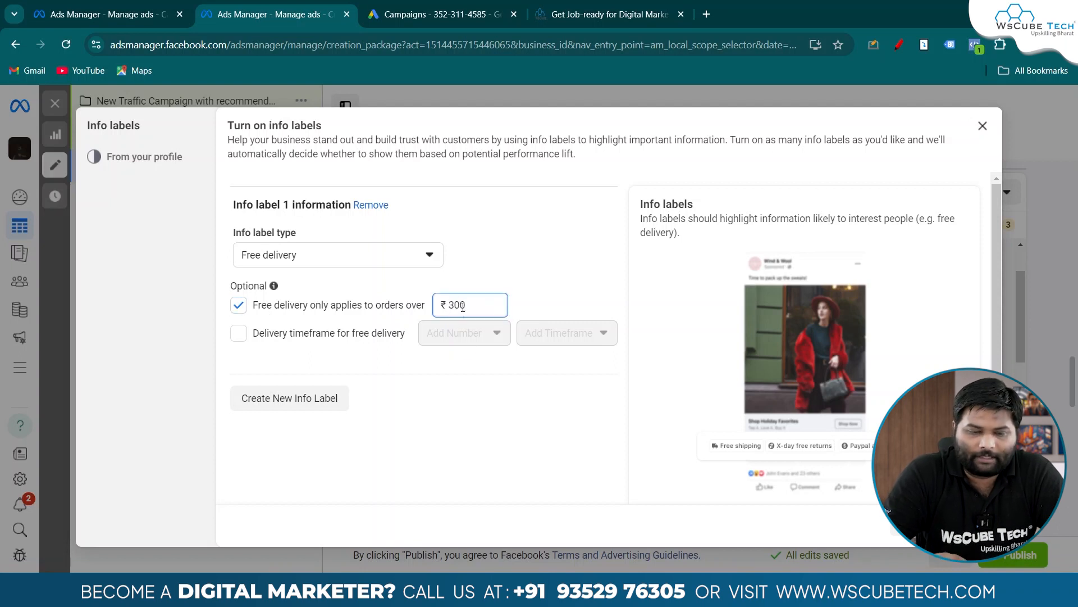
left_click(484, 416)
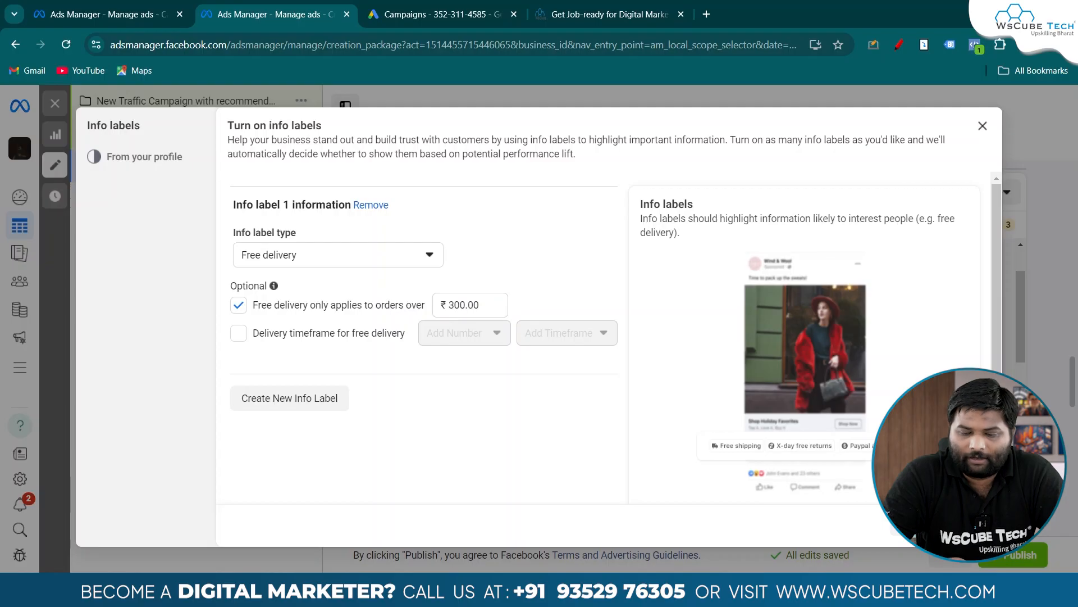
left_click(969, 526)
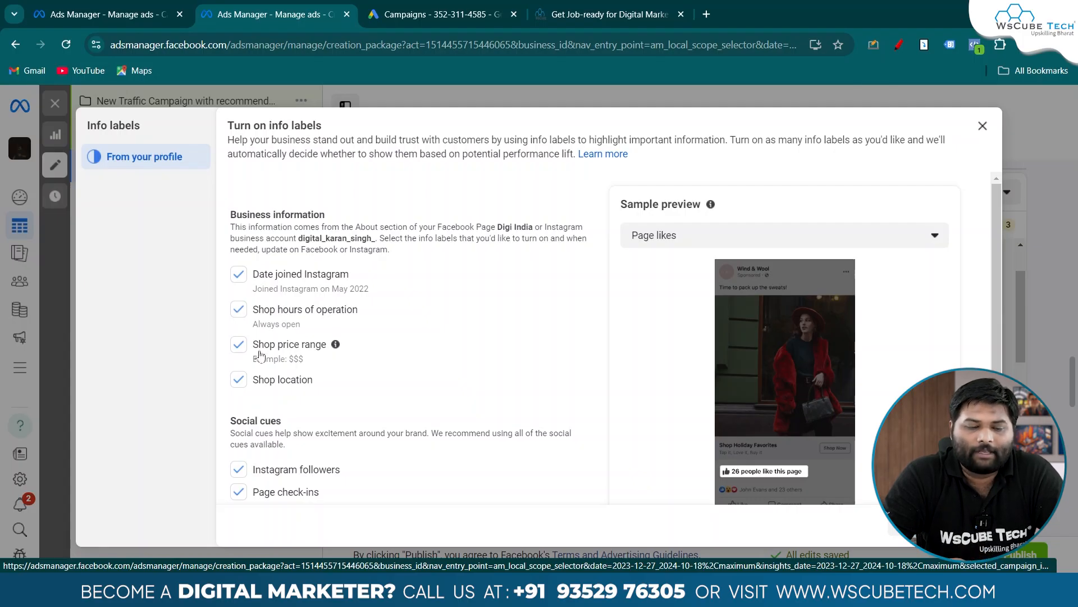
Step: Turn off the Shop location, Shop price range and Shop hours of operation business information labels
left_click(237, 380)
left_click(238, 345)
left_click(240, 311)
Step: Turn off the Instagram followers, Recent Page check-ins, Page Messenger response time, Page likes and Page check-ins social cues and save the info labels
scroll(308, 360, "down", 2)
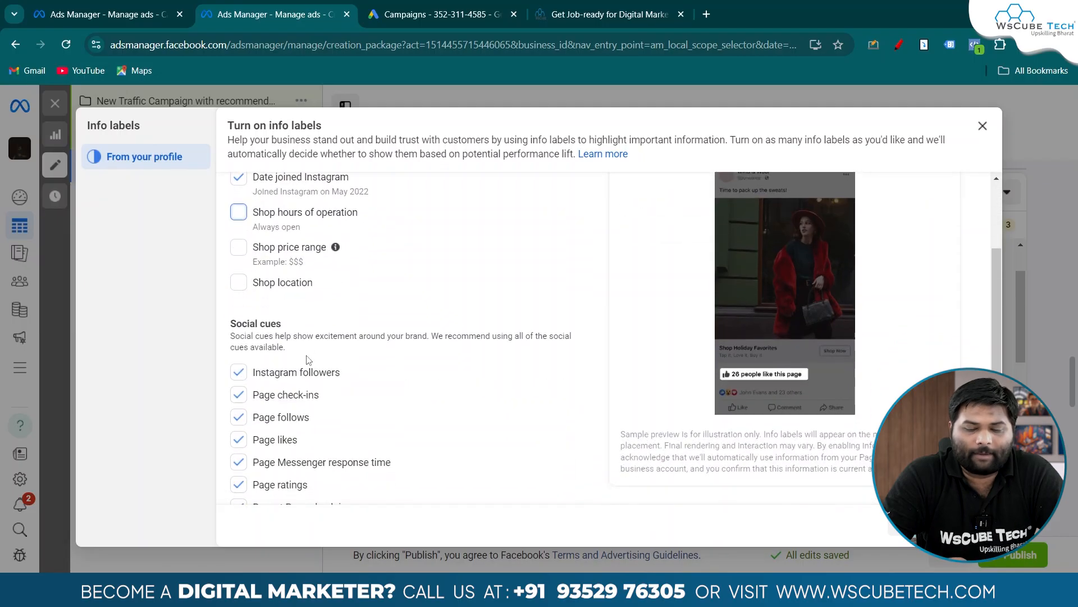
left_click(239, 373)
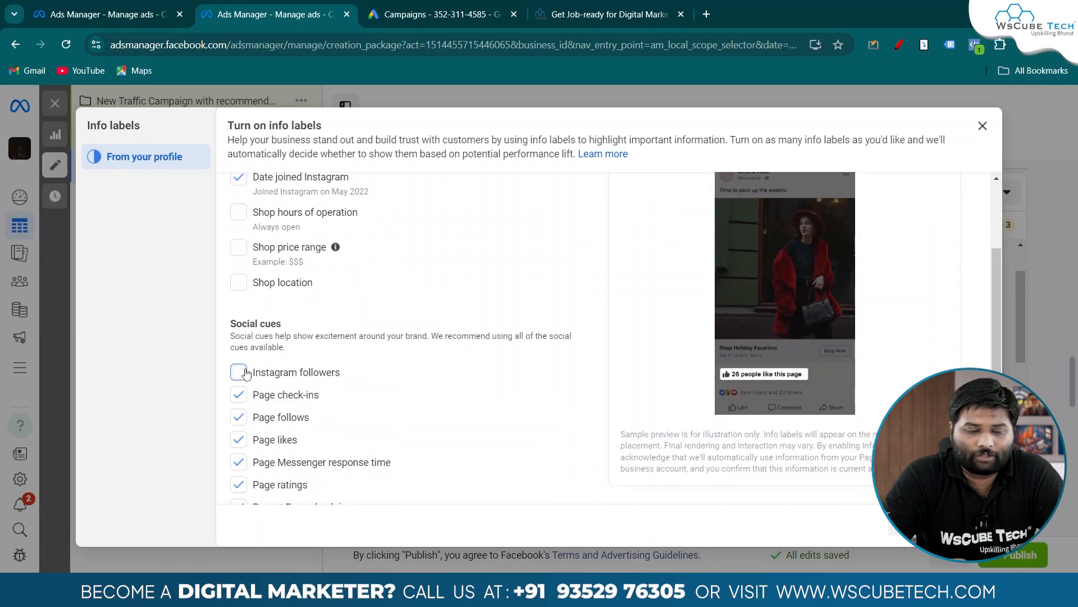
scroll(245, 373, "down", 1)
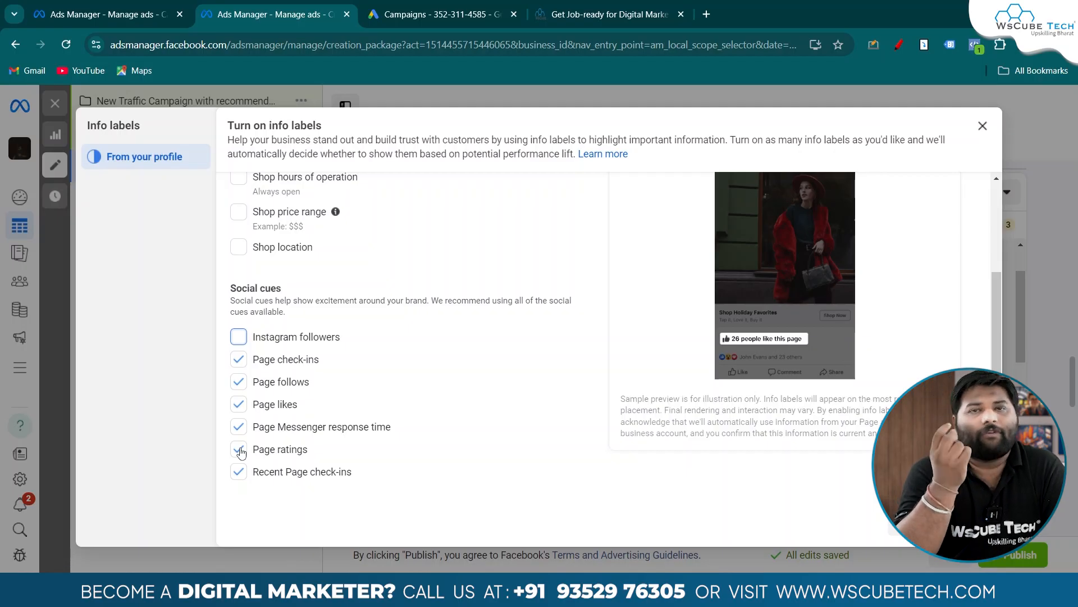
left_click(237, 474)
left_click(238, 428)
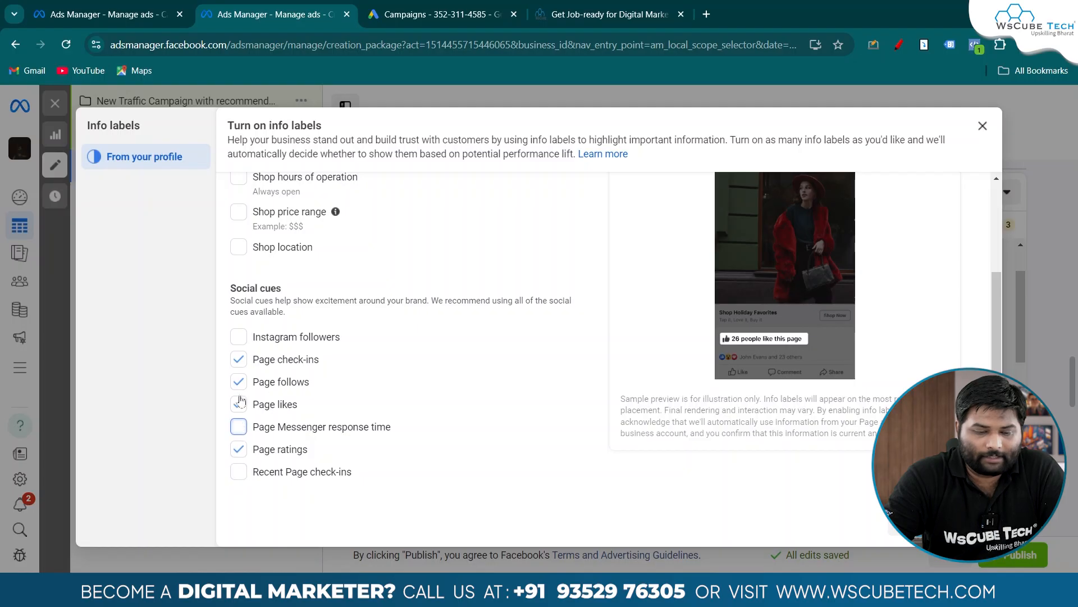
left_click(239, 404)
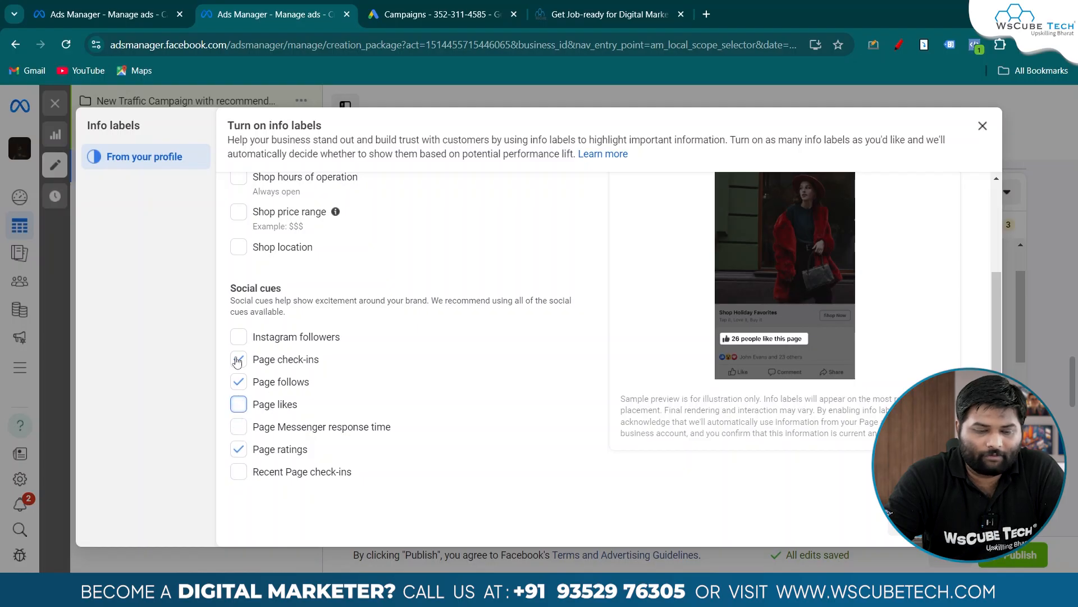
left_click(237, 360)
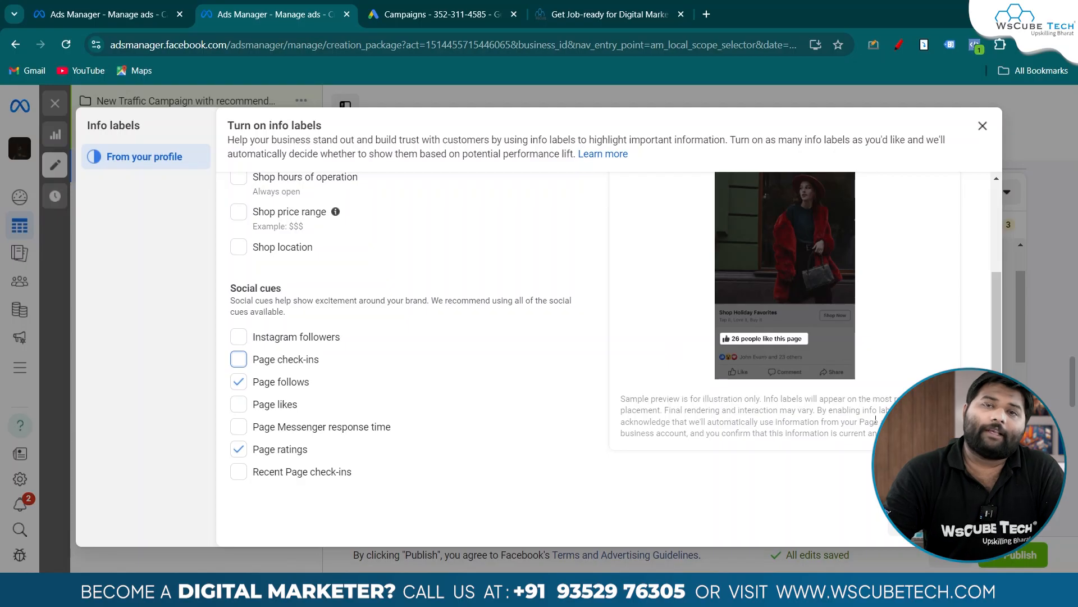
left_click(969, 523)
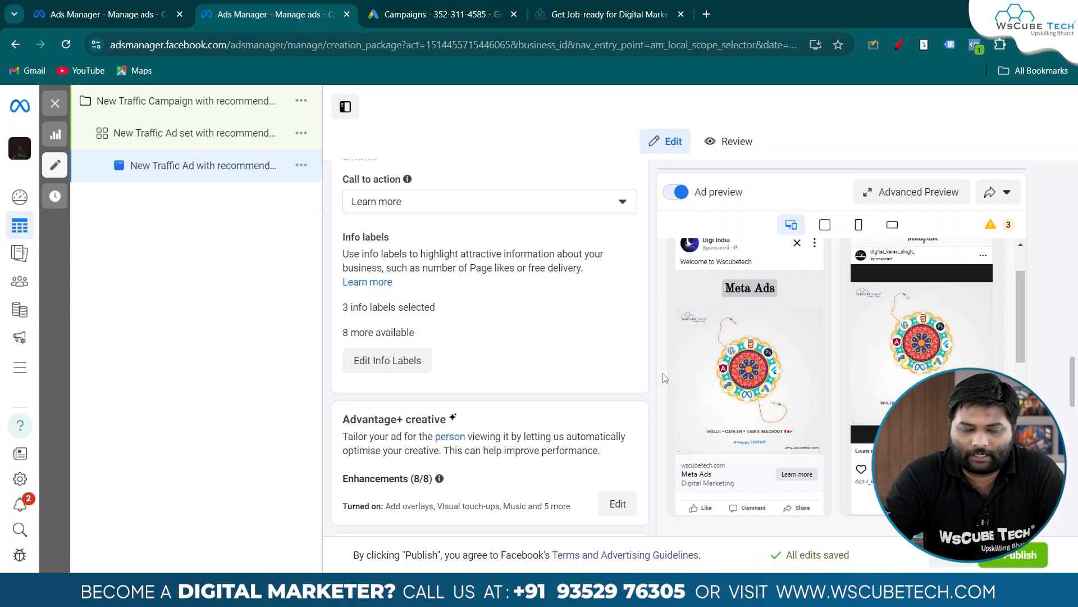
Step: Examine the ad's Advantage+ creative enhancements and its Website destination settings, including the URL, display link and browser add-ons
scroll(568, 361, "down", 3)
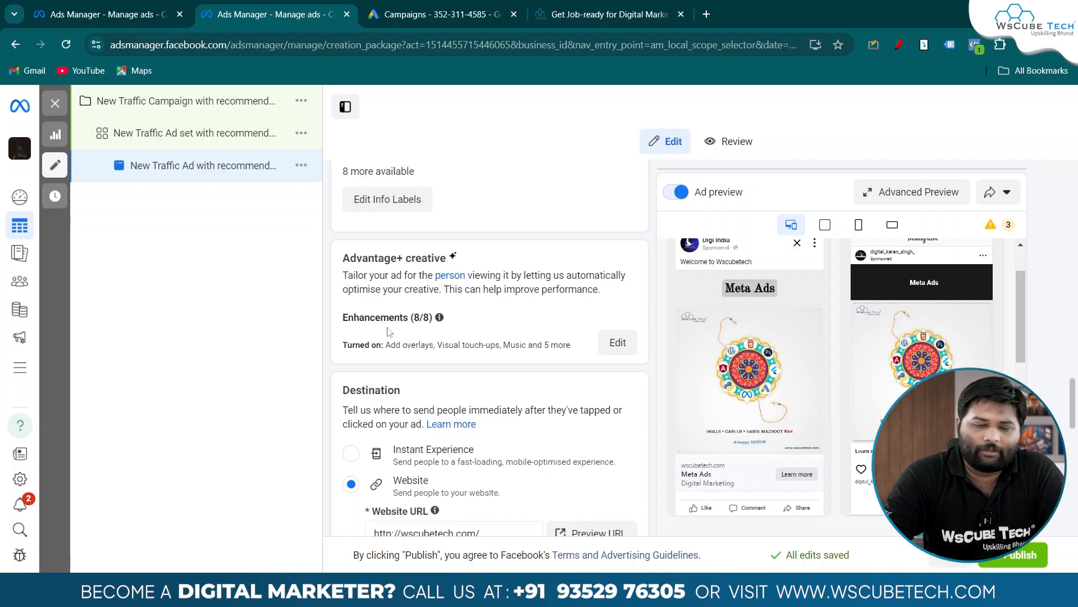
left_click_drag(400, 317, 421, 315)
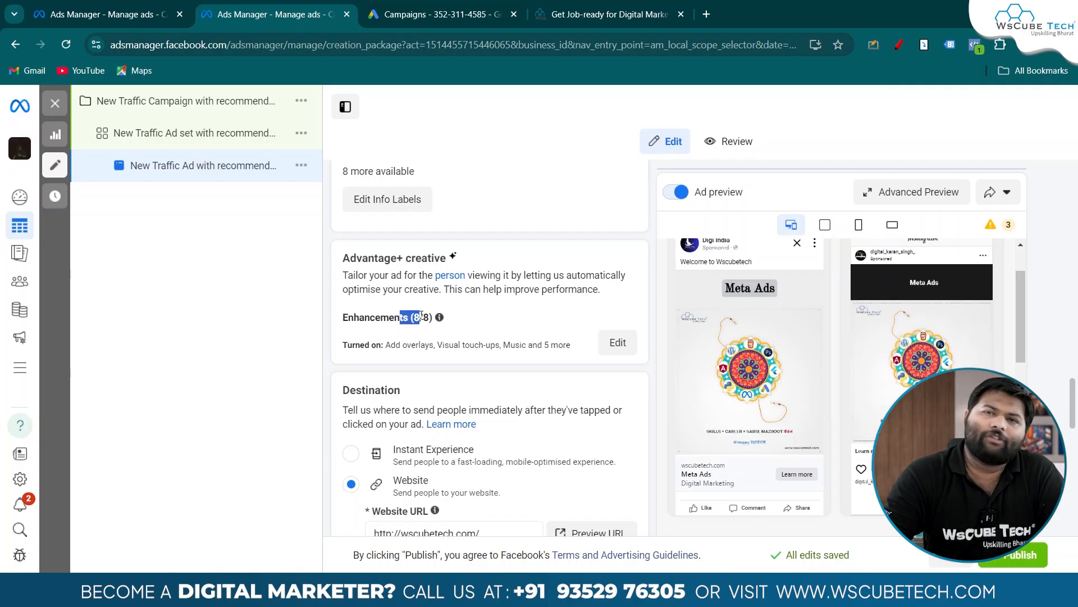
scroll(494, 379, "down", 4)
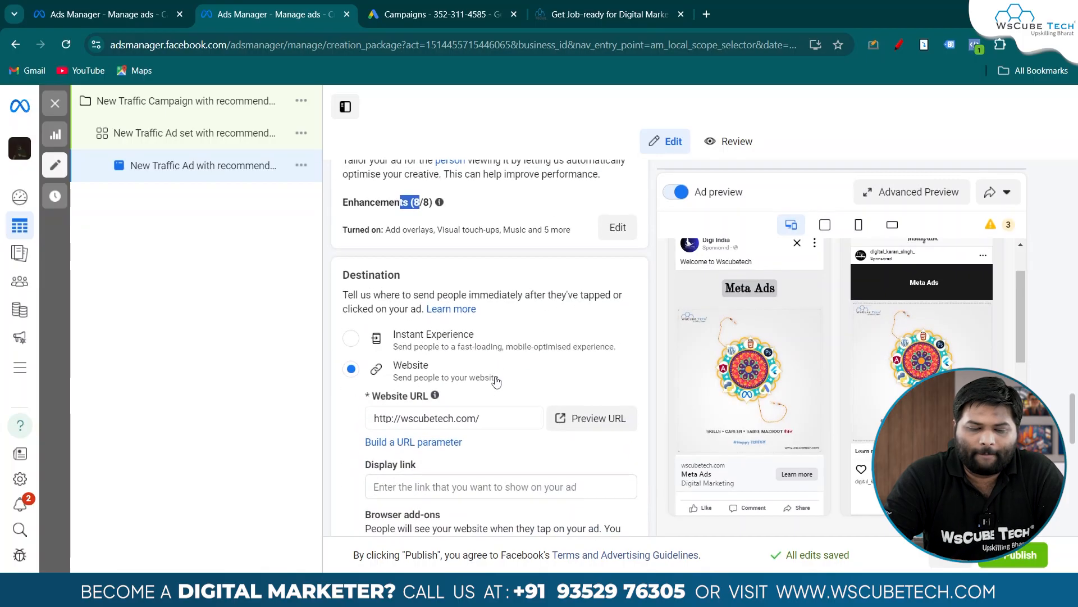
scroll(463, 368, "down", 1)
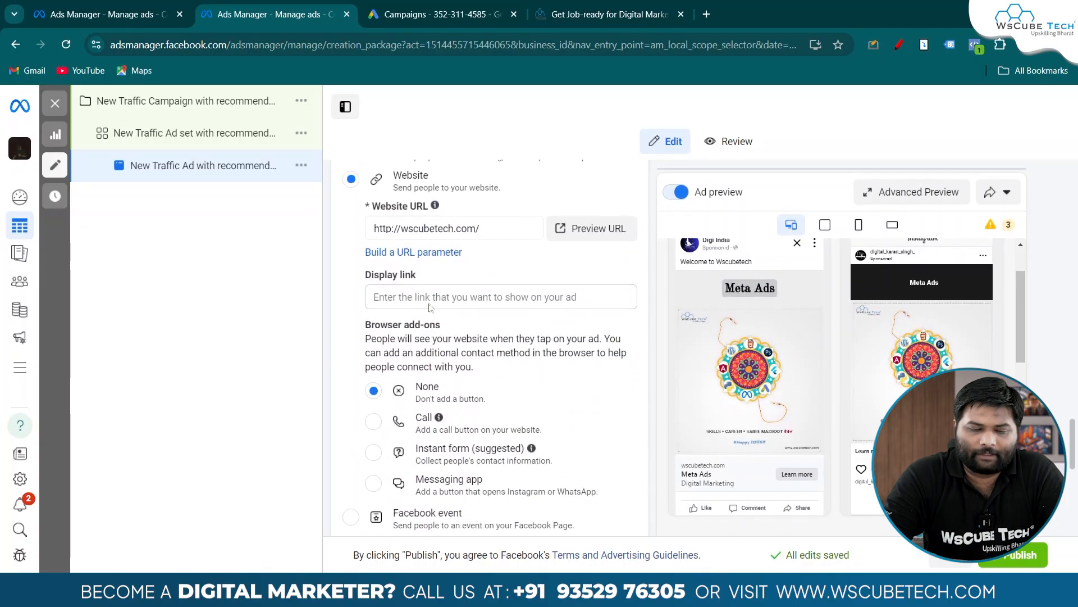
scroll(428, 301, "down", 2)
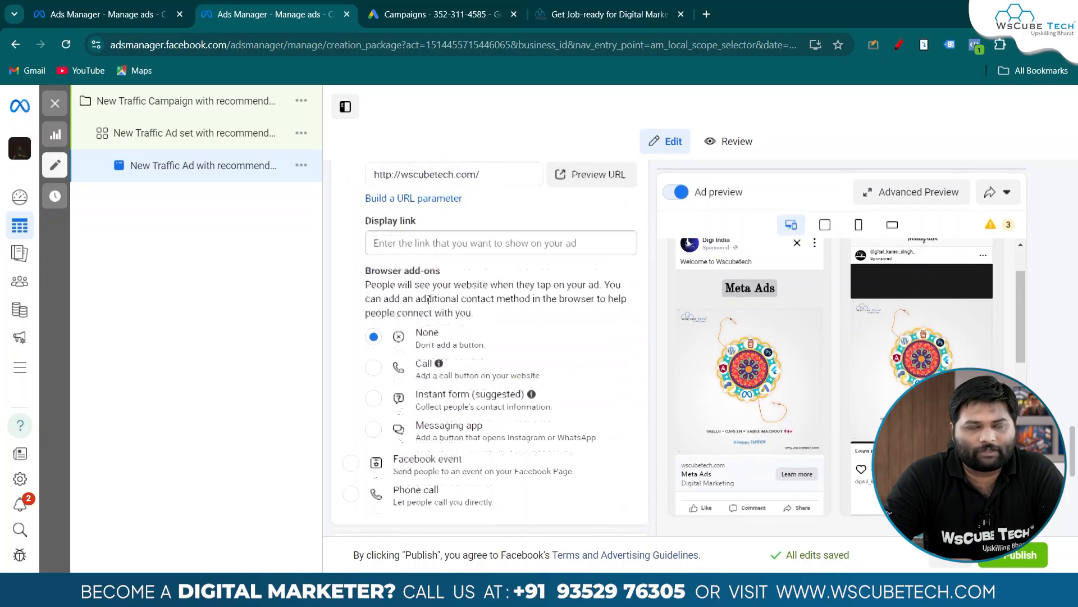
scroll(428, 304, "down", 1)
Step: Try the Call browser add-on for the website destination, return it to None and review the ad's tracking settings
left_click(425, 279)
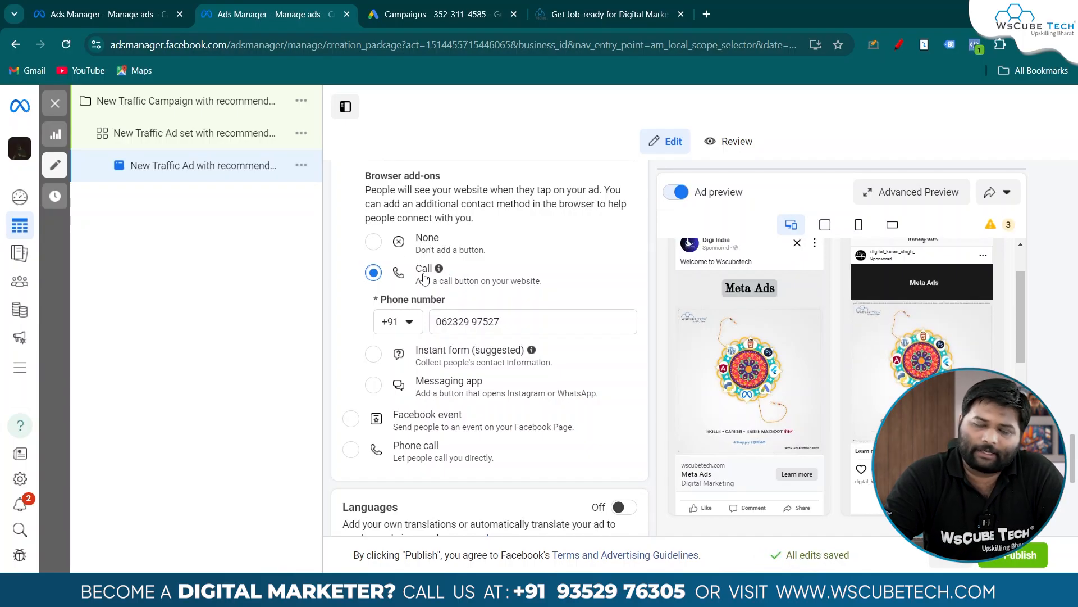
left_click(425, 281)
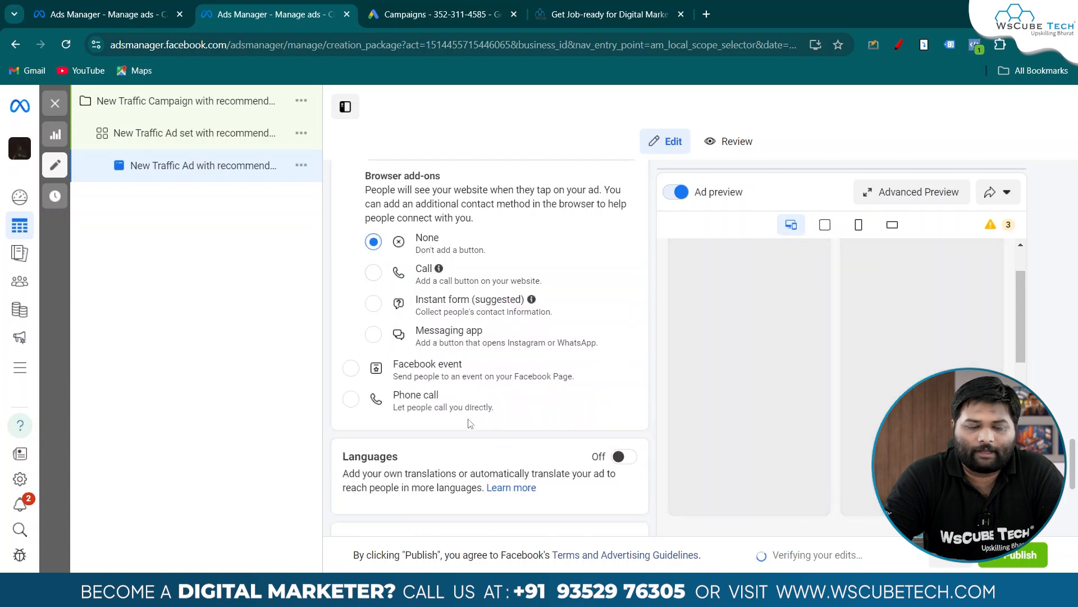
scroll(471, 424, "down", 4)
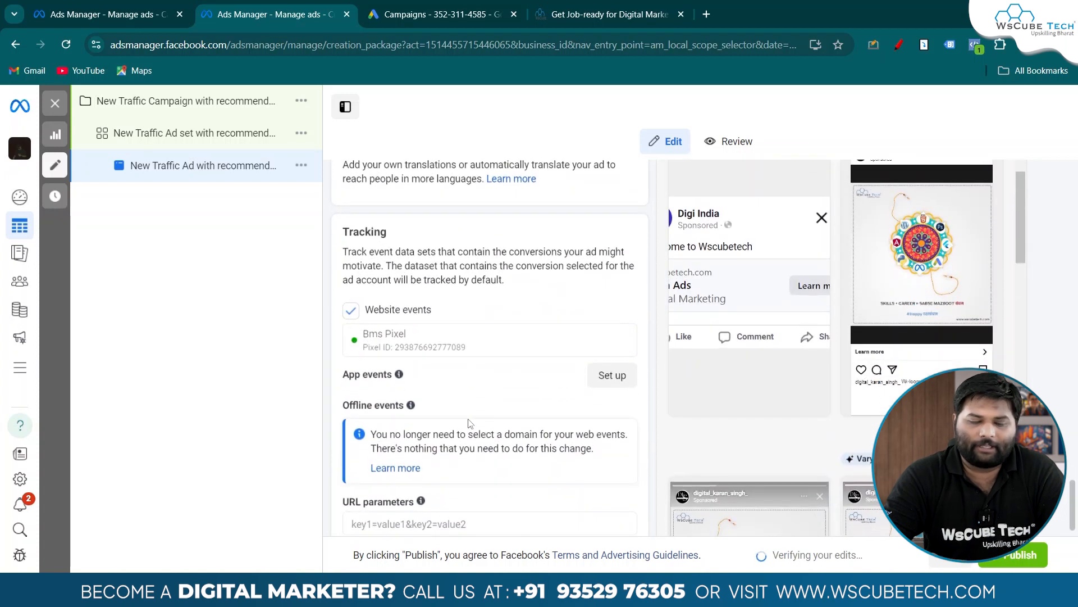
scroll(470, 423, "down", 2)
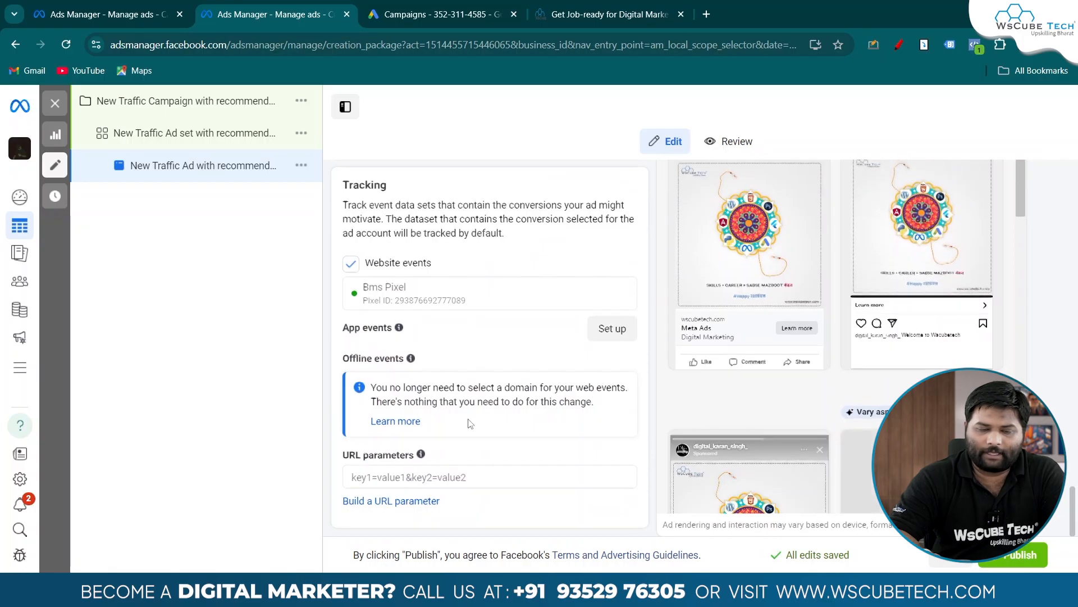
scroll(471, 424, "up", 9)
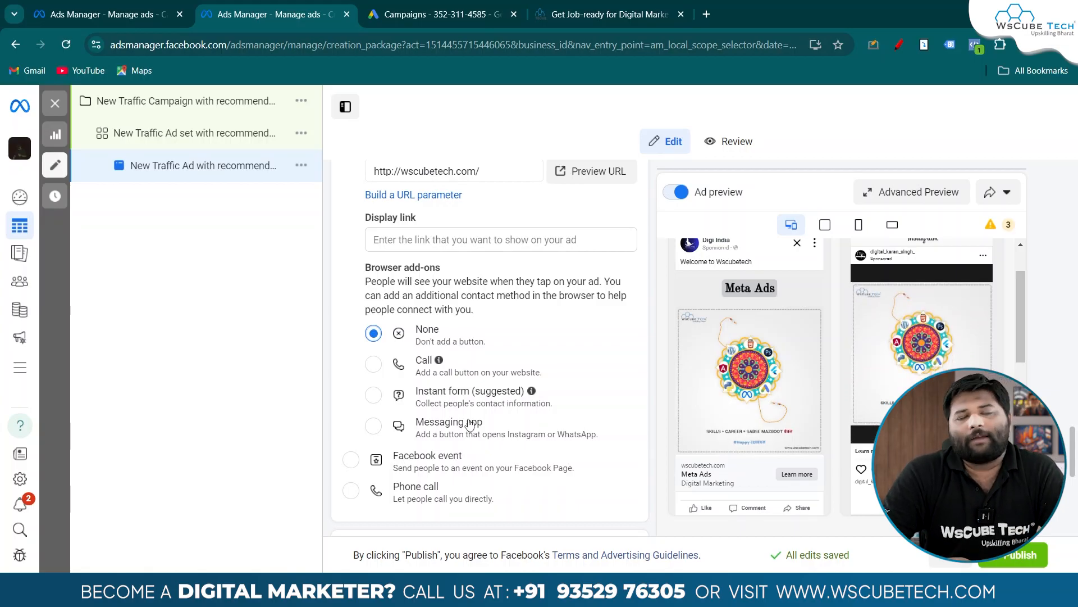
Step: Switch to the manually set up New Traffic campaign and review its name, special ad categories, details, budget and A/B test settings
left_click(607, 13)
left_click(295, 7)
left_click(167, 7)
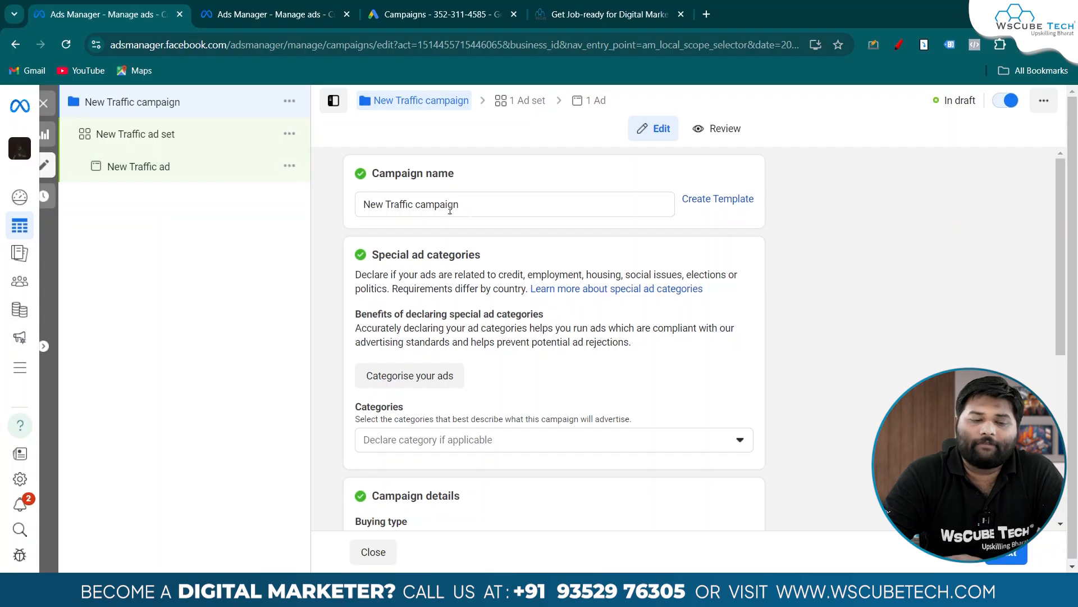
left_click(501, 208)
scroll(463, 362, "down", 3)
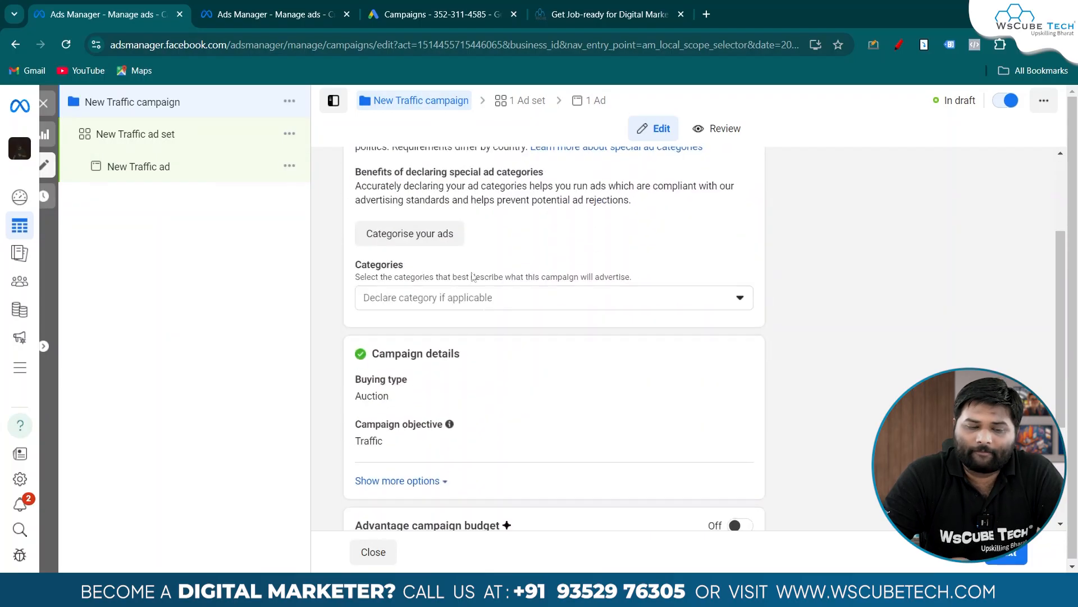
scroll(463, 363, "down", 3)
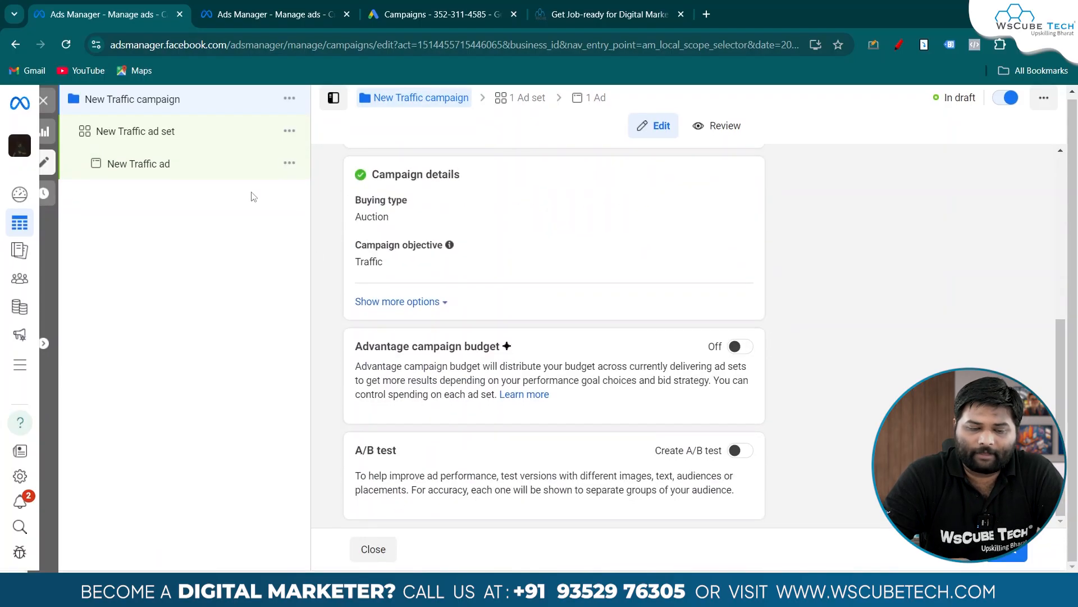
Step: Open the New Traffic ad set and switch its Advantage+ audience to the original audience options
left_click(141, 144)
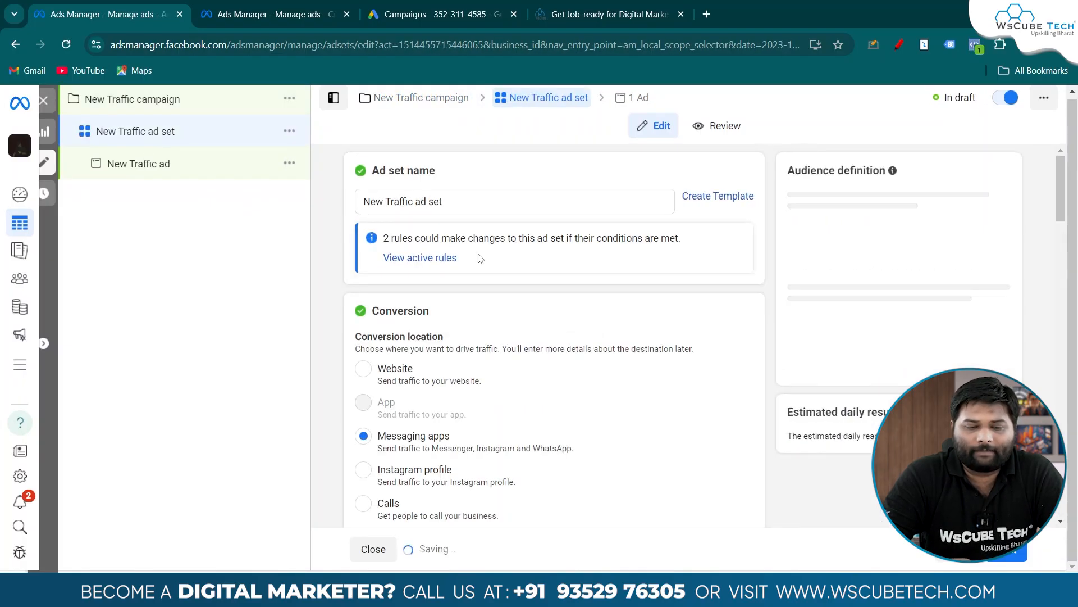
scroll(478, 257, "down", 1)
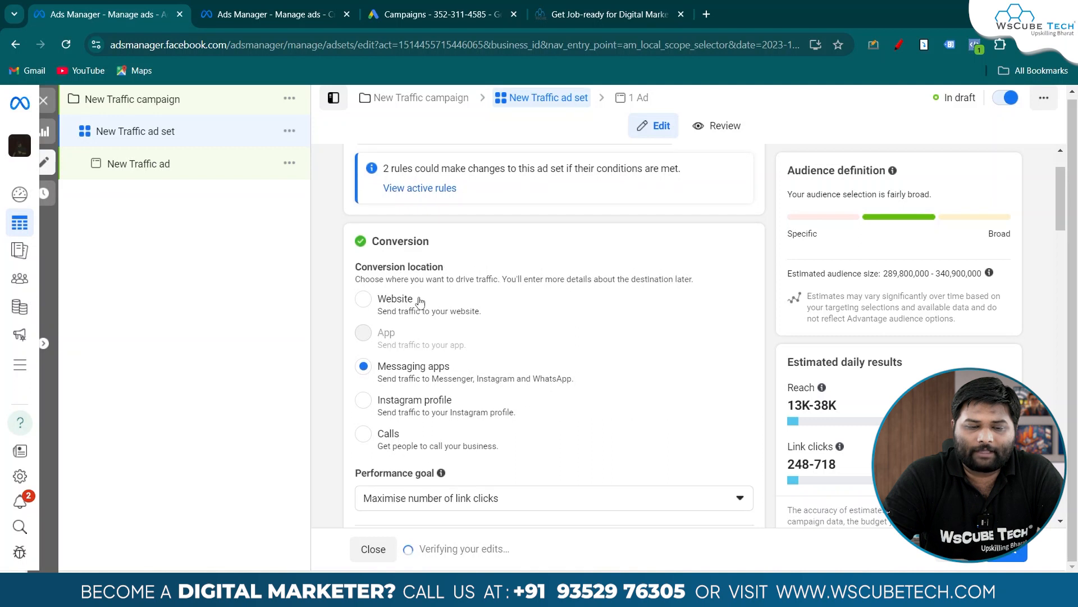
scroll(618, 366, "down", 8)
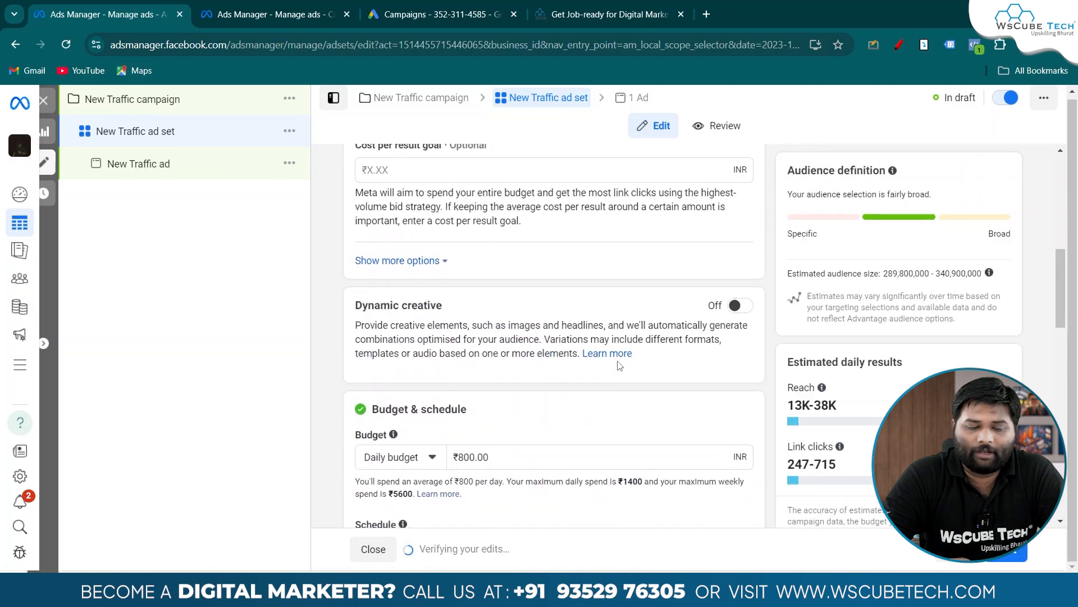
scroll(618, 366, "down", 7)
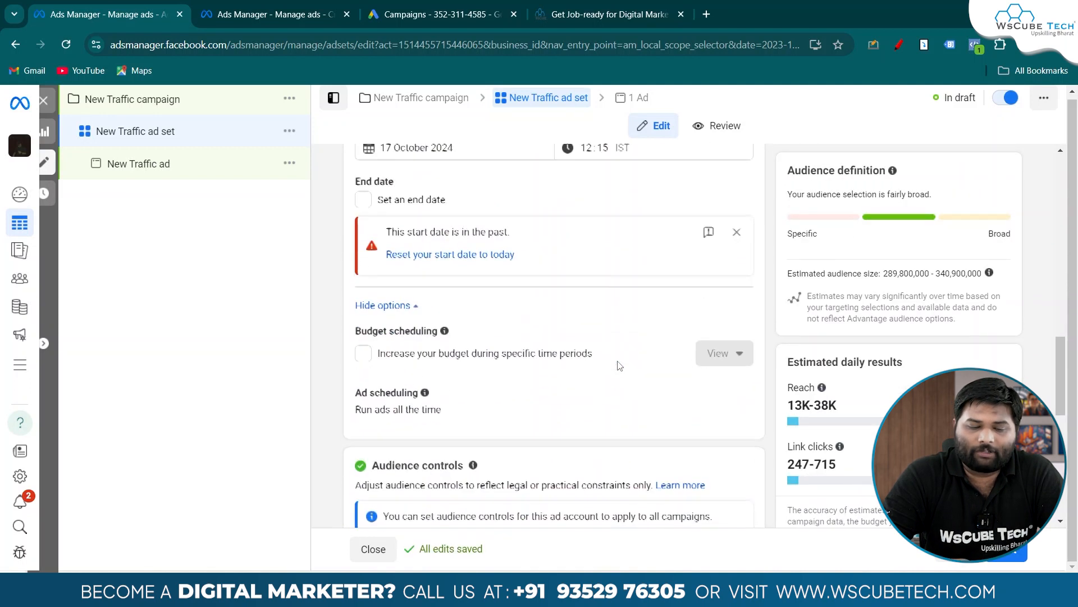
scroll(619, 365, "down", 3)
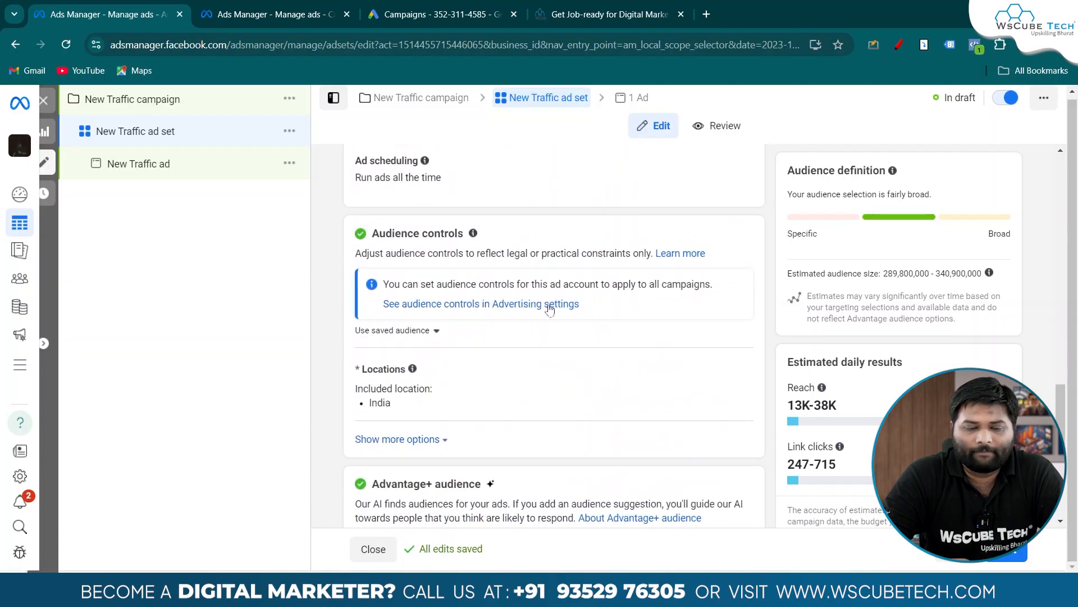
scroll(537, 406, "down", 3)
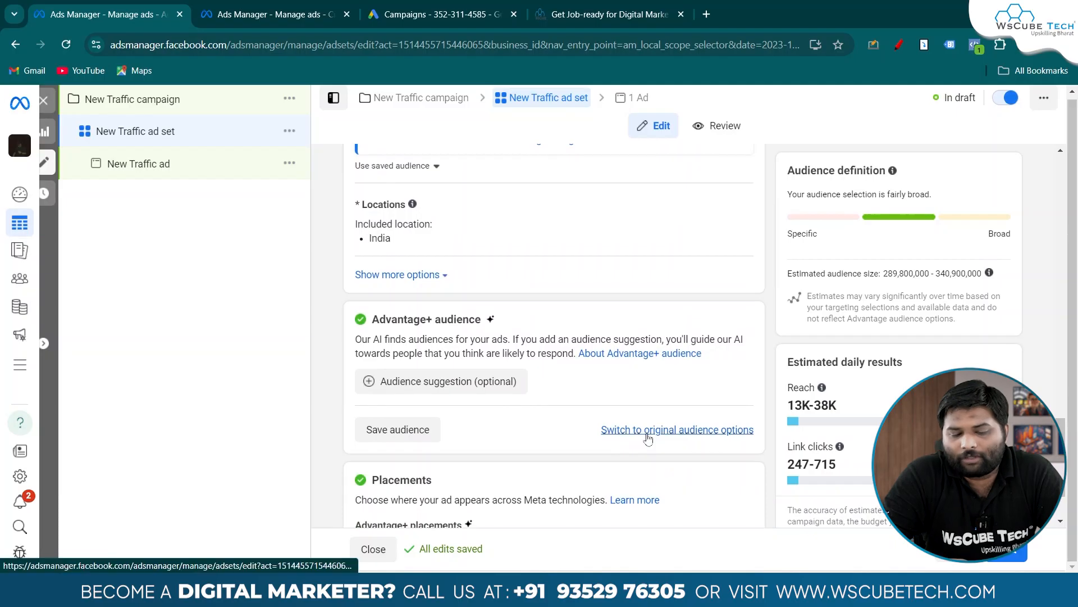
left_click(659, 437)
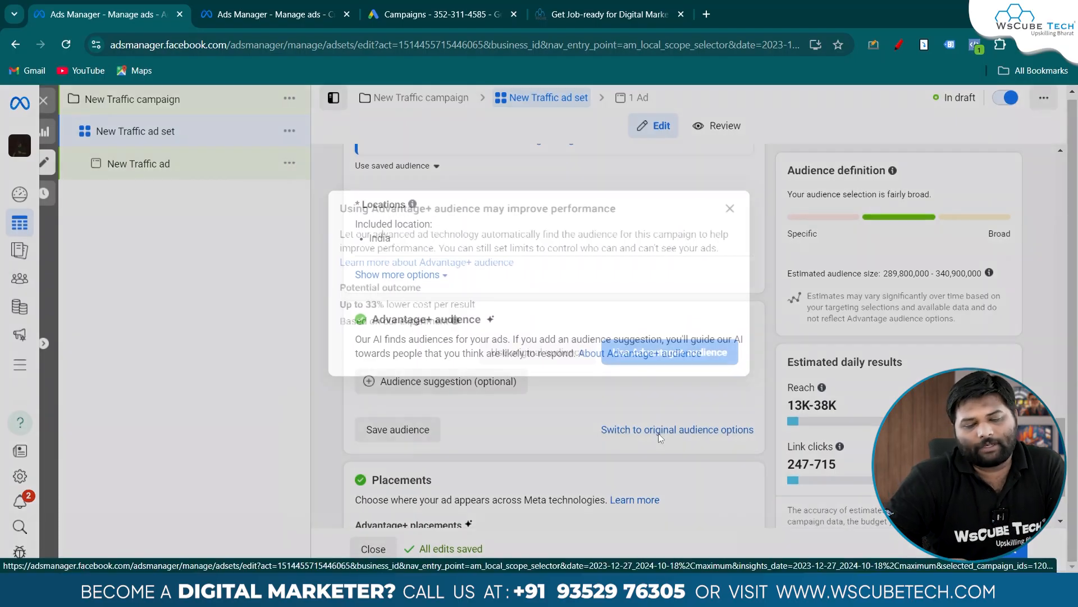
left_click(550, 353)
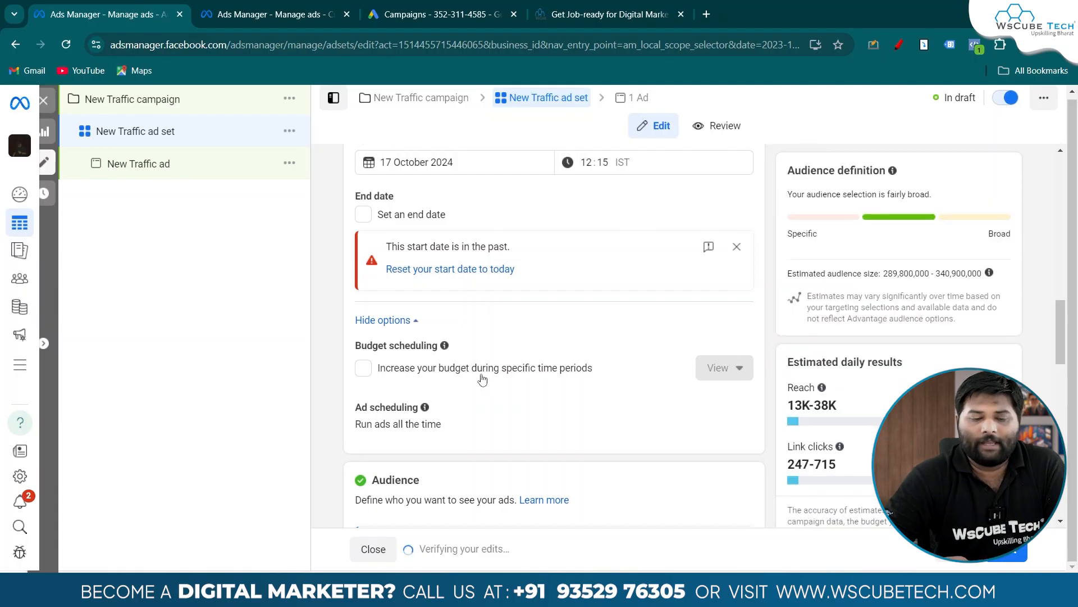
Step: Examine the original audience options, including custom audiences, locations, age, gender, detailed targeting and languages
scroll(482, 376, "down", 2)
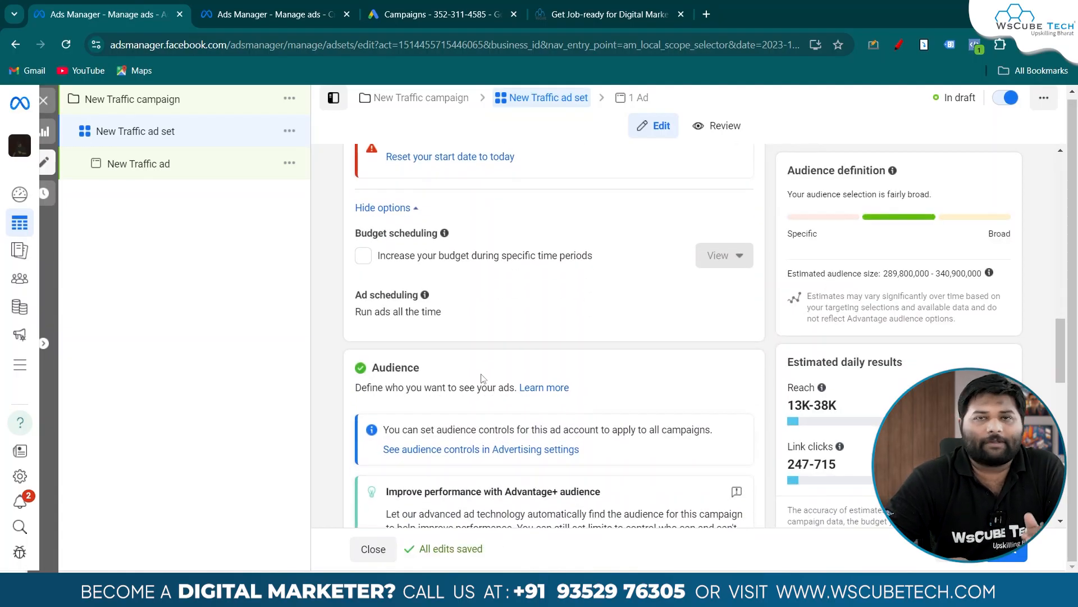
scroll(482, 378, "down", 4)
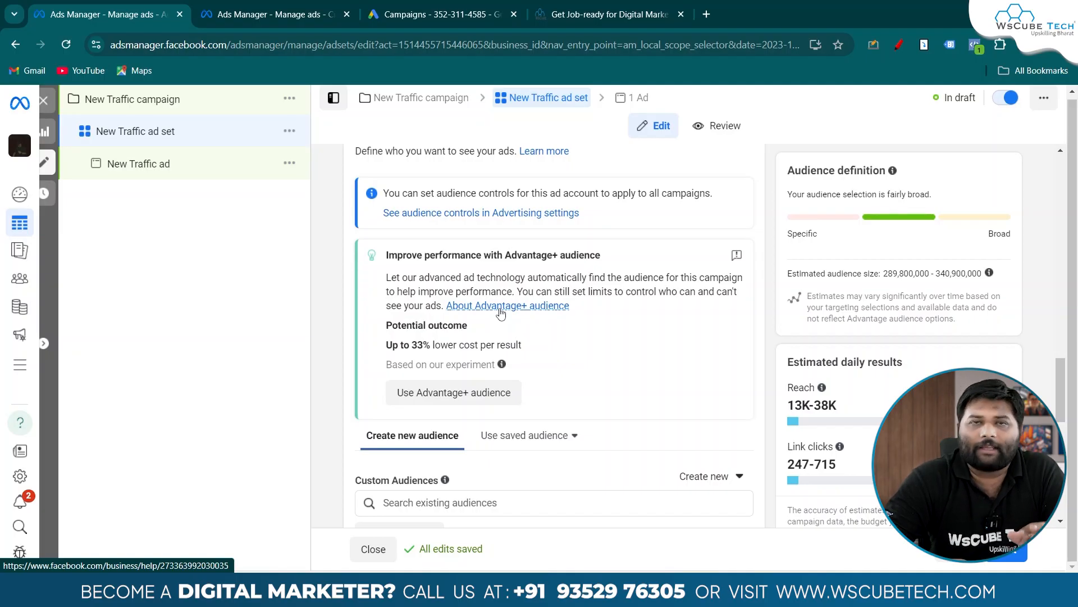
scroll(500, 313, "down", 3)
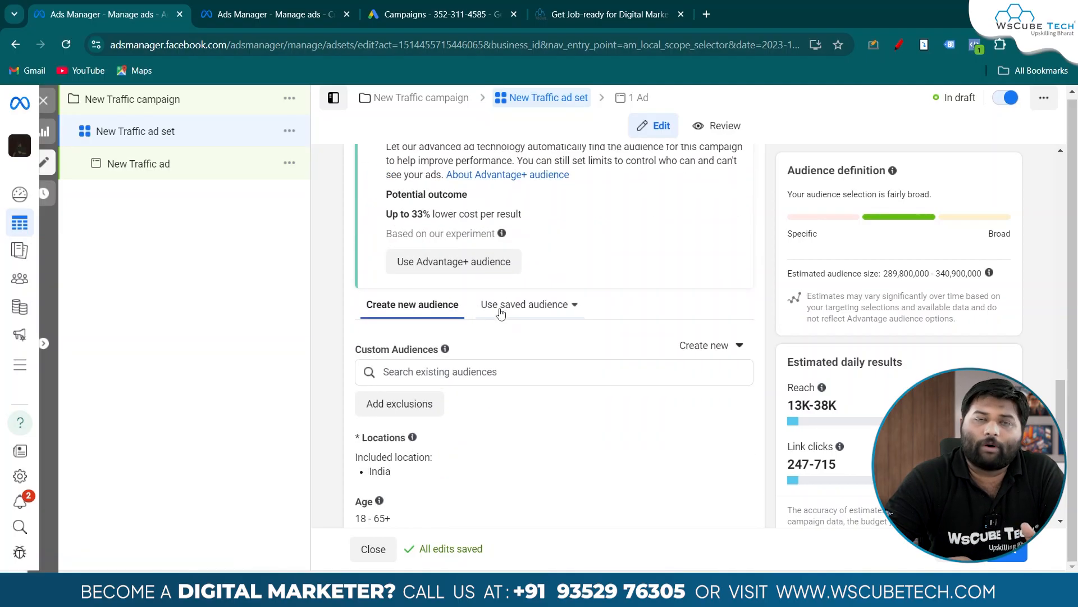
scroll(500, 313, "down", 1)
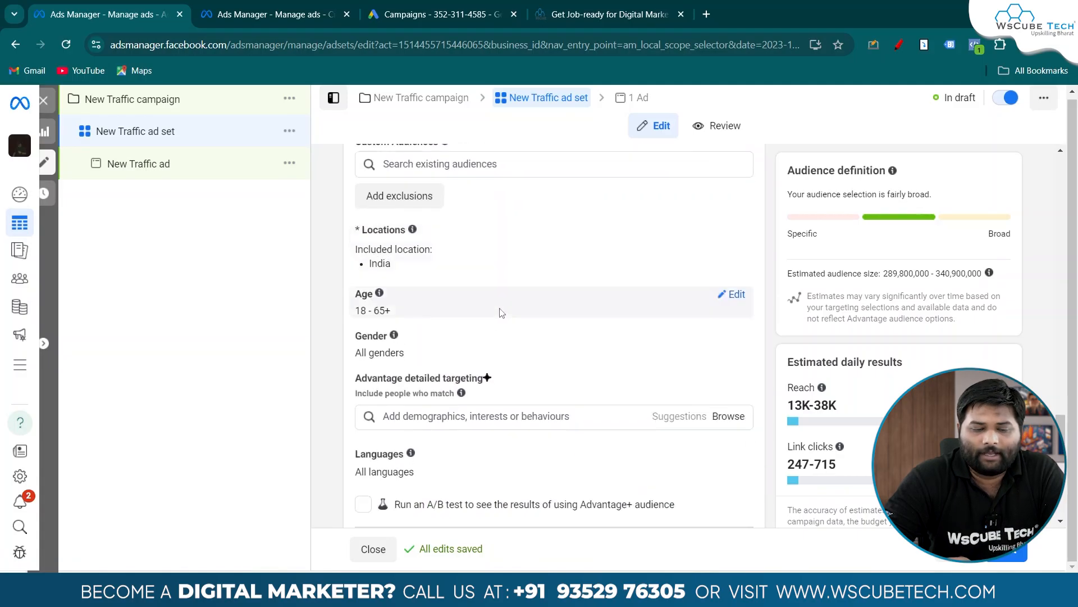
scroll(419, 383, "down", 1)
scroll(419, 383, "down", 2)
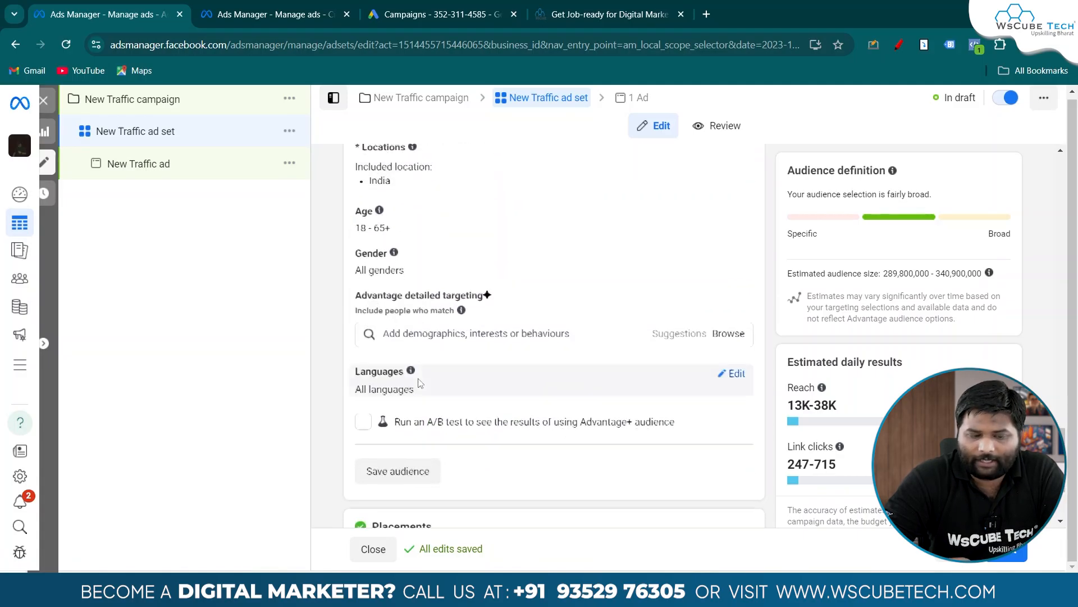
scroll(406, 428, "down", 1)
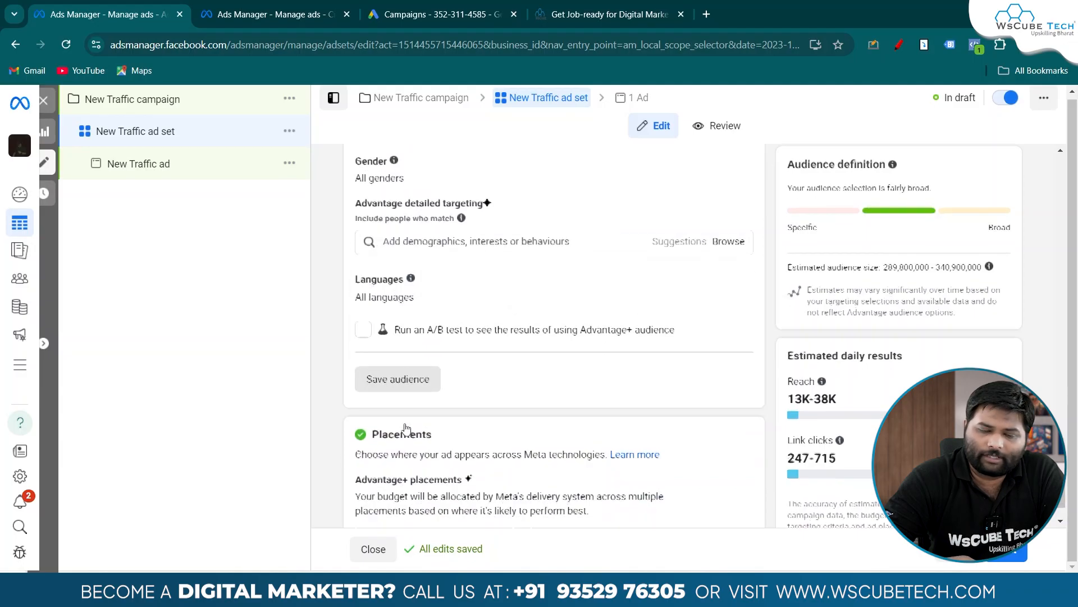
scroll(405, 423, "down", 1)
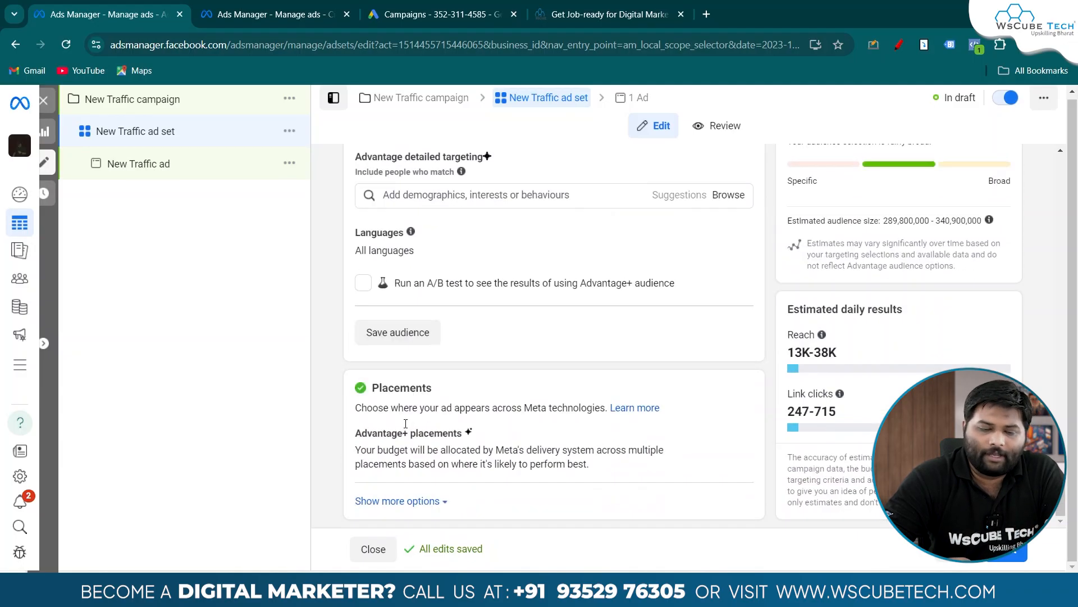
Step: Show more placement options for the ad set and change Advantage+ placements to Manual placements
left_click(393, 501)
scroll(451, 466, "down", 3)
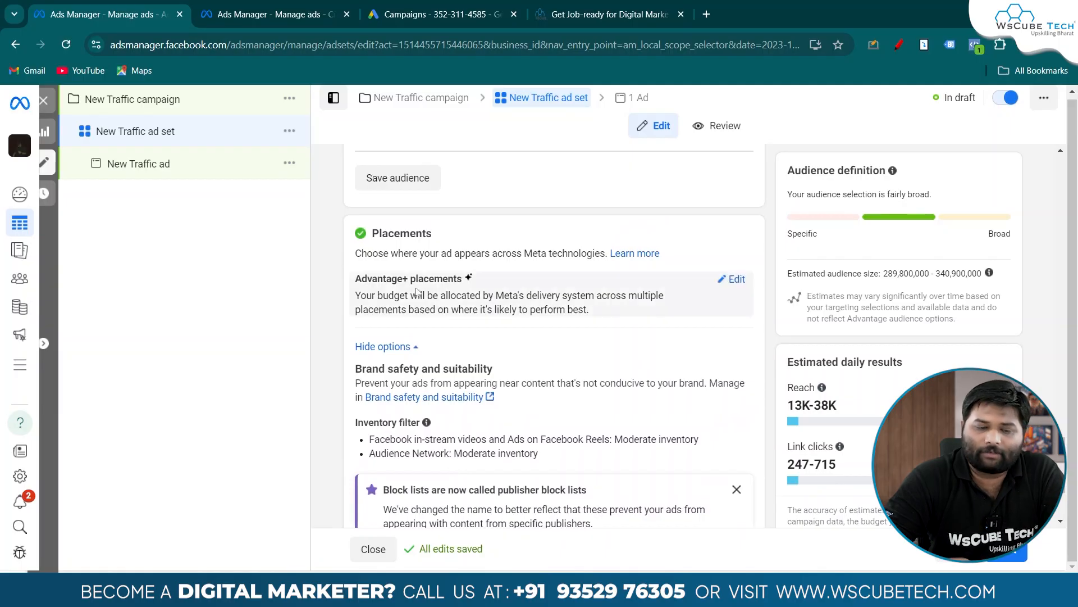
left_click(723, 284)
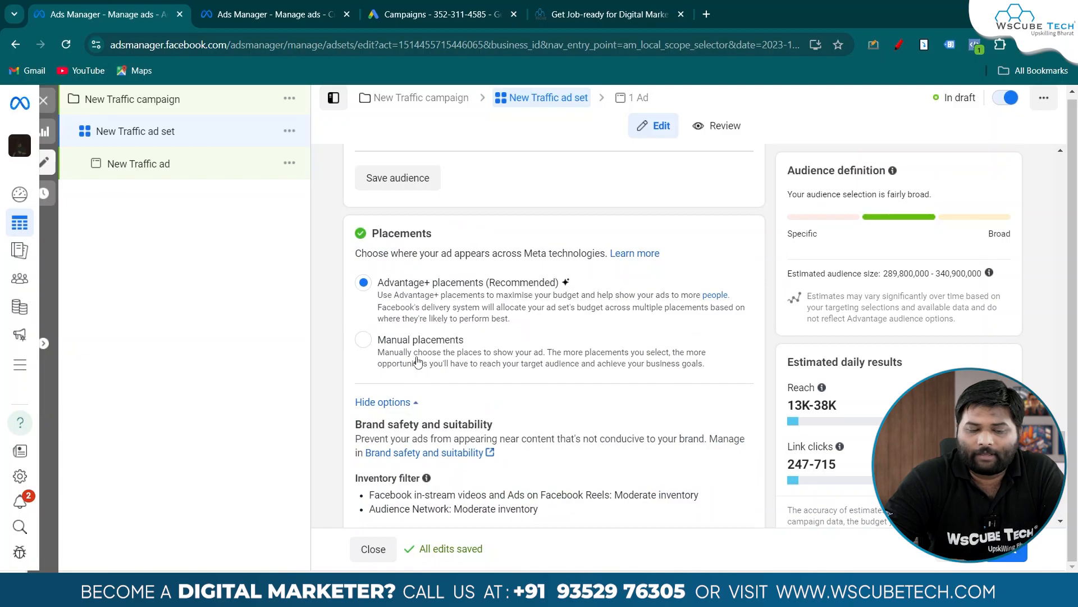
left_click(433, 354)
Step: Exclude the Audience Network and Messenger platforms from the ad set's manual placements
scroll(440, 400, "down", 4)
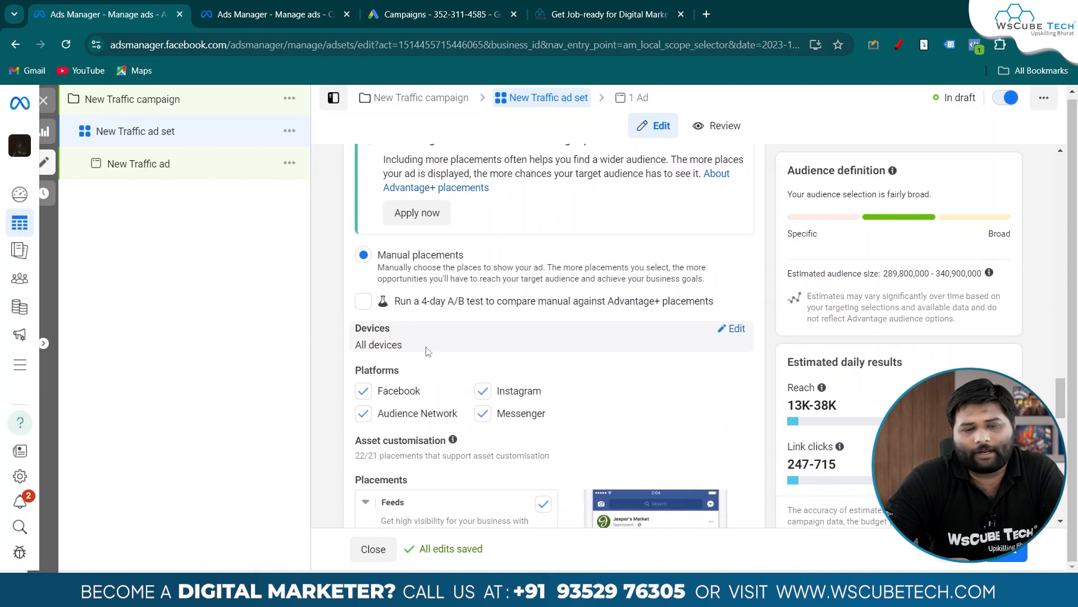
scroll(410, 392, "down", 1)
left_click(387, 388)
left_click(487, 366)
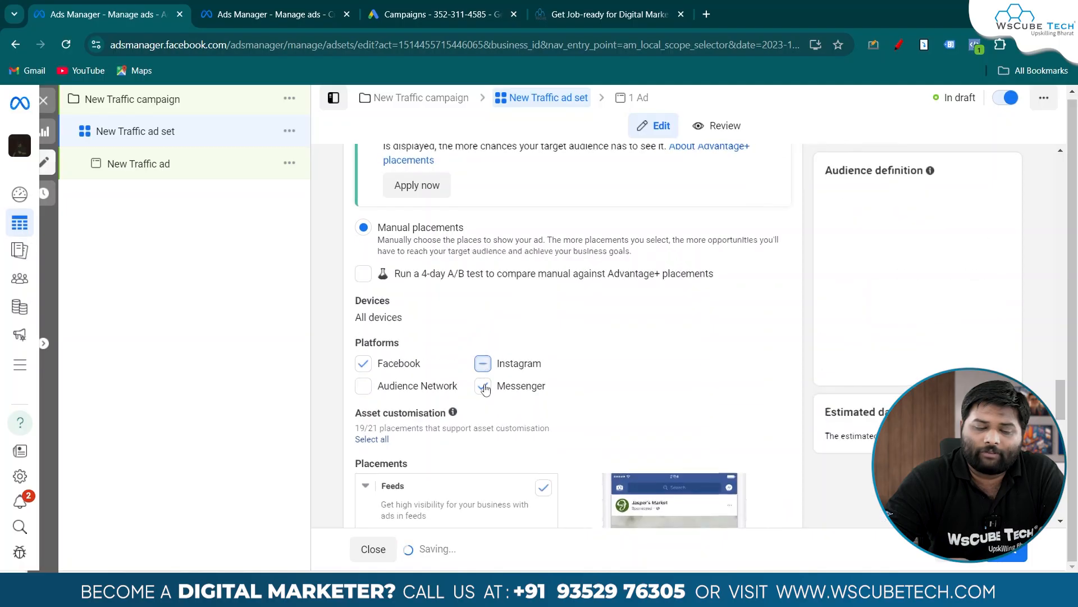
left_click(483, 385)
Step: Exclude Facebook profile feed, Marketplace, video feeds, right column, Instagram Explore and Instagram Explore home from the ad set's feed placements
scroll(471, 404, "down", 3)
scroll(471, 404, "down", 4)
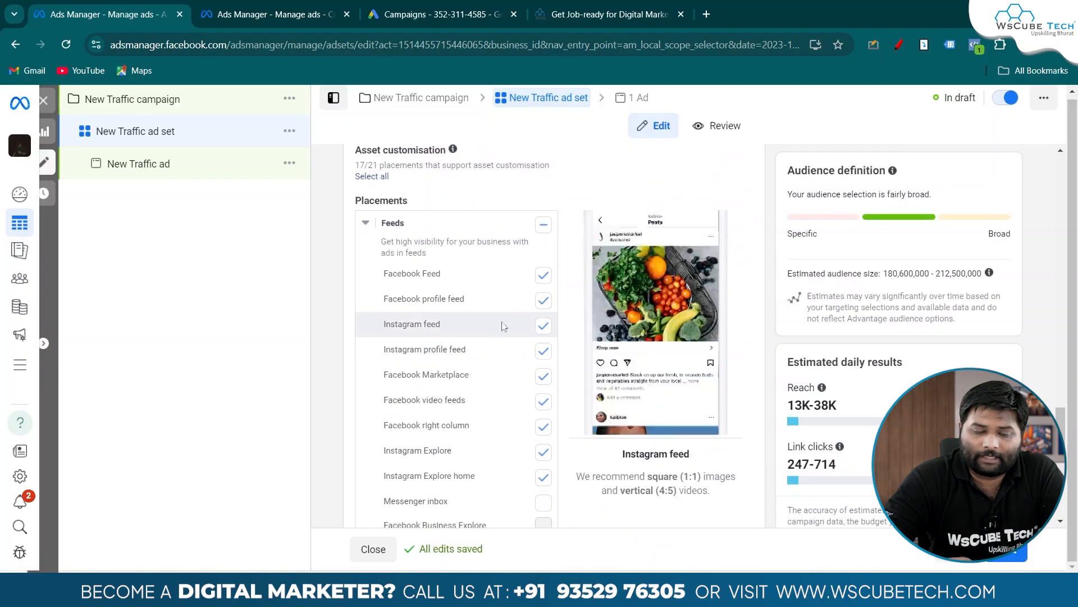
left_click(543, 300)
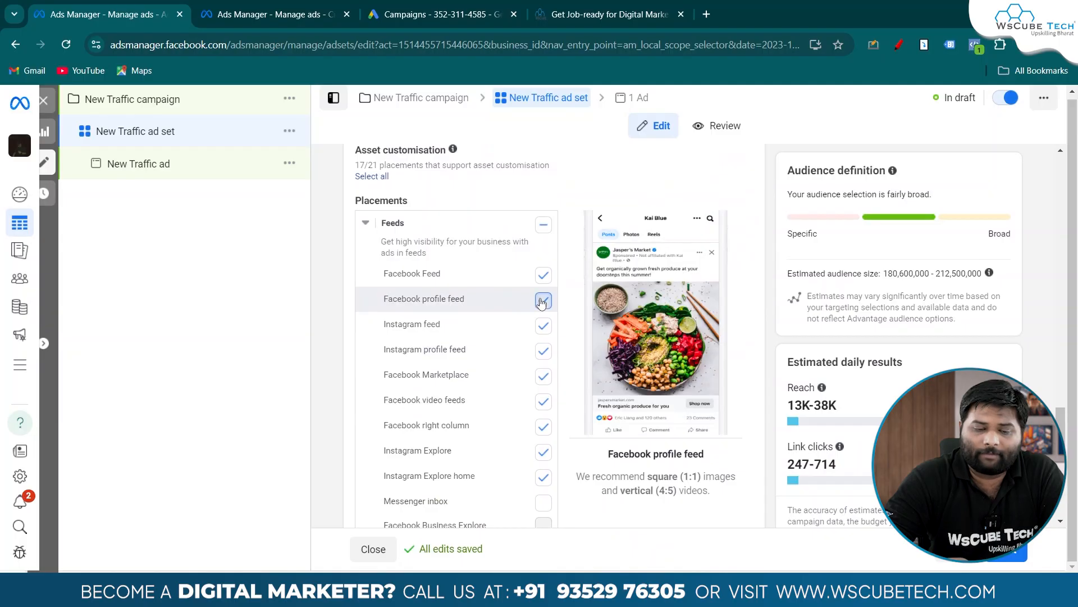
left_click(543, 376)
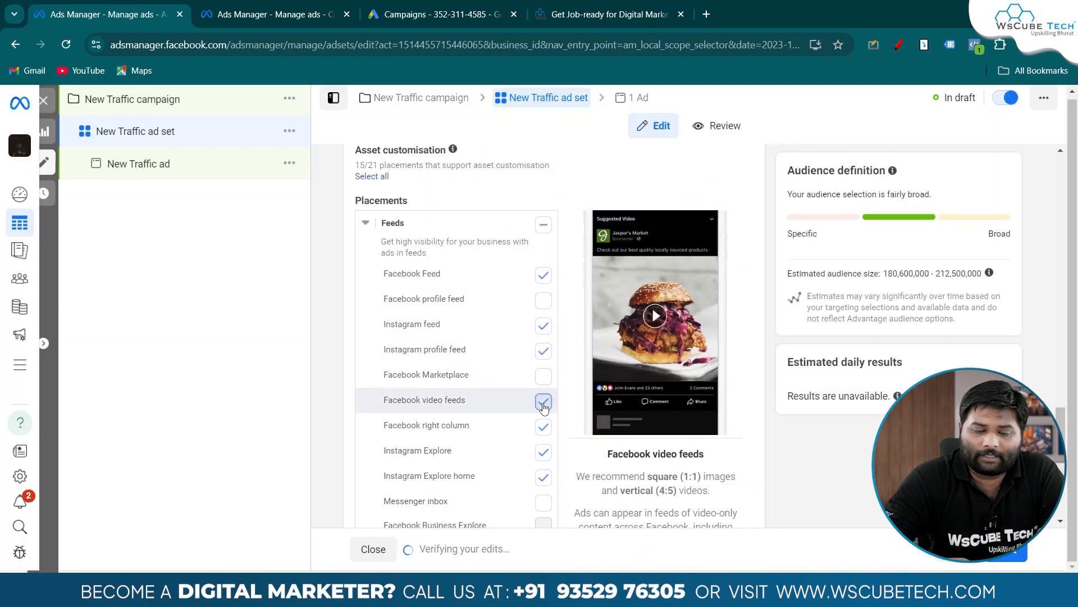
left_click(543, 402)
left_click(543, 427)
left_click(543, 476)
left_click(545, 457)
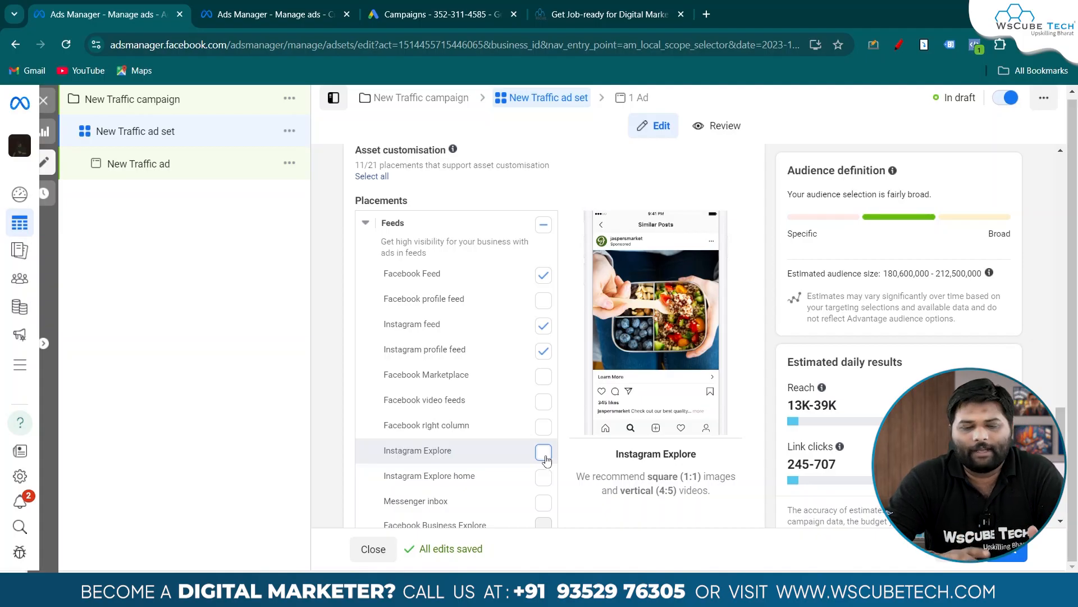
scroll(544, 460, "down", 4)
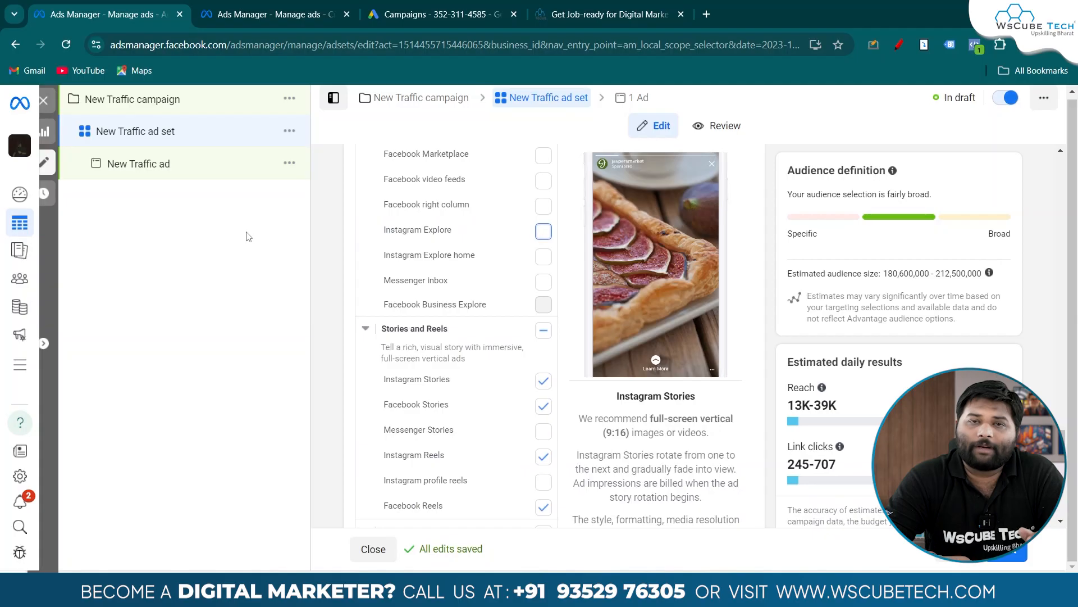
Step: Open the New Traffic ad and examine its identity, ad setup, creative source, format and multi-advertiser options
left_click(160, 164)
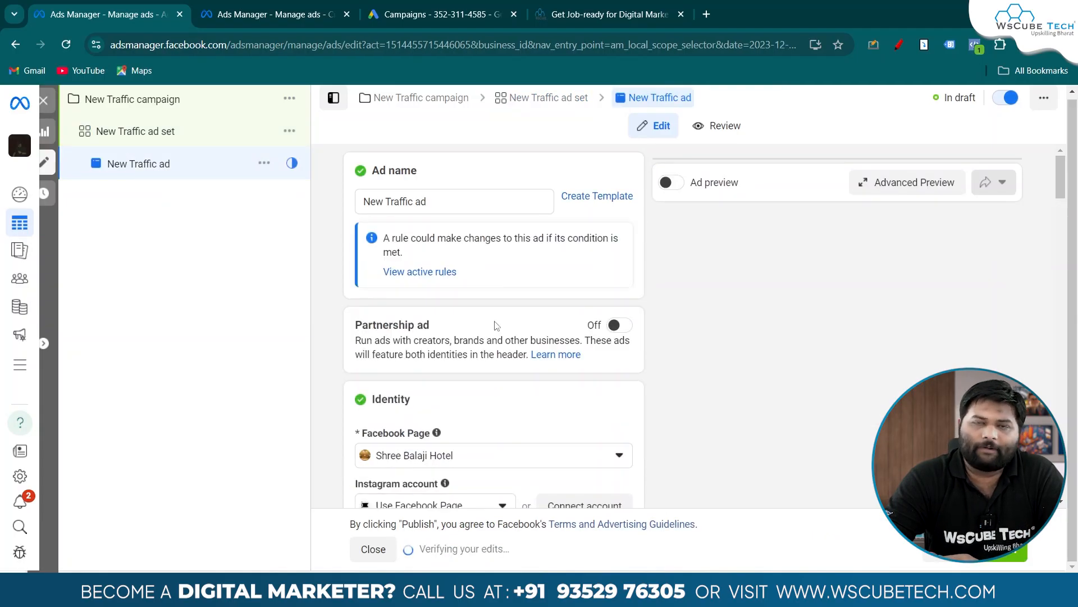
scroll(497, 325, "down", 4)
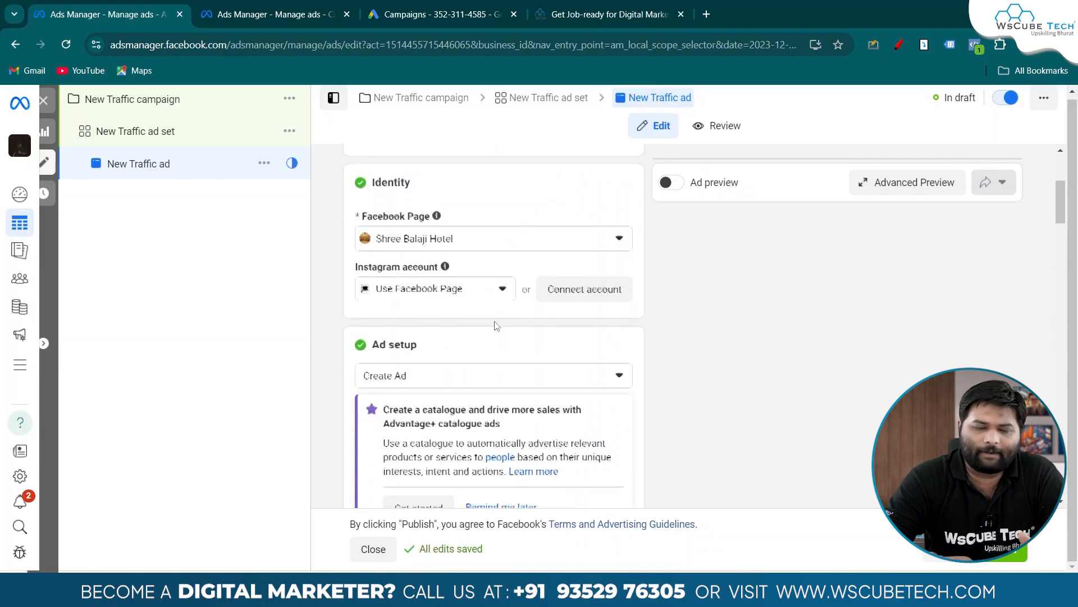
scroll(497, 326, "down", 5)
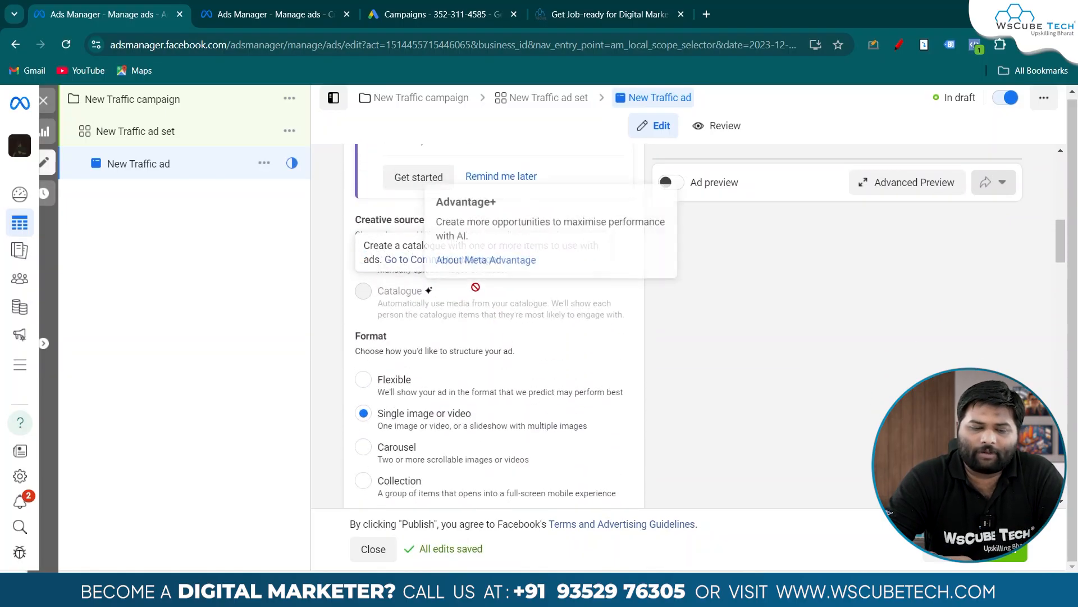
scroll(684, 350, "down", 2)
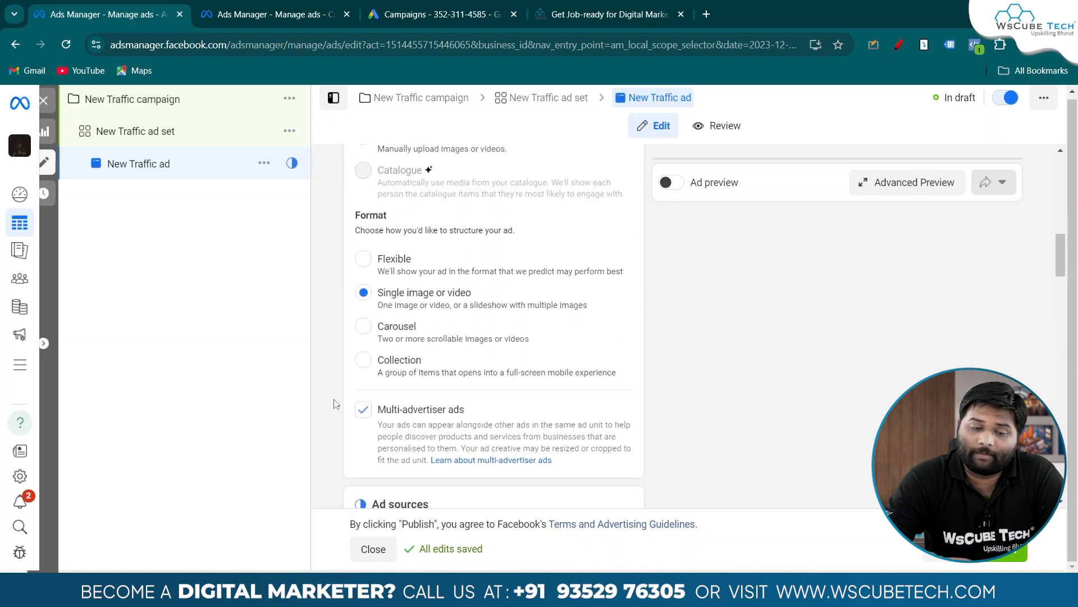
scroll(337, 401, "down", 1)
scroll(337, 406, "down", 3)
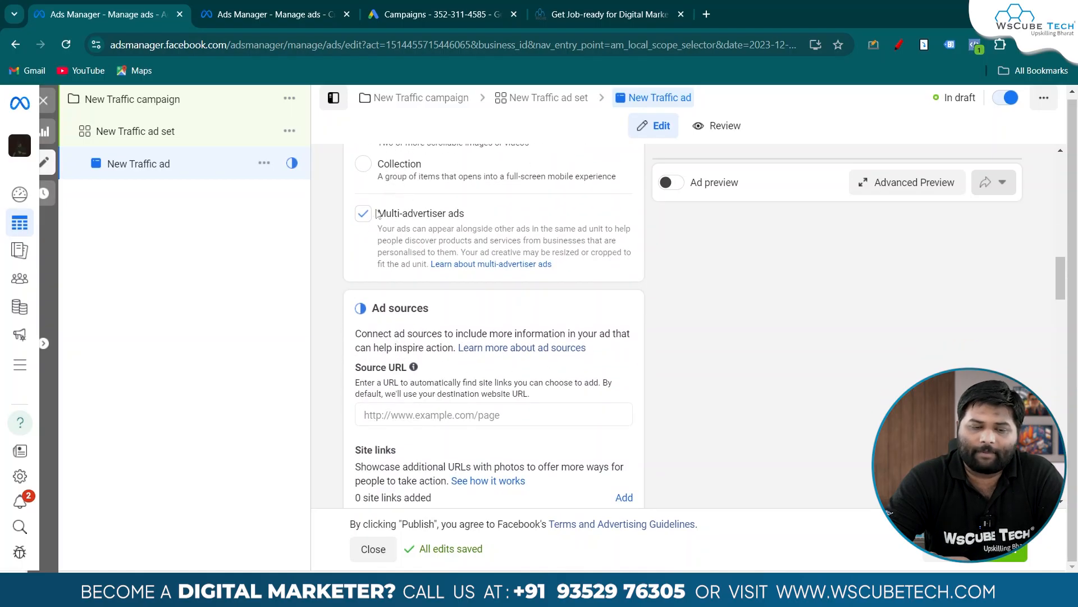
scroll(397, 263, "up", 2)
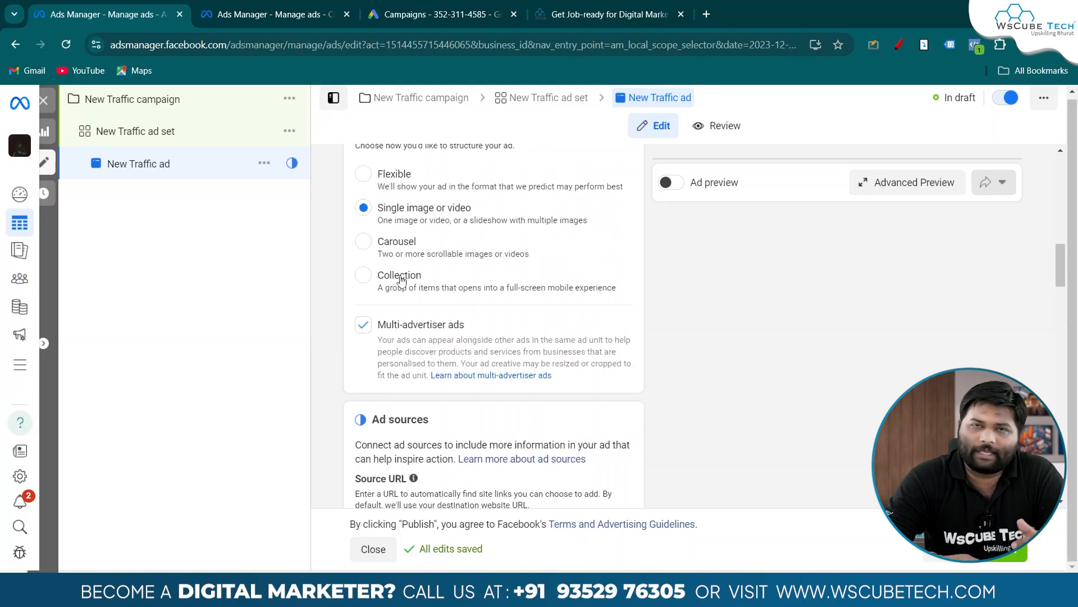
Step: Examine the ad's sources, creative, call to action, destination, languages and tracking settings, and return to the format options
scroll(400, 279, "down", 4)
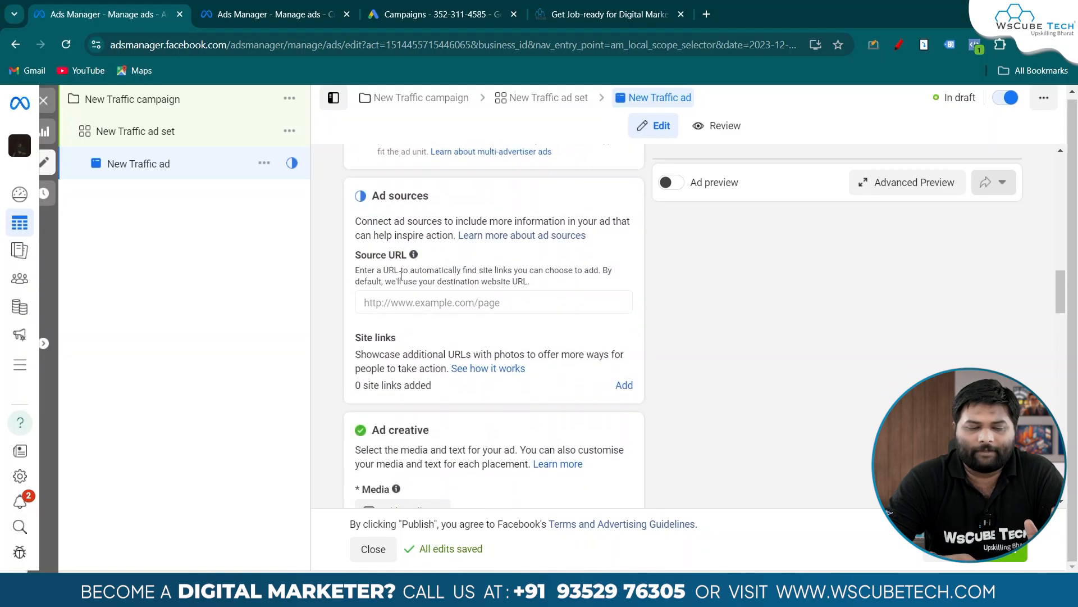
scroll(400, 278, "down", 2)
scroll(405, 359, "down", 4)
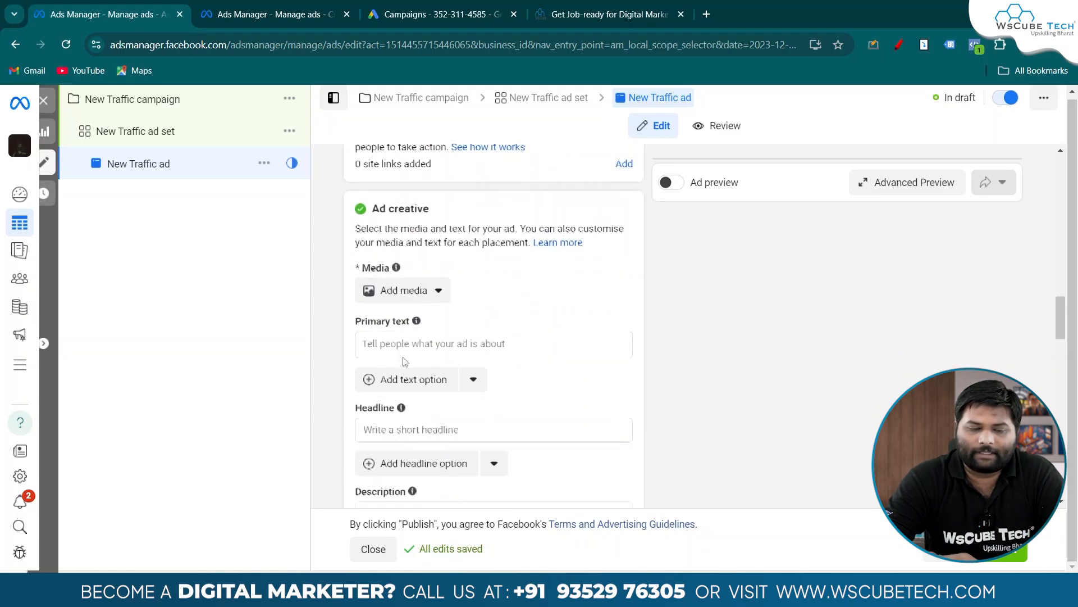
scroll(404, 324, "down", 4)
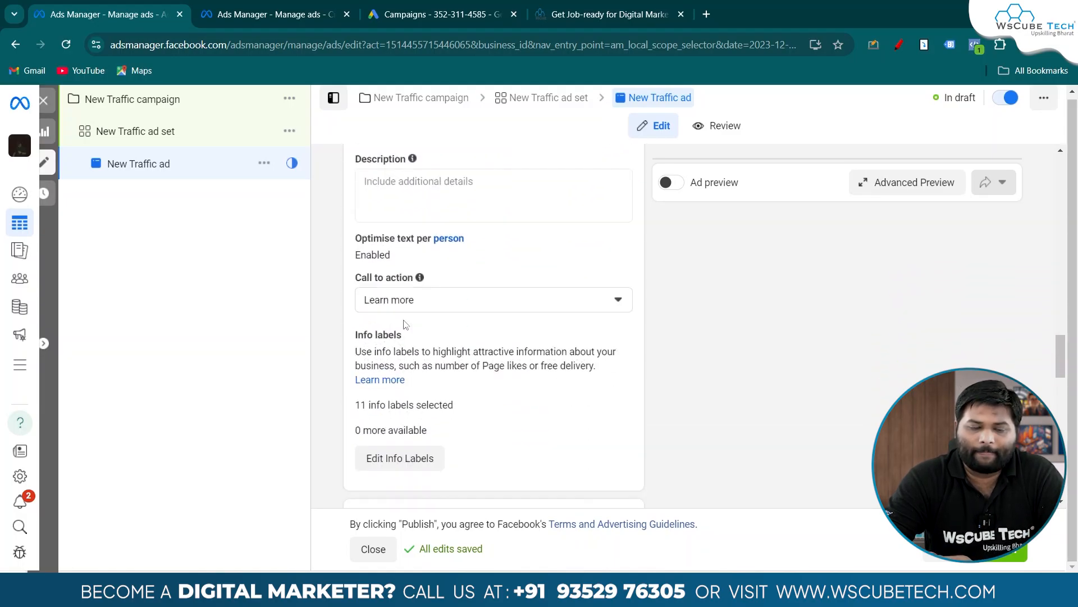
scroll(403, 324, "down", 2)
scroll(392, 333, "down", 2)
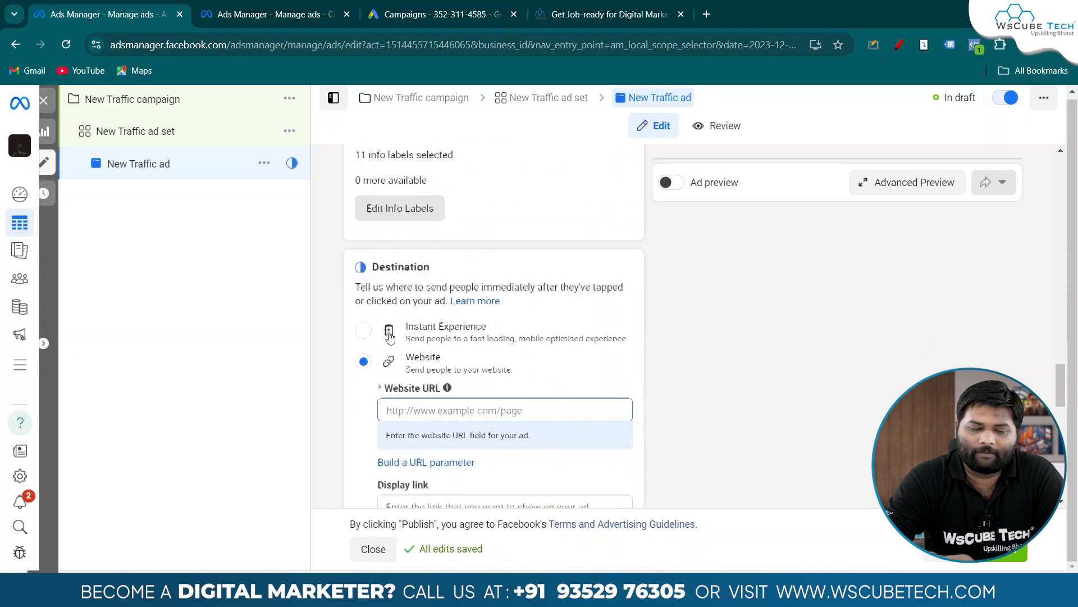
scroll(391, 335, "down", 7)
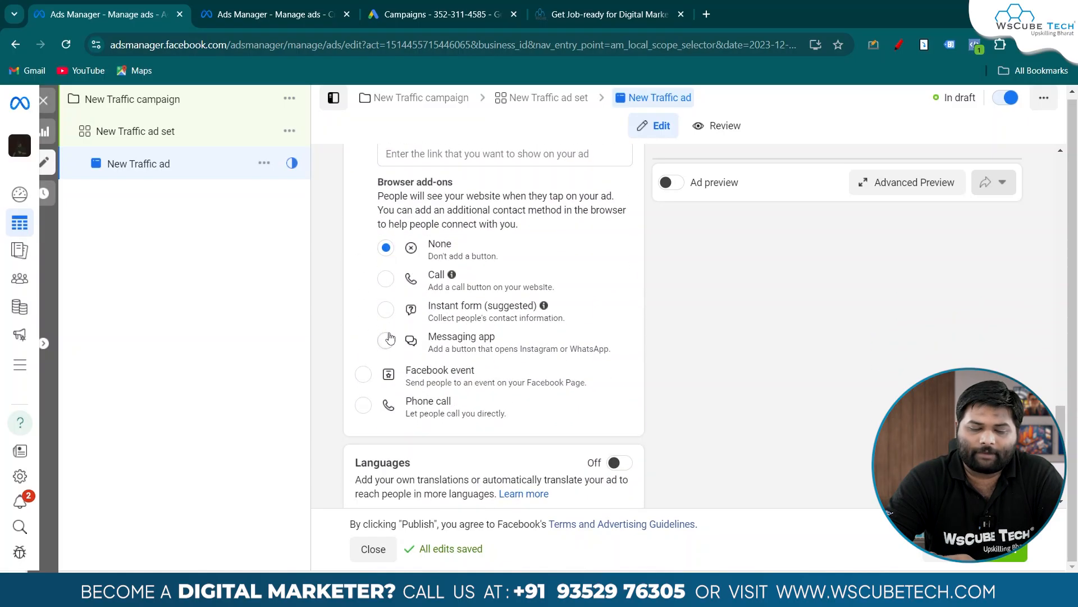
scroll(391, 335, "down", 4)
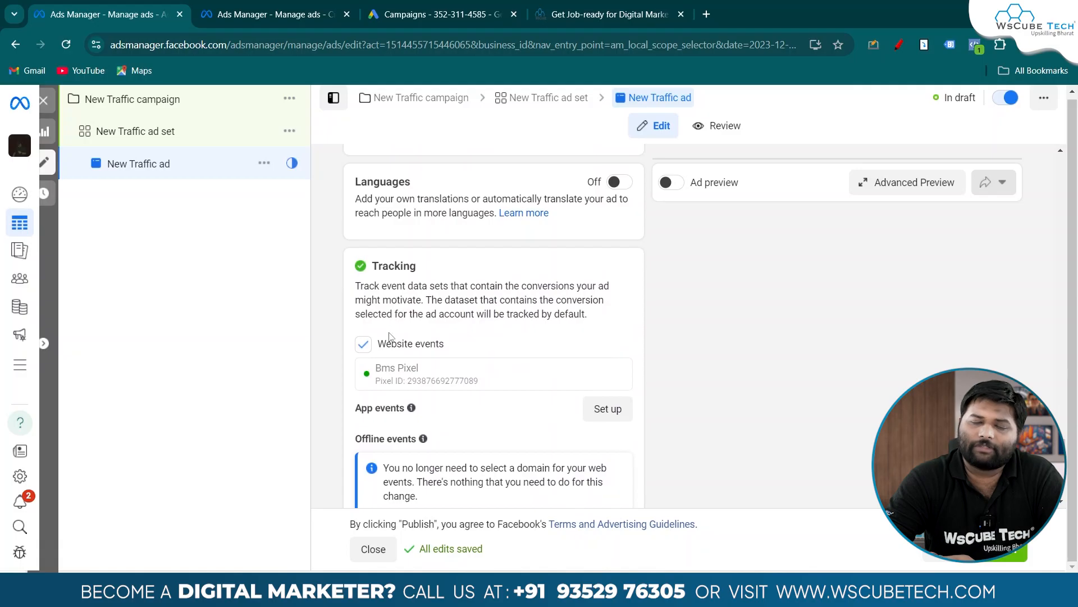
scroll(390, 336, "up", 10)
scroll(390, 335, "up", 15)
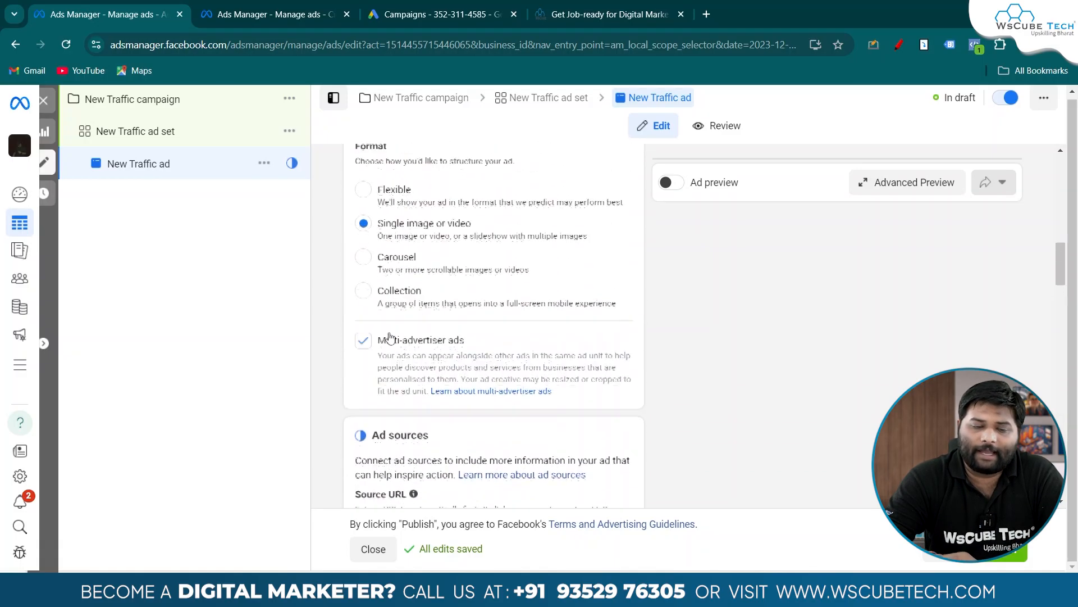
scroll(422, 338, "down", 1)
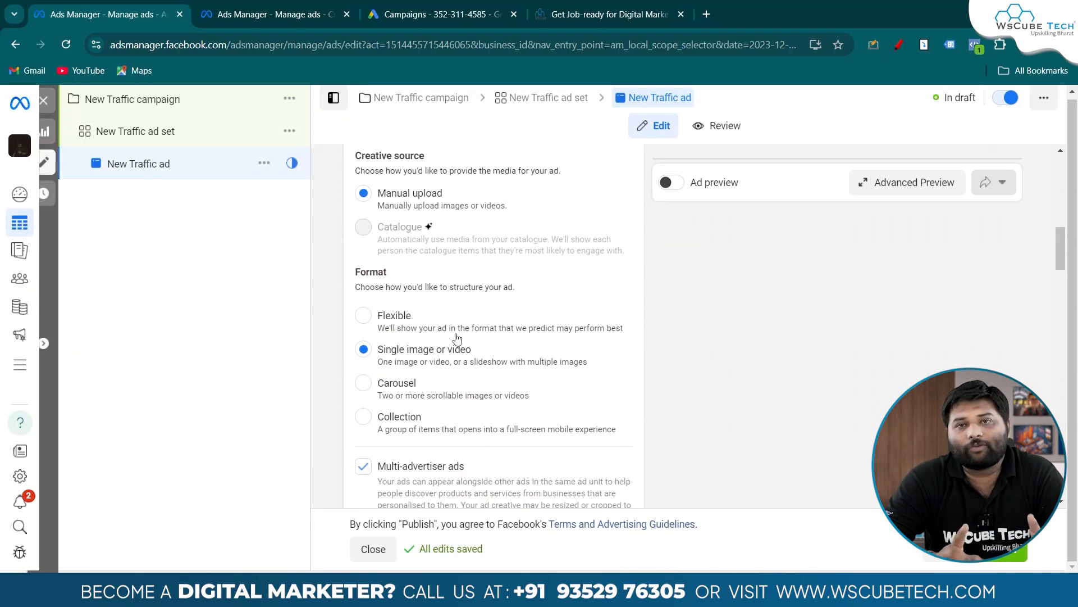